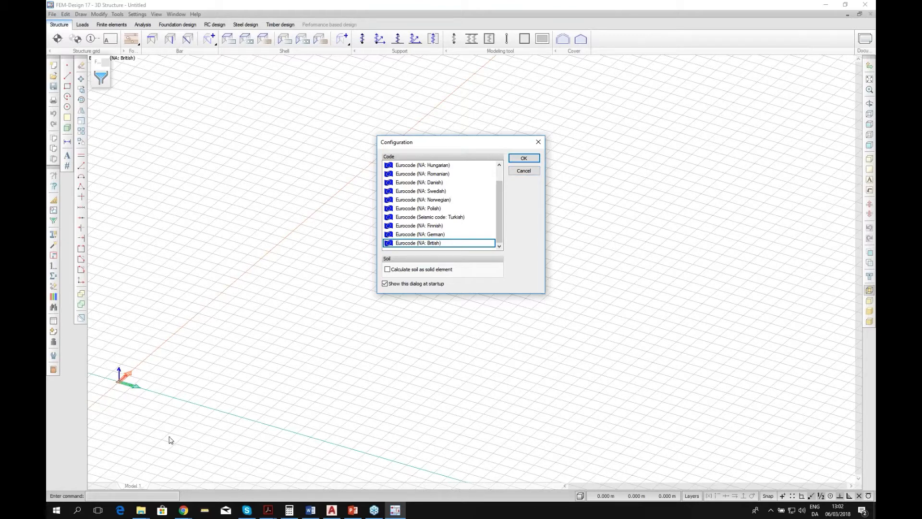
- Open the folder "1. Drag and drop" inside Minor features in File Explorer and accept the Eurocode (NA: British) configuration in FEM-Design
{"action": "left_click", "coordinate": [141, 513]}
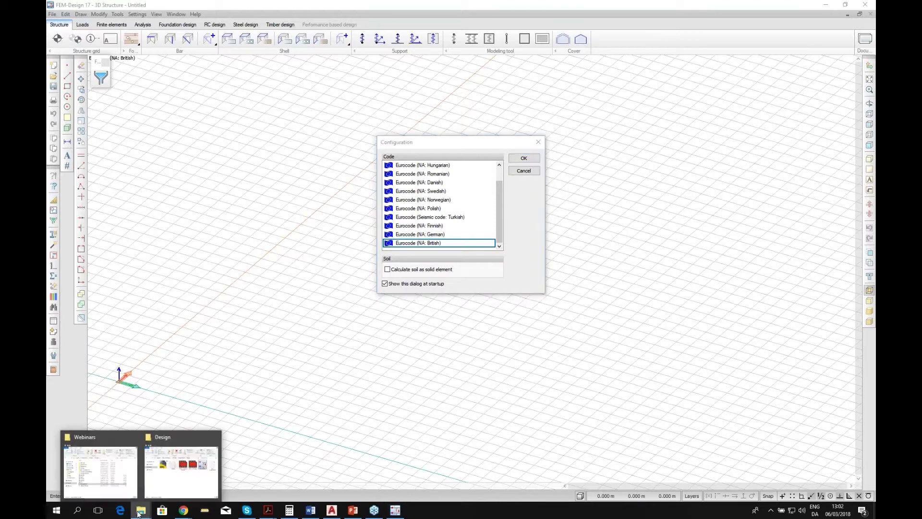
{"action": "left_click", "coordinate": [101, 468]}
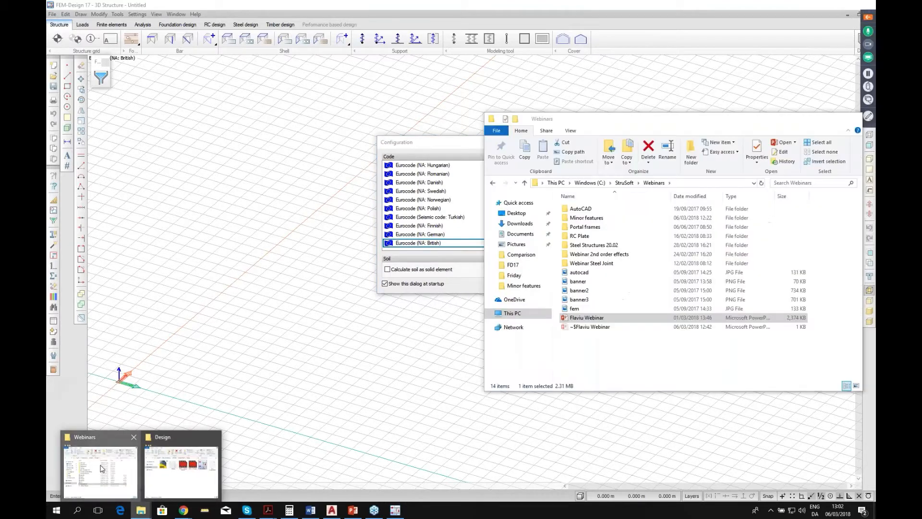
{"action": "double_click", "coordinate": [586, 217]}
{"action": "double_click", "coordinate": [582, 209]}
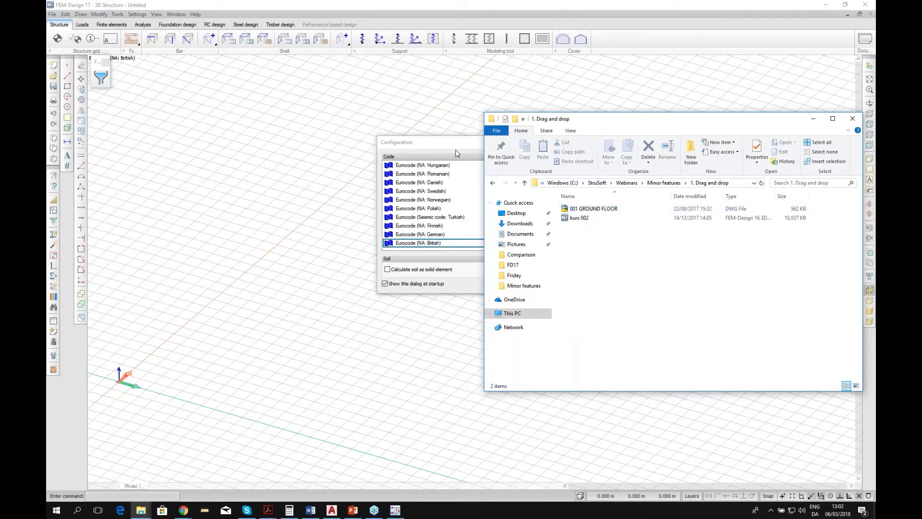
{"action": "left_click_drag", "start_coordinate": [447, 142], "coordinate": [360, 145]}
{"action": "left_click", "coordinate": [436, 173]}
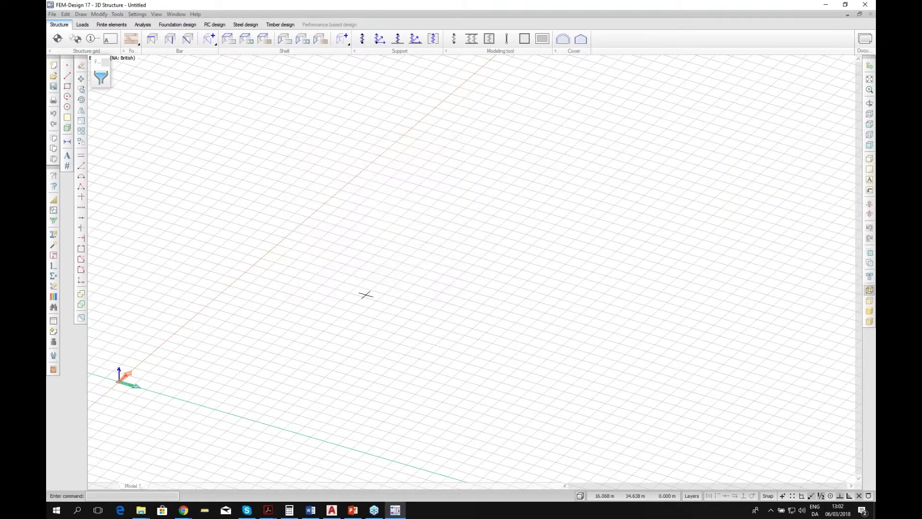
- Load the kurs 002 model from the "1. Drag and drop" folder straight into the FEM-Design workspace
{"action": "mouse_move", "coordinate": [141, 510]}
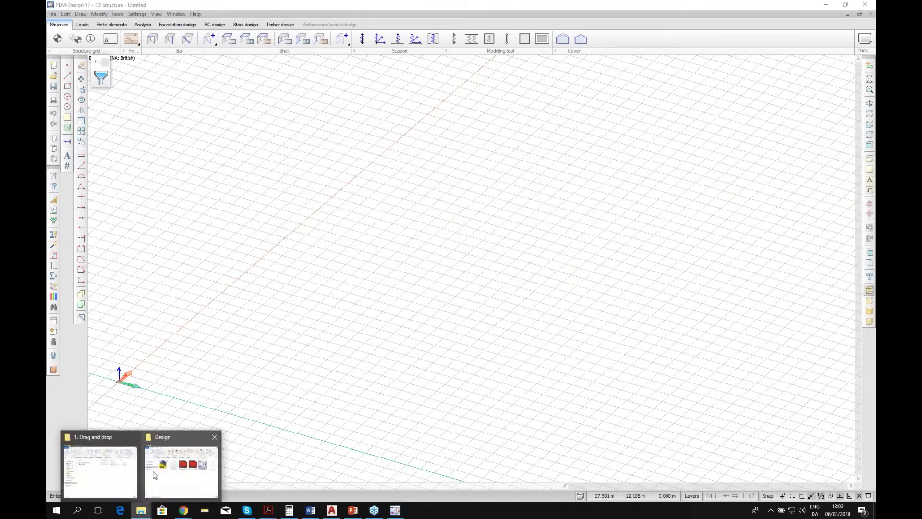
{"action": "left_click", "coordinate": [98, 465]}
{"action": "left_click_drag", "start_coordinate": [627, 121], "coordinate": [758, 148]}
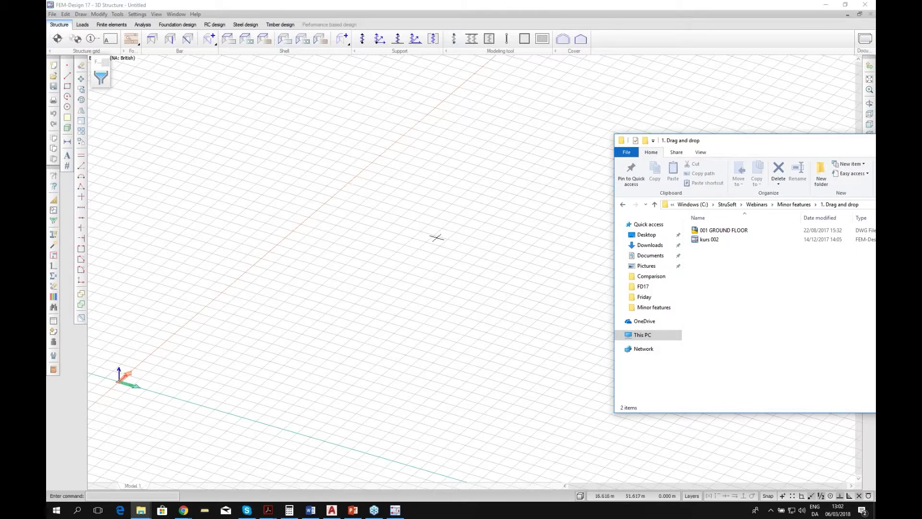
{"action": "left_click", "coordinate": [729, 243]}
{"action": "left_click_drag", "start_coordinate": [729, 243], "coordinate": [375, 235]}
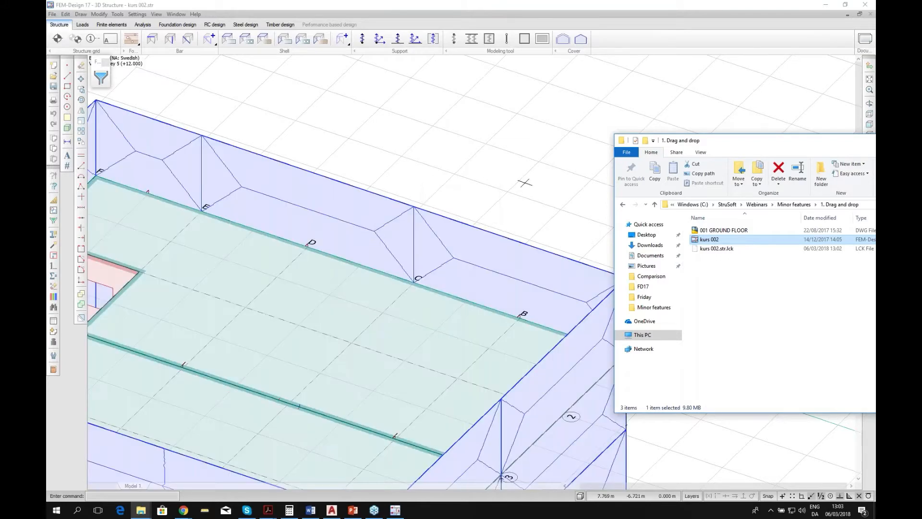
{"action": "scroll", "coordinate": [525, 183], "scroll_direction": "down", "scroll_amount": 3}
{"action": "scroll", "coordinate": [525, 182], "scroll_direction": "down", "scroll_amount": 3}
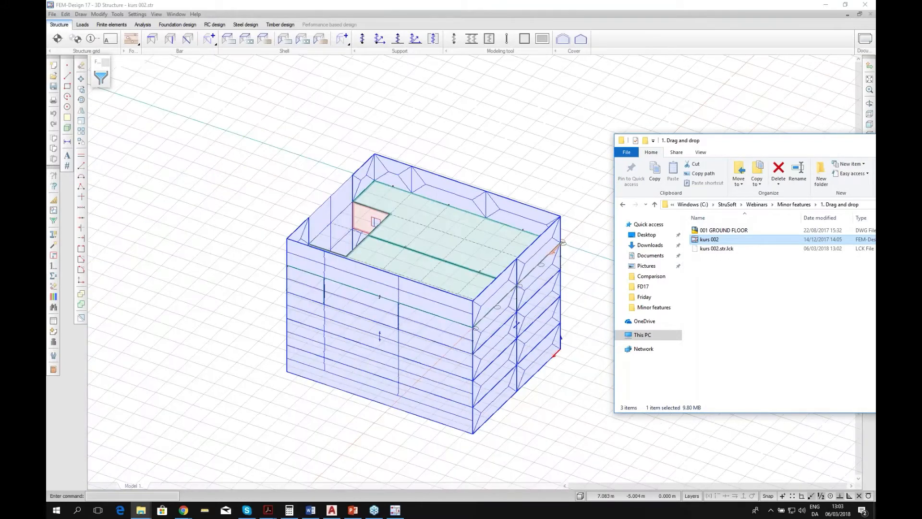
{"action": "middle_click_drag", "start_coordinate": [489, 351], "coordinate": [486, 299]}
{"action": "scroll", "coordinate": [486, 229], "scroll_direction": "up", "scroll_amount": 2}
{"action": "middle_click_drag", "start_coordinate": [470, 195], "coordinate": [478, 222]}
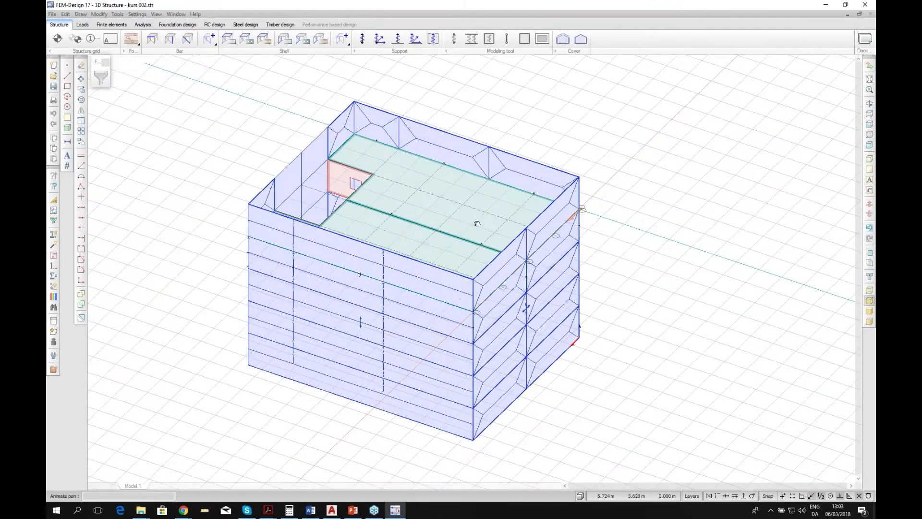
{"action": "left_click", "coordinate": [52, 14]}
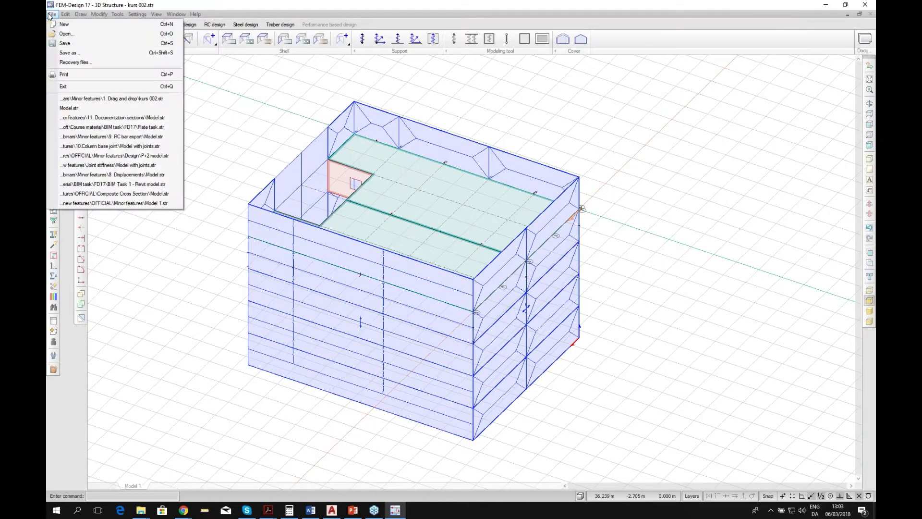
{"action": "left_click", "coordinate": [67, 33]}
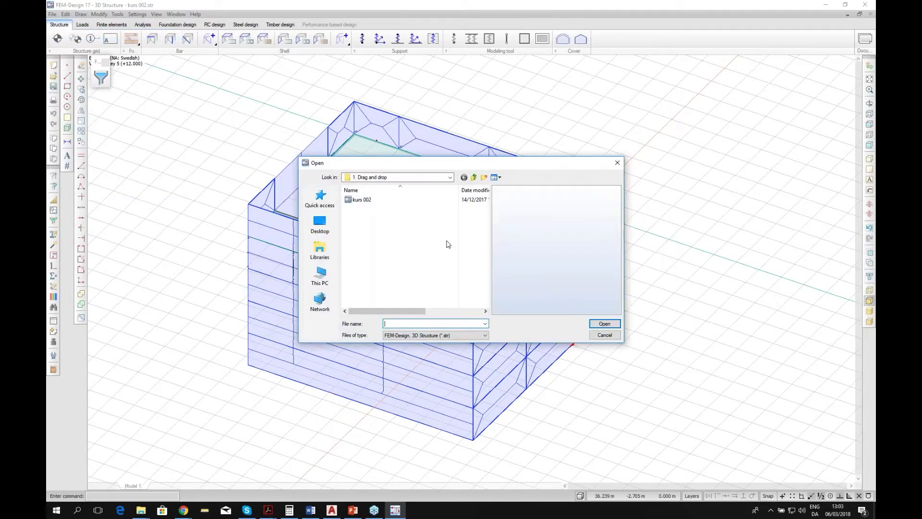
{"action": "left_click", "coordinate": [605, 335]}
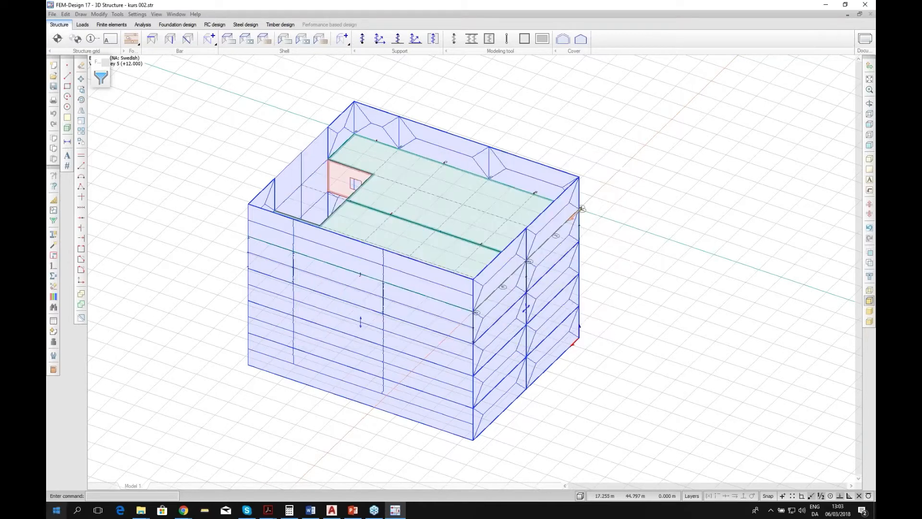
- Load the 001 GROUND FLOOR DWG drawing from the "1. Drag and drop" folder straight into the FEM-Design workspace
{"action": "mouse_move", "coordinate": [144, 510]}
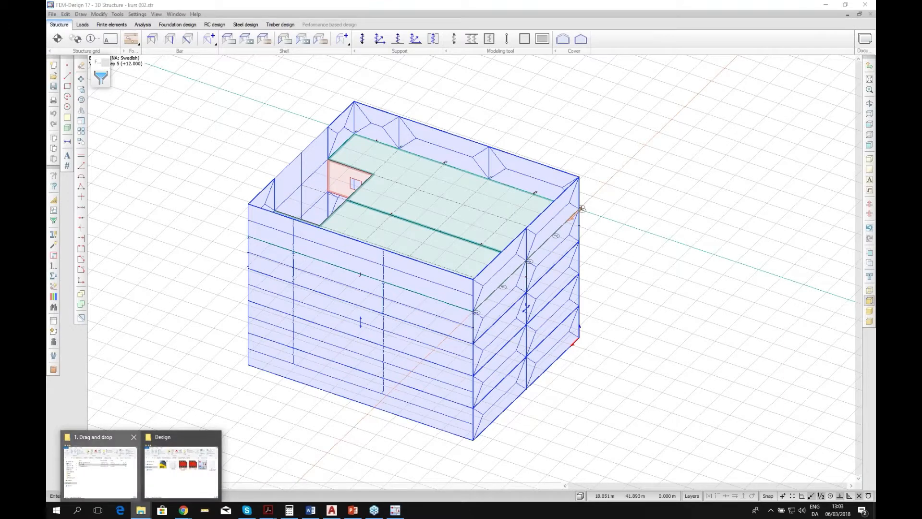
{"action": "left_click", "coordinate": [92, 464]}
{"action": "left_click_drag", "start_coordinate": [719, 141], "coordinate": [665, 111]}
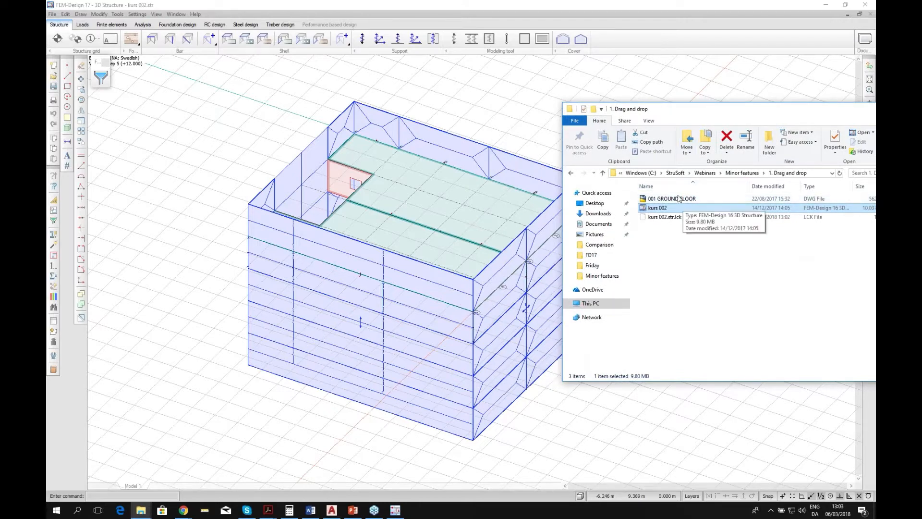
{"action": "left_click_drag", "start_coordinate": [681, 201], "coordinate": [220, 215]}
{"action": "left_click", "coordinate": [271, 244]}
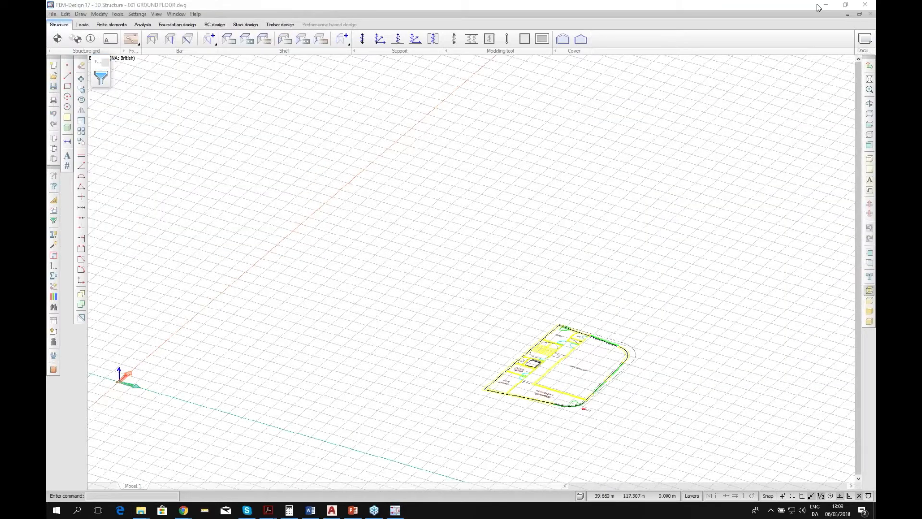
- Show the imported ground floor drawing in plan view and examine its layout
{"action": "left_click", "coordinate": [869, 115]}
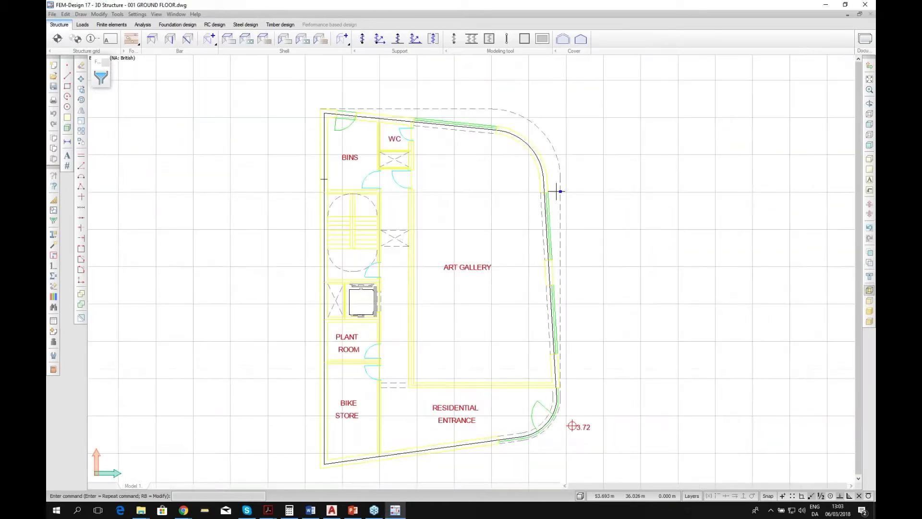
{"action": "scroll", "coordinate": [547, 147], "scroll_direction": "down", "scroll_amount": 1}
{"action": "scroll", "coordinate": [507, 157], "scroll_direction": "up", "scroll_amount": 1}
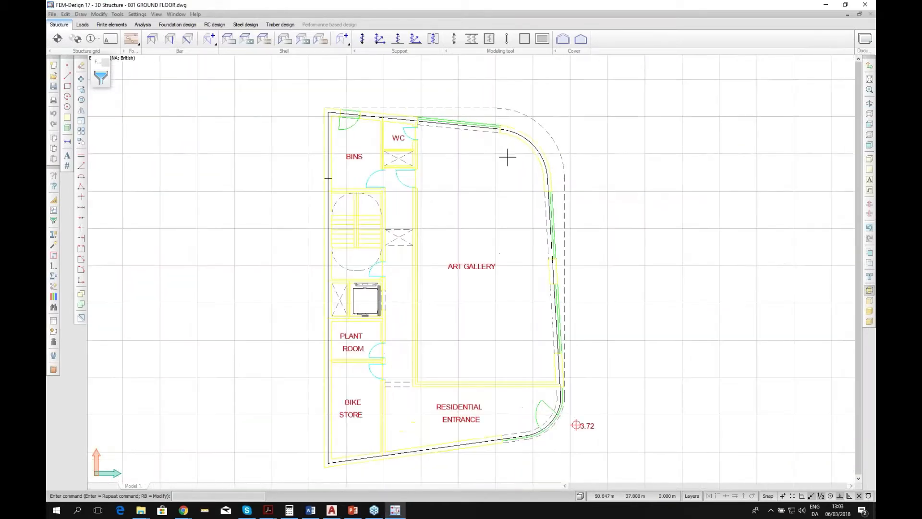
{"action": "scroll", "coordinate": [504, 228], "scroll_direction": "down", "scroll_amount": 1}
{"action": "scroll", "coordinate": [518, 223], "scroll_direction": "up", "scroll_amount": 1}
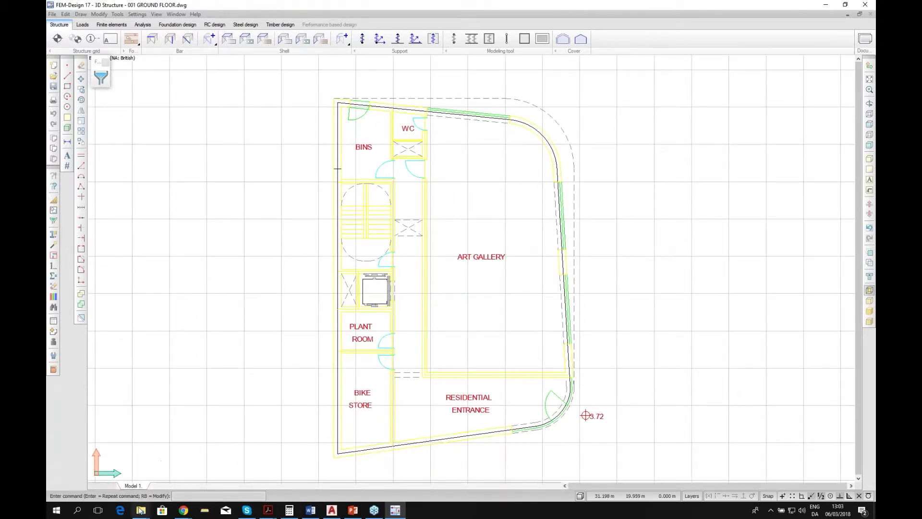
{"action": "mouse_move", "coordinate": [139, 511]}
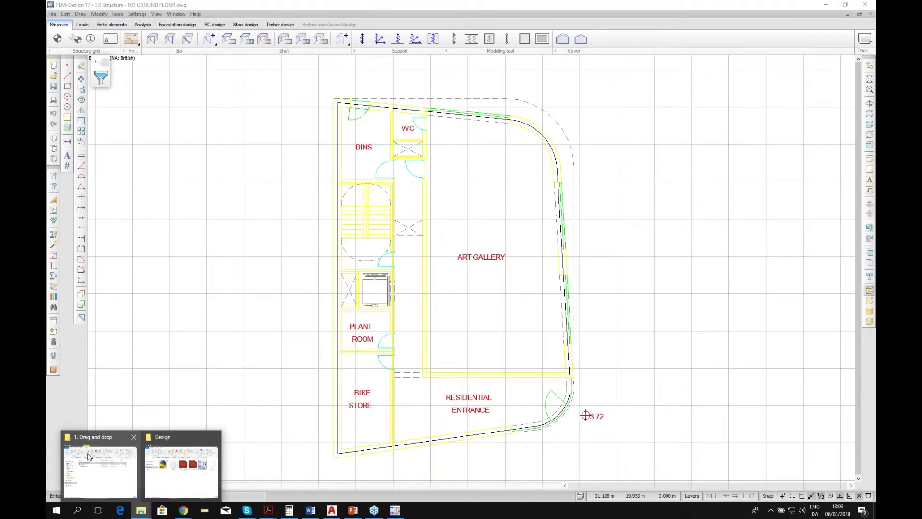
{"action": "left_click", "coordinate": [89, 456]}
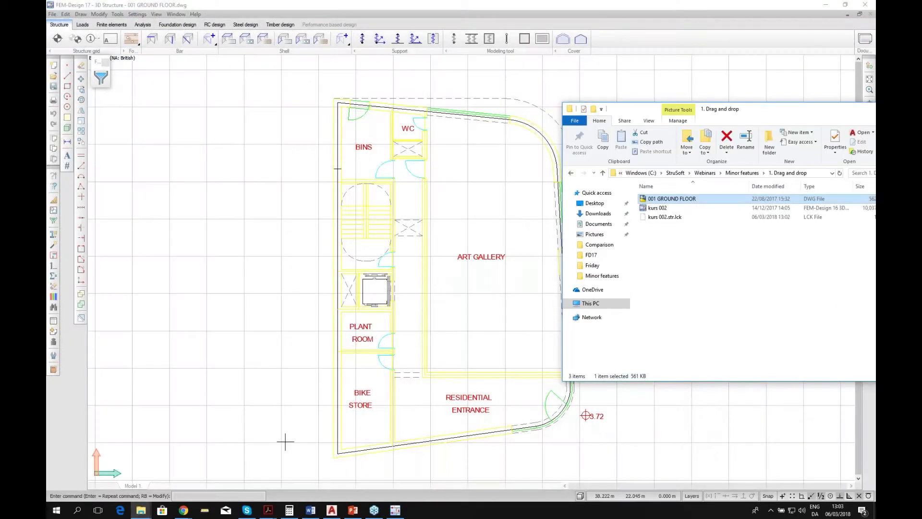
{"action": "left_click", "coordinate": [53, 14]}
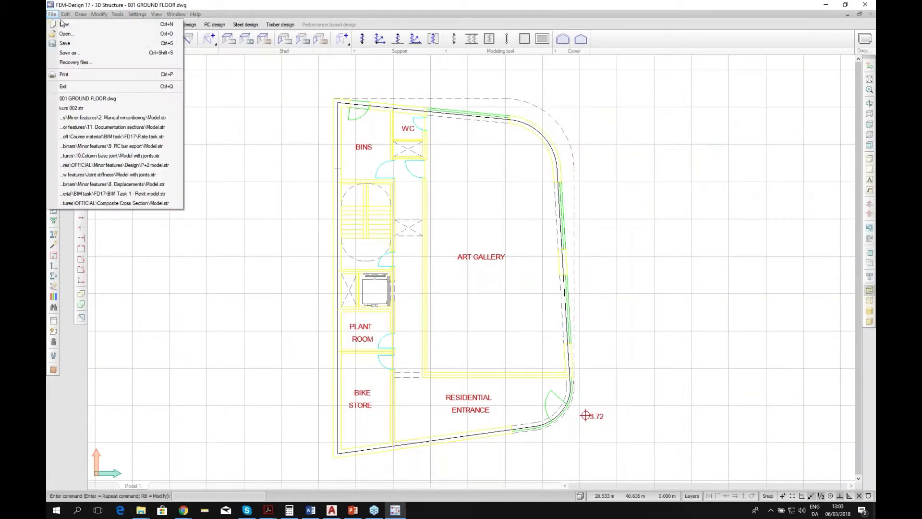
{"action": "left_click", "coordinate": [123, 3]}
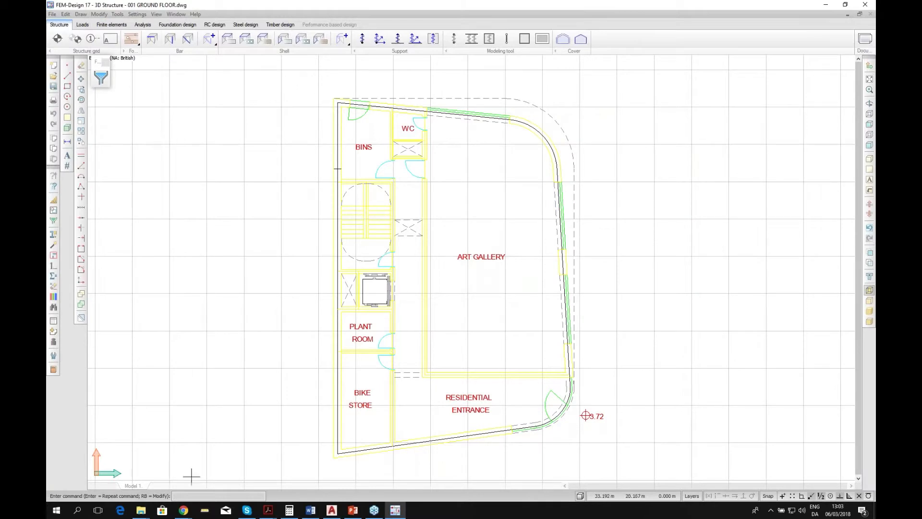
- Open the folder "2. Manual renumbering" inside Minor features in File Explorer
{"action": "mouse_move", "coordinate": [335, 513]}
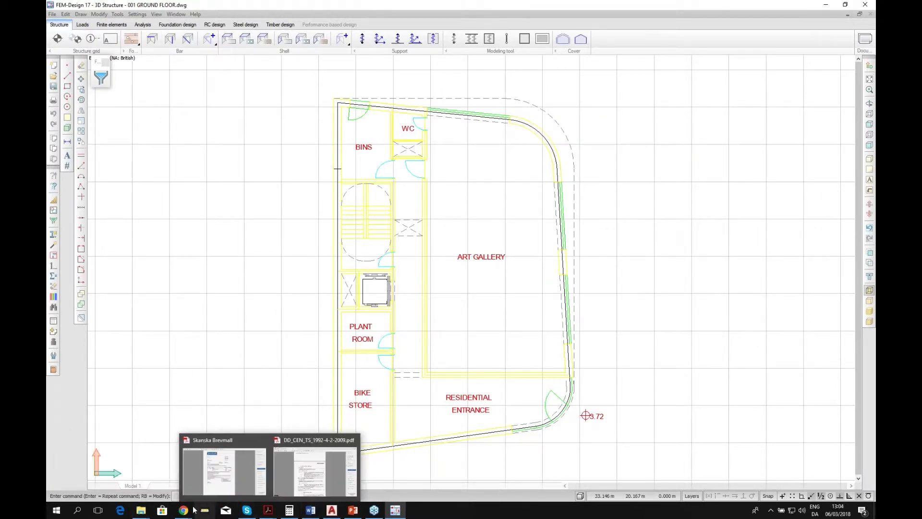
{"action": "mouse_move", "coordinate": [145, 513]}
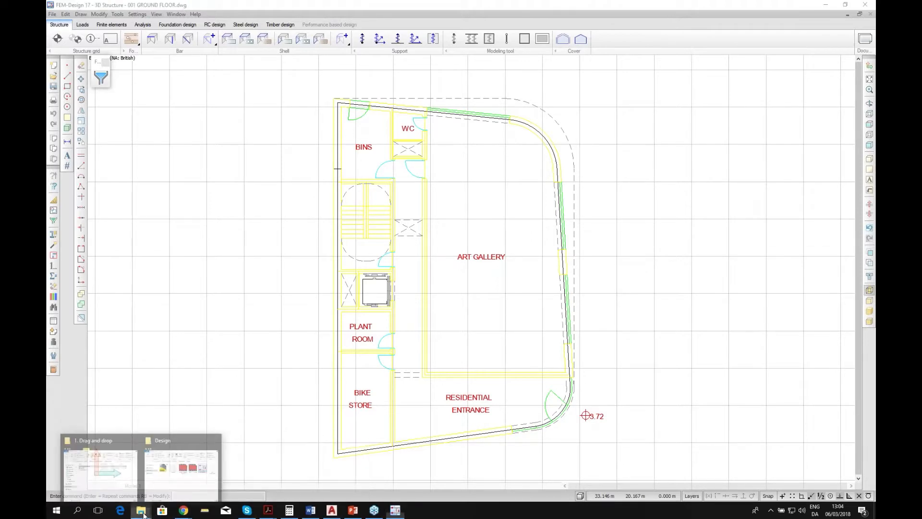
{"action": "left_click", "coordinate": [121, 478]}
{"action": "left_click_drag", "start_coordinate": [764, 113], "coordinate": [666, 111]}
{"action": "left_click", "coordinate": [649, 172]}
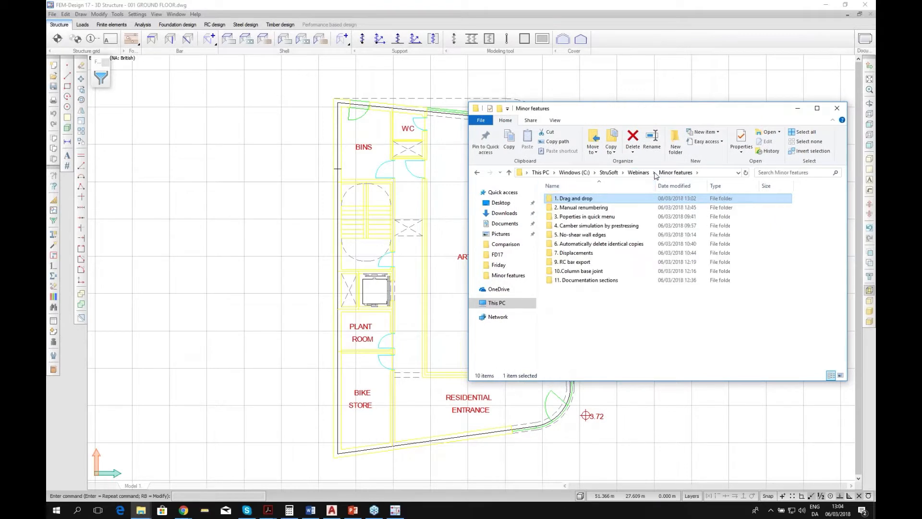
{"action": "double_click", "coordinate": [576, 208]}
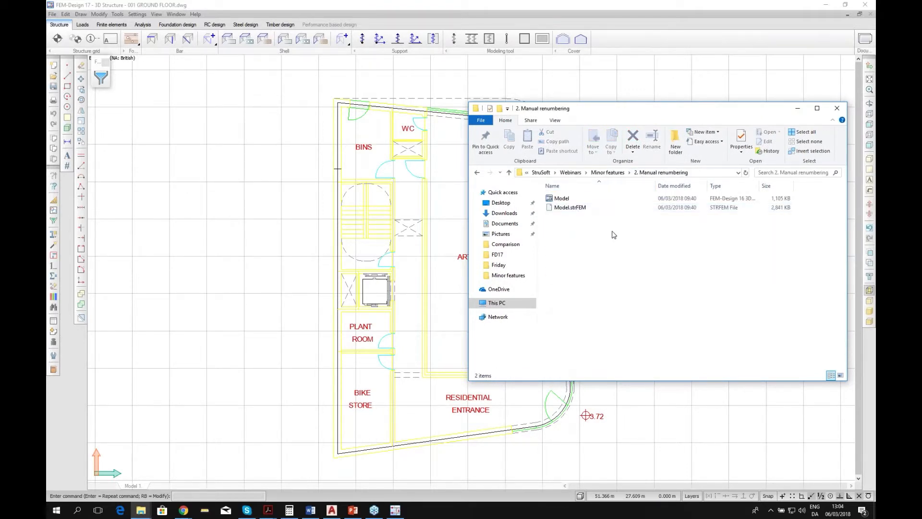
- Load the Model file from the "2. Manual renumbering" folder into FEM-Design without saving the current drawing
{"action": "left_click_drag", "start_coordinate": [567, 198], "coordinate": [280, 220]}
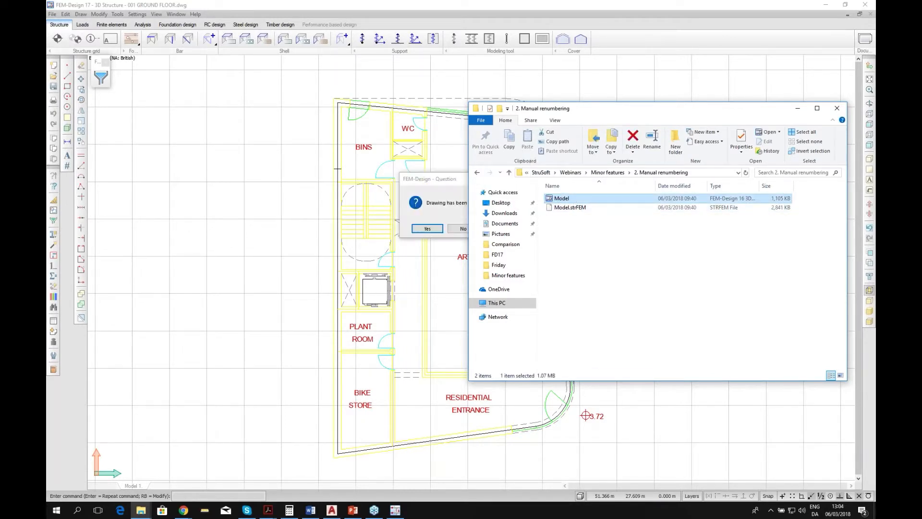
{"action": "left_click", "coordinate": [798, 108]}
{"action": "left_click", "coordinate": [465, 228]}
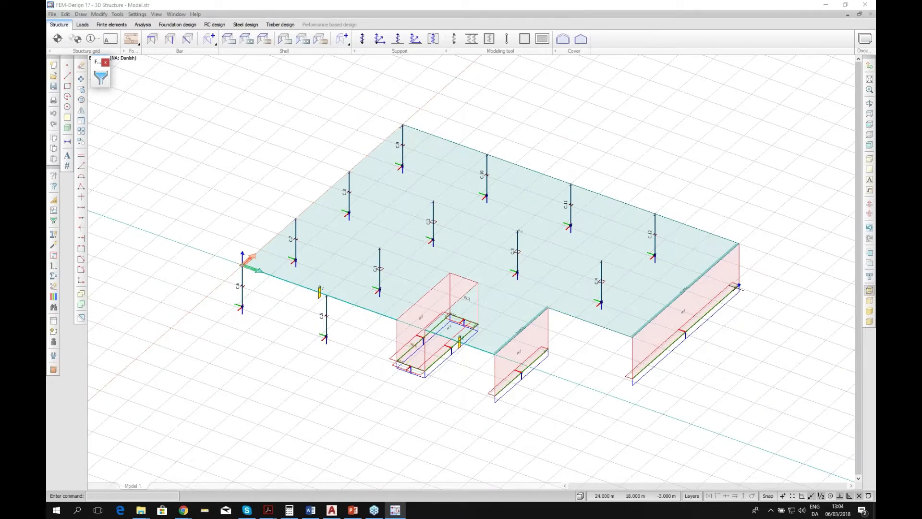
{"action": "scroll", "coordinate": [711, 302], "scroll_direction": "up", "scroll_amount": 2}
{"action": "middle_click_drag", "start_coordinate": [231, 245], "coordinate": [273, 263]}
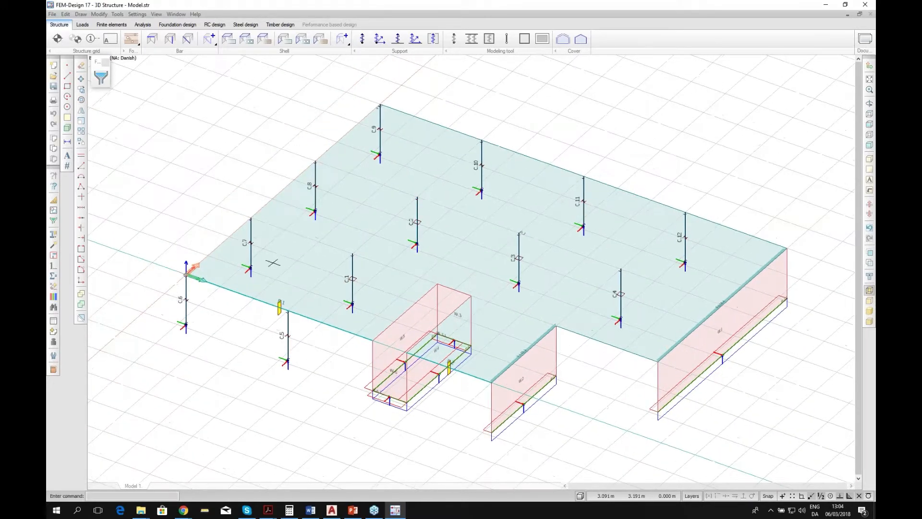
- Start the Numbering tool and assign position number 34 to column C.5 at the front edge of the slab
{"action": "left_click", "coordinate": [117, 15]}
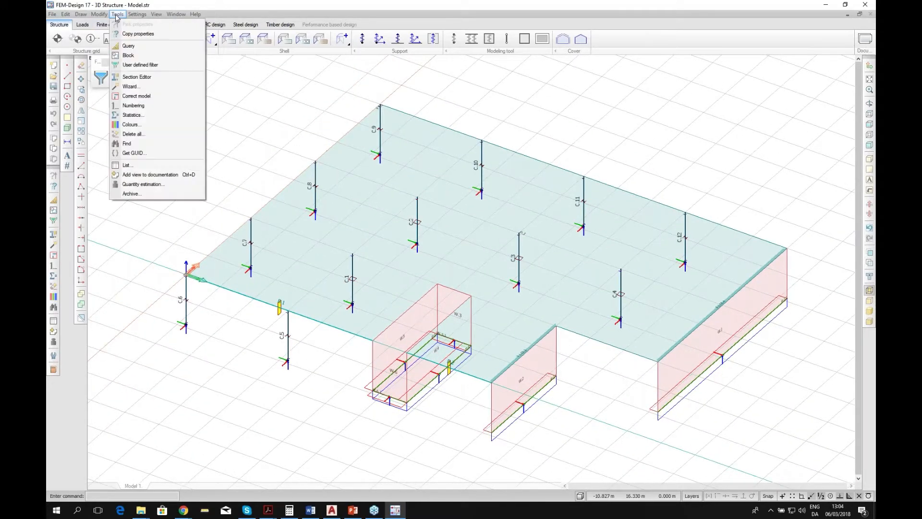
{"action": "left_click", "coordinate": [134, 106]}
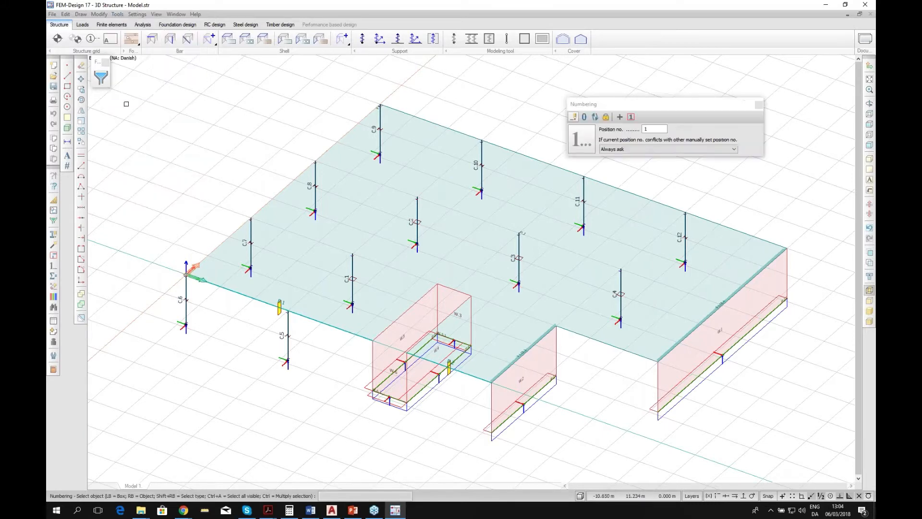
{"action": "left_click_drag", "start_coordinate": [630, 104], "coordinate": [579, 96]}
{"action": "left_click", "coordinate": [118, 14]}
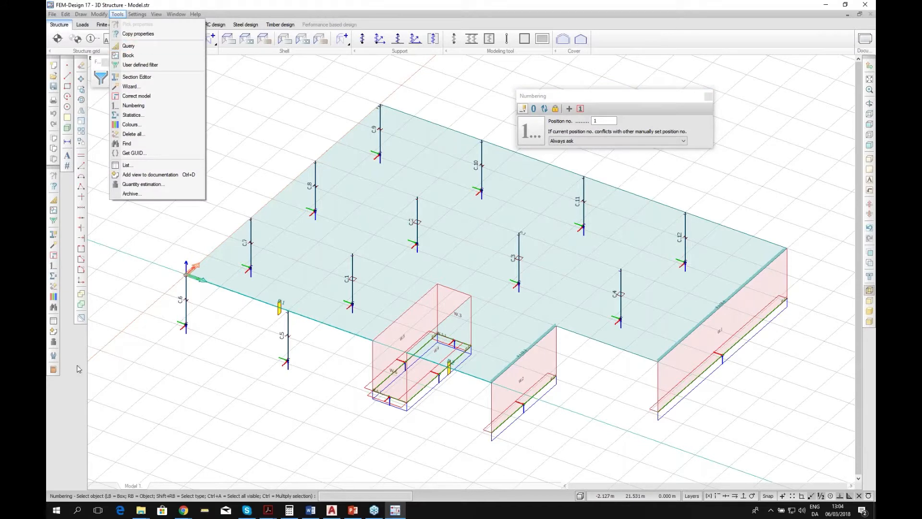
{"action": "left_click", "coordinate": [68, 385]}
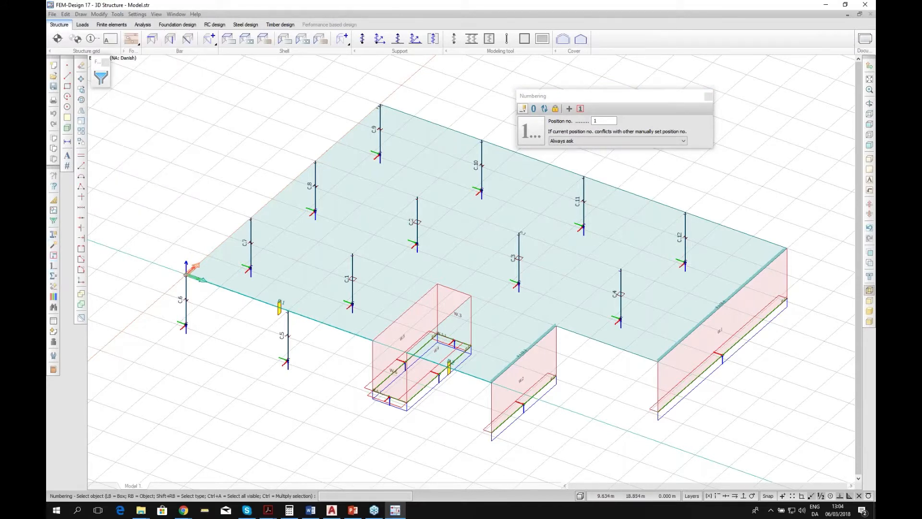
{"action": "left_click_drag", "start_coordinate": [610, 96], "coordinate": [519, 95]}
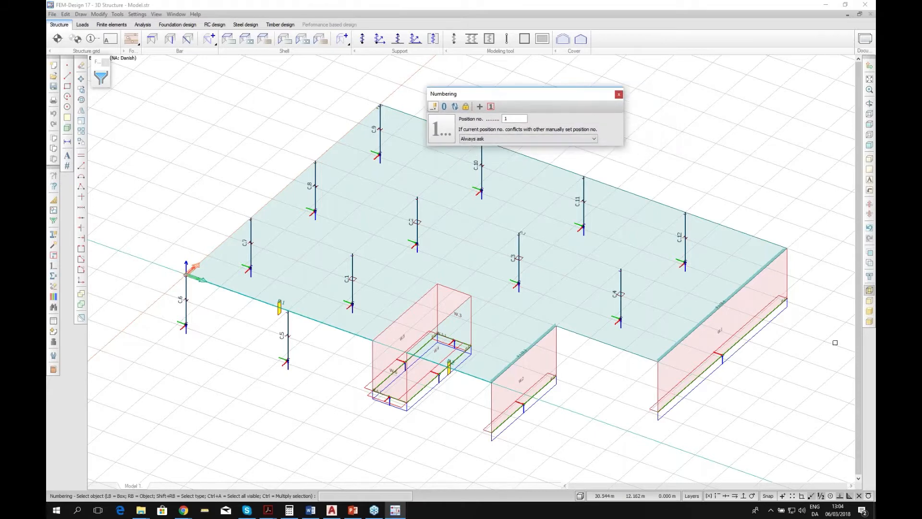
{"action": "left_click", "coordinate": [435, 110]}
{"action": "scroll", "coordinate": [163, 322], "scroll_direction": "up", "scroll_amount": 3}
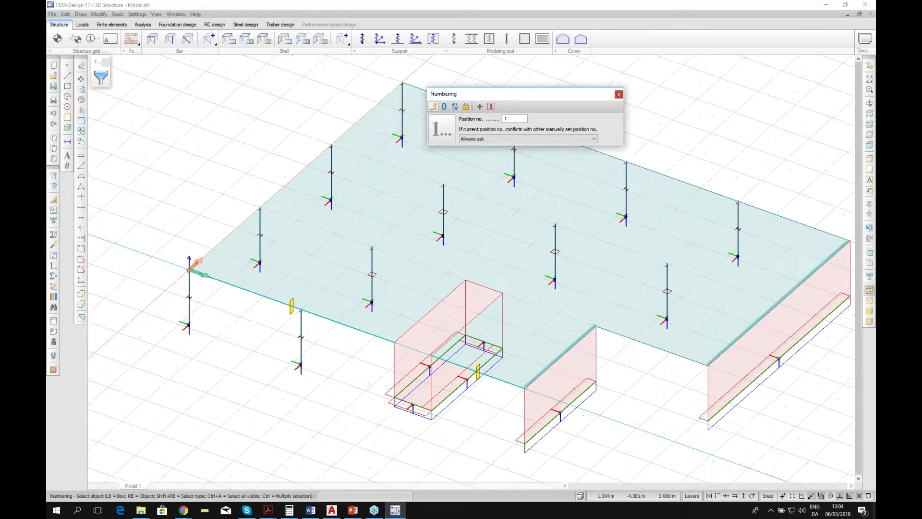
{"action": "scroll", "coordinate": [216, 295], "scroll_direction": "up", "scroll_amount": 2}
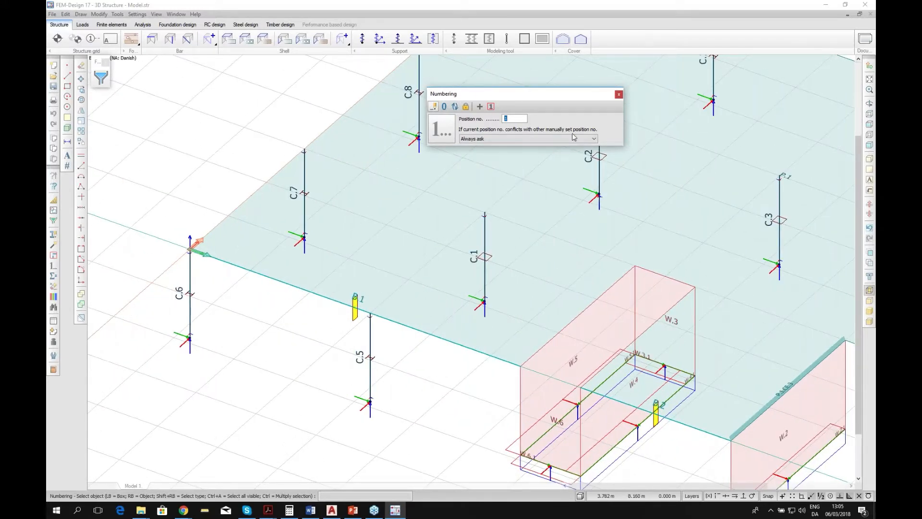
{"action": "type", "text": "34"}
{"action": "left_click", "coordinate": [369, 338]}
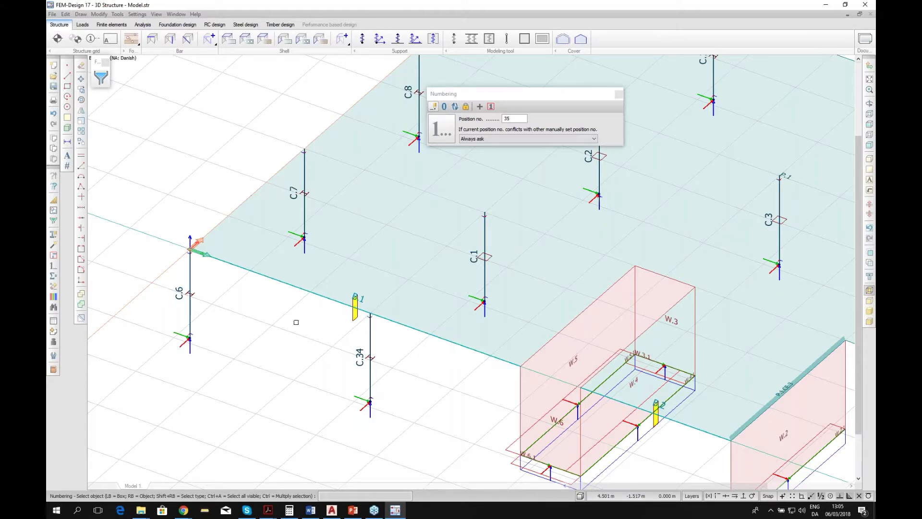
- Assign position number 34 to column C.1 too, accepting that the conflicting column's number is reset to 0
{"action": "scroll", "coordinate": [372, 345], "scroll_direction": "up", "scroll_amount": 2}
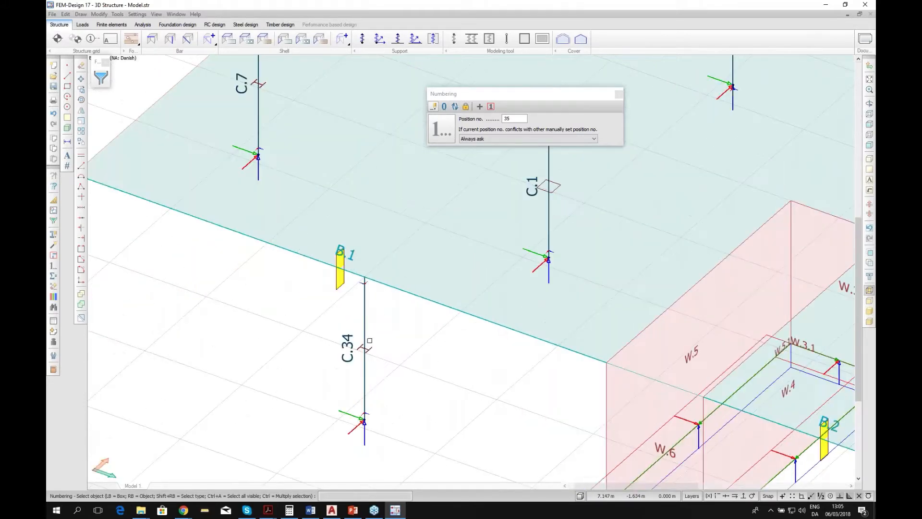
{"action": "scroll", "coordinate": [370, 341], "scroll_direction": "down", "scroll_amount": 2}
{"action": "scroll", "coordinate": [370, 341], "scroll_direction": "up", "scroll_amount": 1}
{"action": "scroll", "coordinate": [369, 340], "scroll_direction": "down", "scroll_amount": 1}
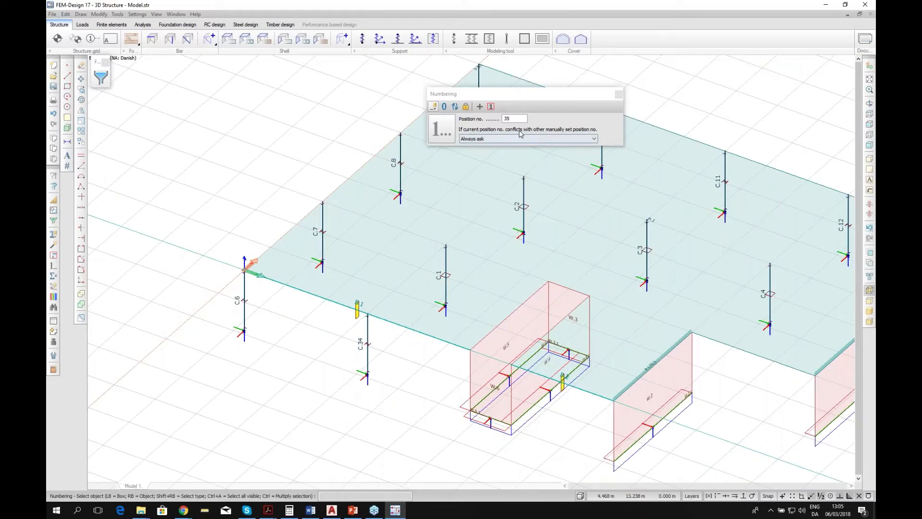
{"action": "left_click_drag", "start_coordinate": [557, 95], "coordinate": [565, 96]}
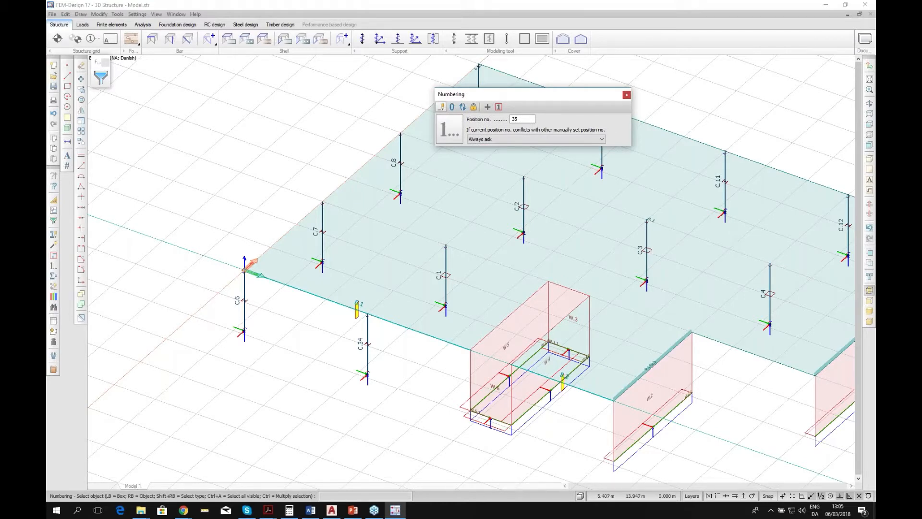
{"action": "left_click_drag", "start_coordinate": [520, 119], "coordinate": [494, 119]}
{"action": "type", "text": "34"}
{"action": "left_click", "coordinate": [444, 263]}
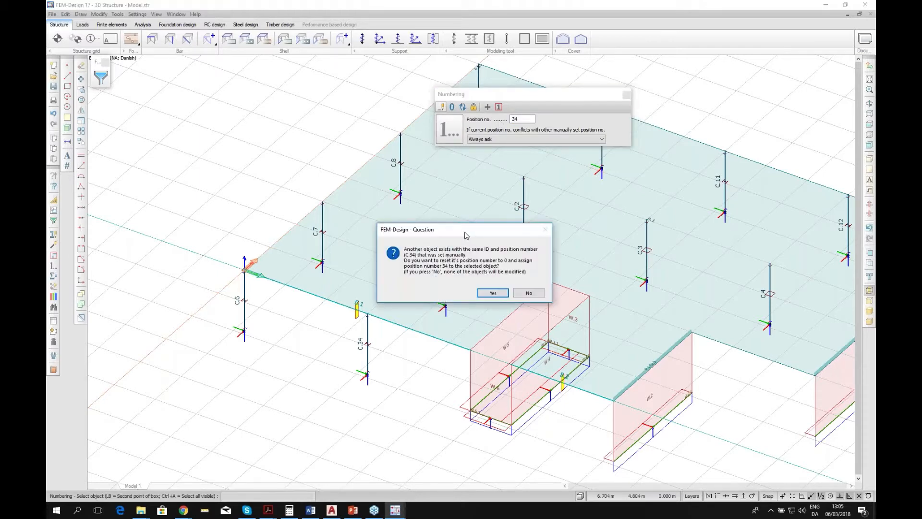
{"action": "left_click_drag", "start_coordinate": [365, 168], "coordinate": [401, 172]}
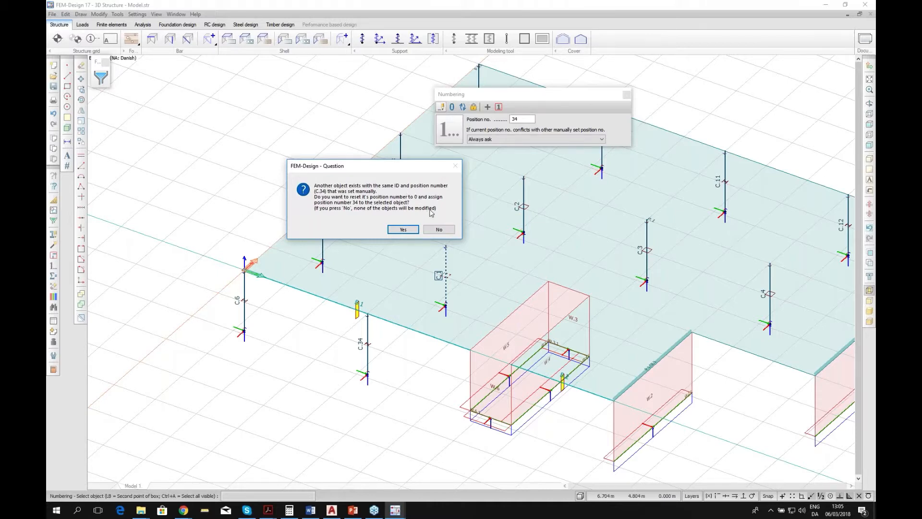
{"action": "left_click", "coordinate": [403, 229]}
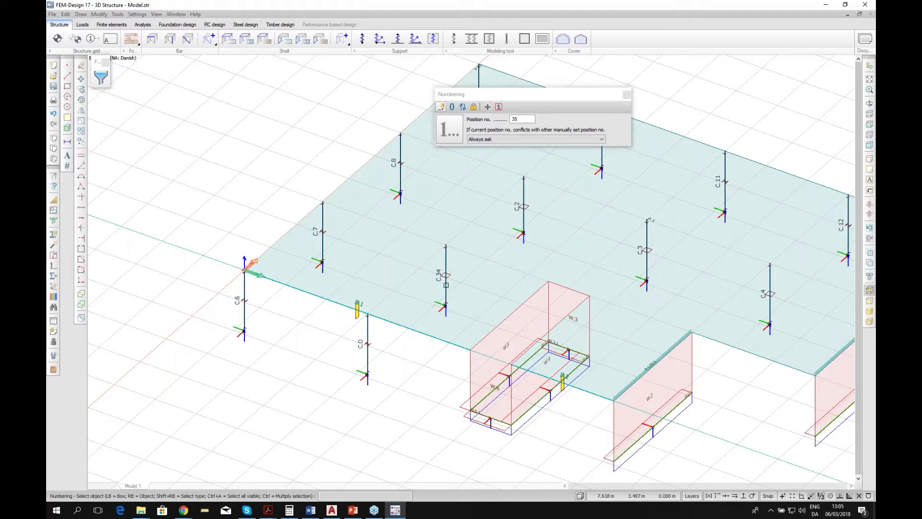
- Assign position number 35 to column C.0 at the front edge of the slab
{"action": "scroll", "coordinate": [450, 280], "scroll_direction": "up", "scroll_amount": 8}
{"action": "middle_click_drag", "start_coordinate": [493, 294], "coordinate": [558, 310]}
{"action": "scroll", "coordinate": [525, 228], "scroll_direction": "down", "scroll_amount": 5}
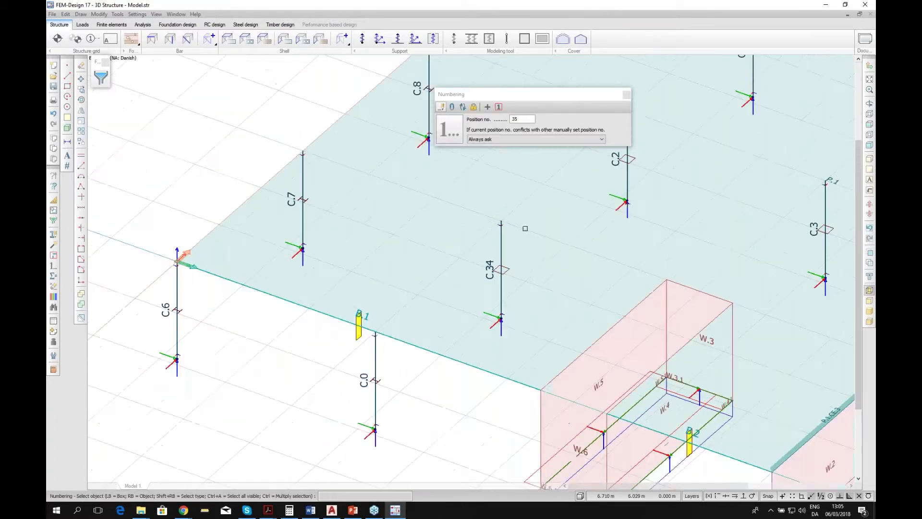
{"action": "left_click", "coordinate": [399, 342]}
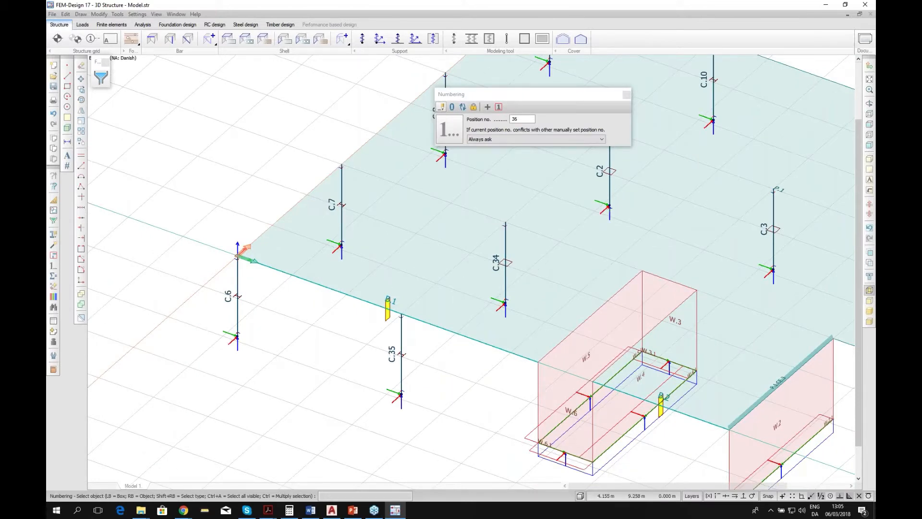
- Set the position number conflict handling to "Modify selected object and reset other object's pos. no. to 0", and finally to "Do not modify anything"
{"action": "left_click_drag", "start_coordinate": [527, 99], "coordinate": [504, 115]}
{"action": "left_click", "coordinate": [447, 159]}
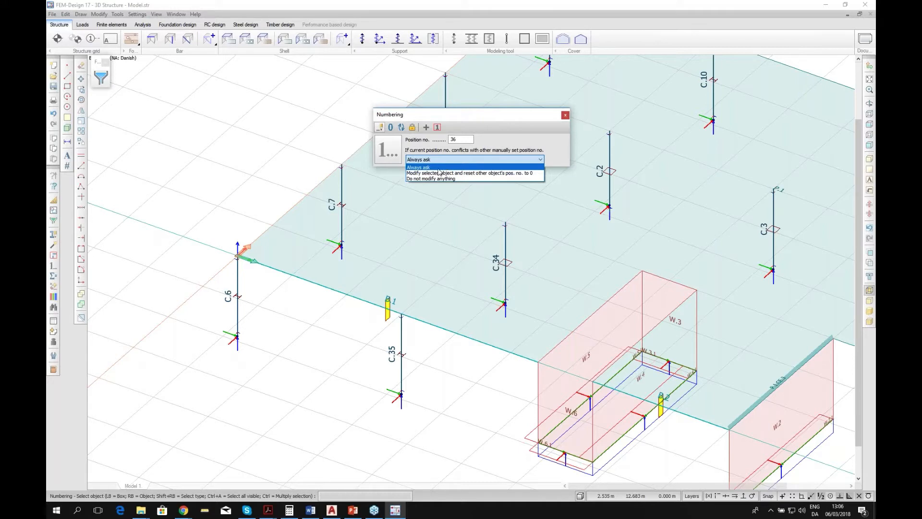
{"action": "left_click", "coordinate": [437, 174]}
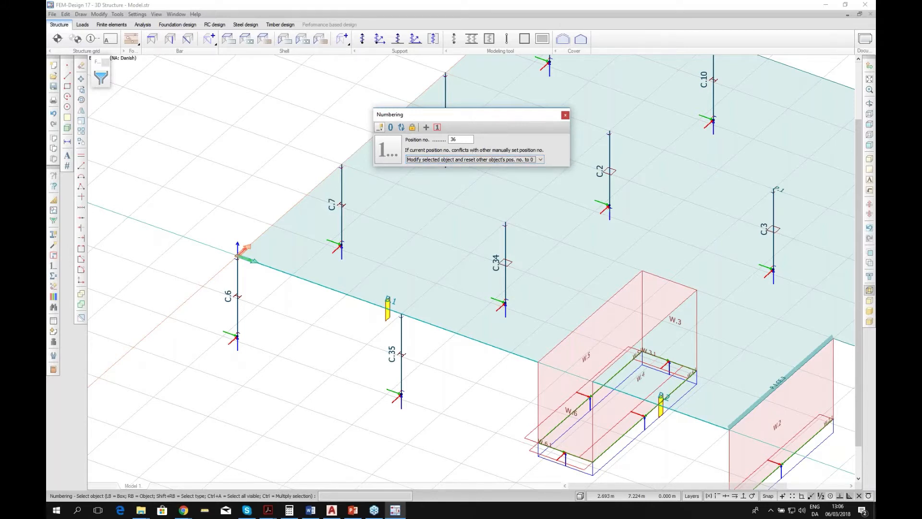
{"action": "left_click", "coordinate": [473, 159]}
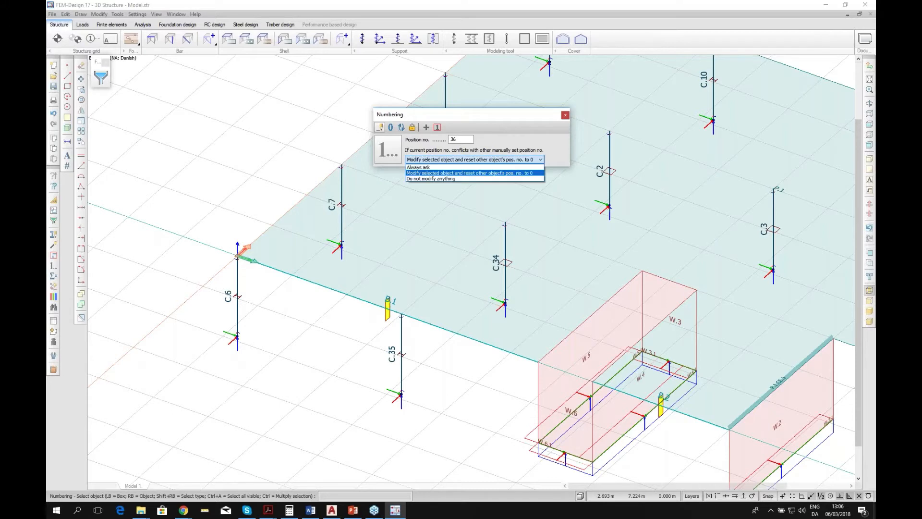
{"action": "left_click", "coordinate": [425, 178]}
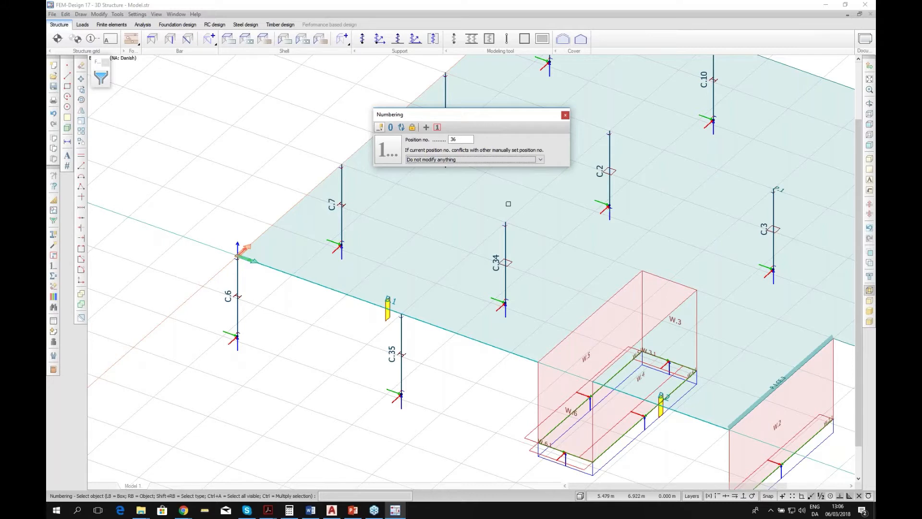
{"action": "left_click", "coordinate": [858, 349]}
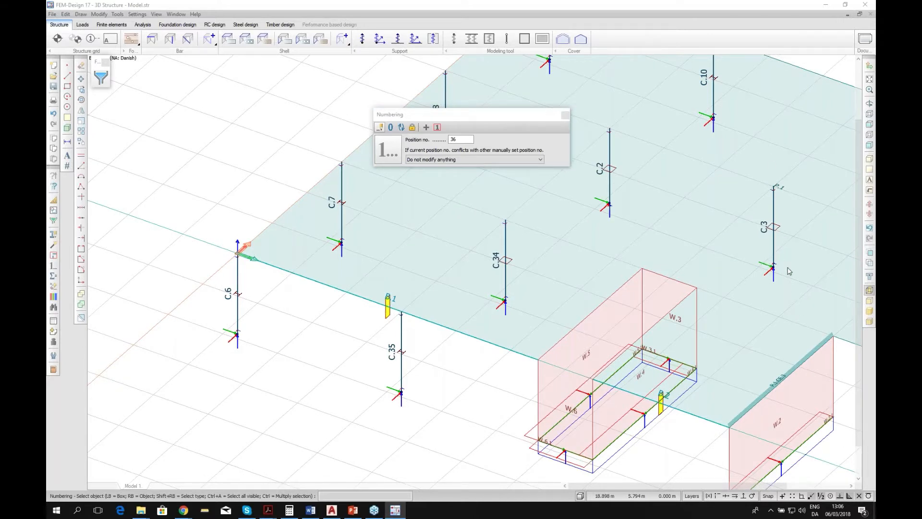
- Reset the position numbers of columns C.35, C.6, C.7 and C.34, and renumber the objects automatically
{"action": "left_click_drag", "start_coordinate": [470, 114], "coordinate": [287, 104]}
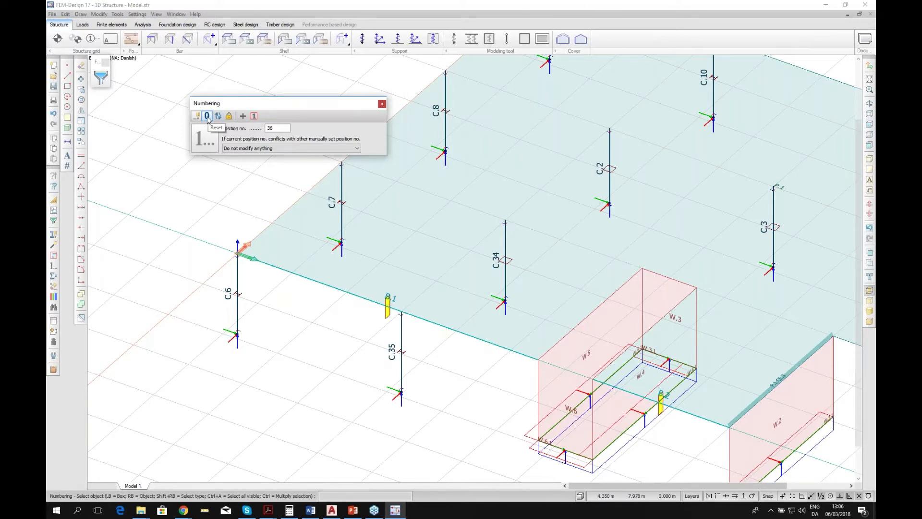
{"action": "left_click", "coordinate": [208, 117]}
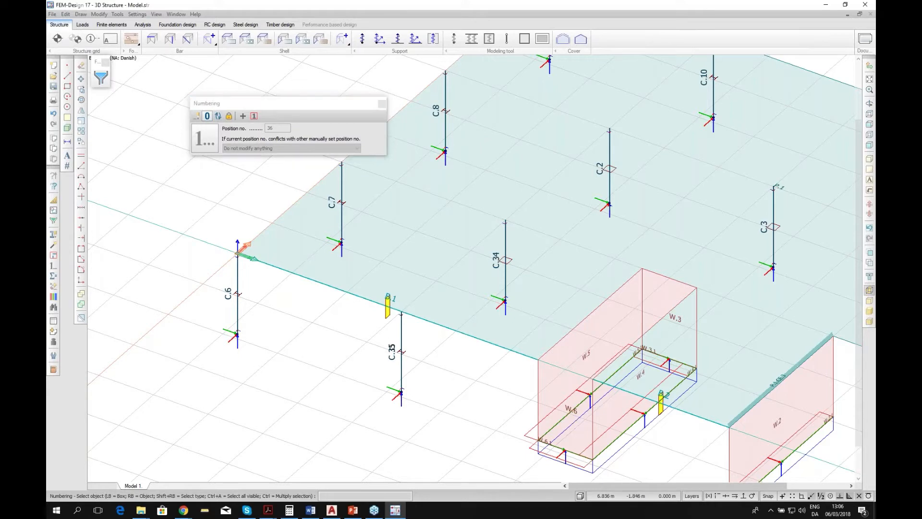
{"action": "left_click", "coordinate": [391, 346]}
{"action": "left_click", "coordinate": [227, 288]}
{"action": "left_click", "coordinate": [340, 199]}
{"action": "left_click", "coordinate": [505, 242]}
{"action": "left_click", "coordinate": [218, 118]}
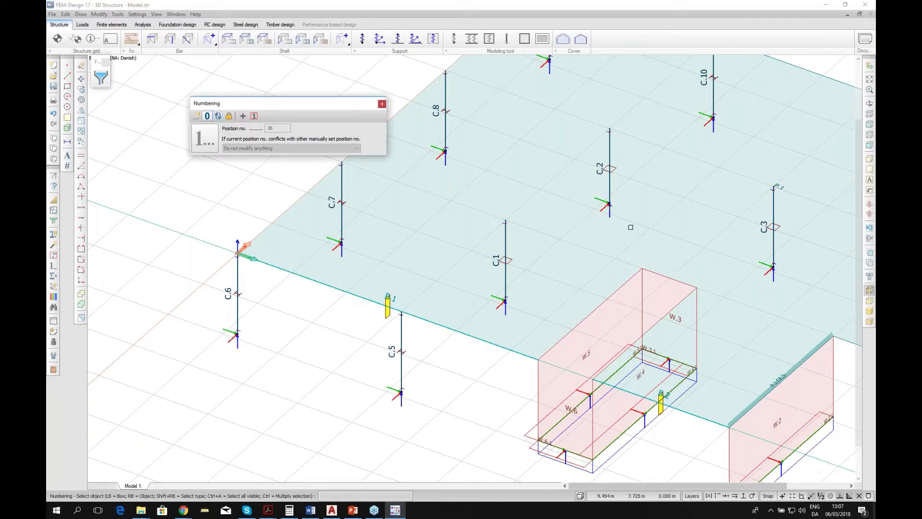
- Select structural objects and punching objects for locked numbering, clear both options again and confirm the lock settings
{"action": "scroll", "coordinate": [304, 294], "scroll_direction": "down", "scroll_amount": 1}
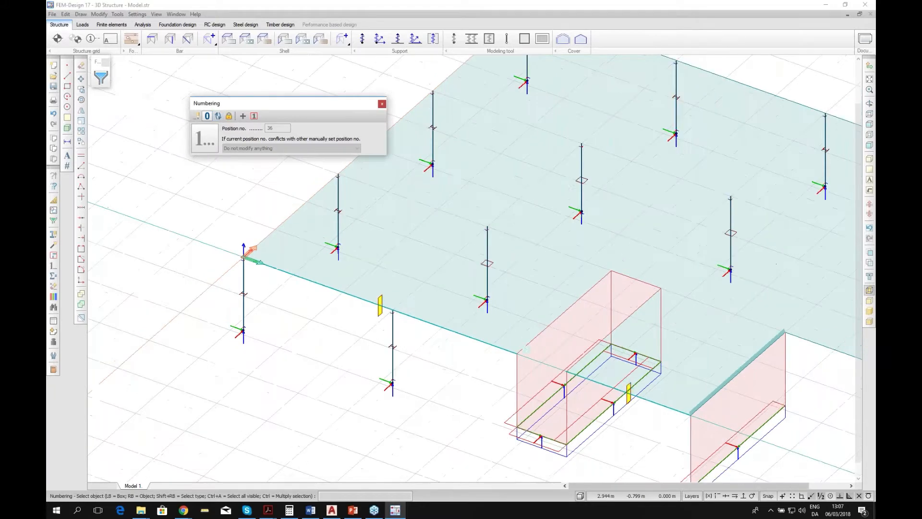
{"action": "scroll", "coordinate": [379, 269], "scroll_direction": "up", "scroll_amount": 1}
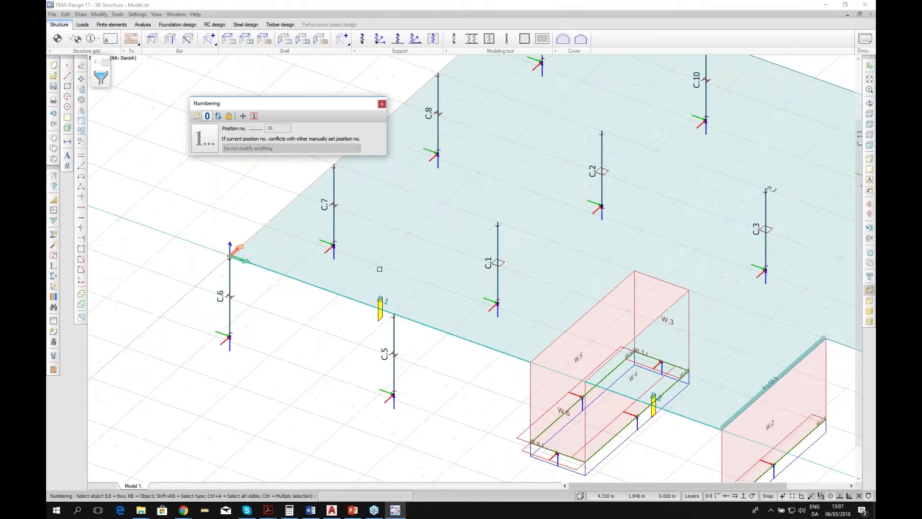
{"action": "scroll", "coordinate": [379, 269], "scroll_direction": "up", "scroll_amount": 2}
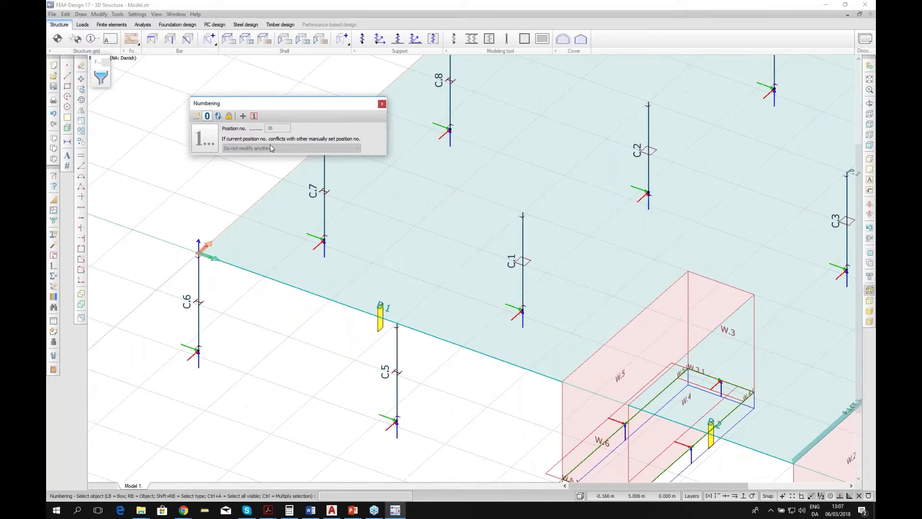
{"action": "left_click", "coordinate": [229, 117]}
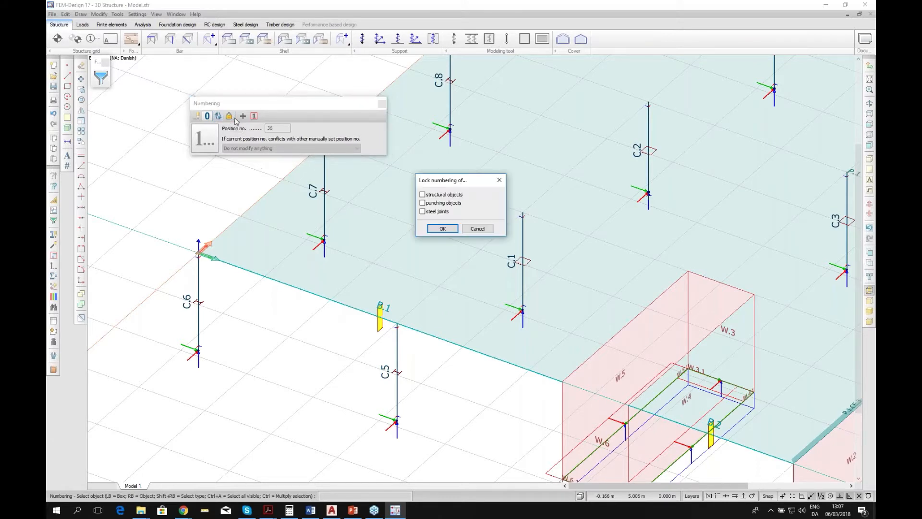
{"action": "left_click_drag", "start_coordinate": [456, 180], "coordinate": [425, 179]}
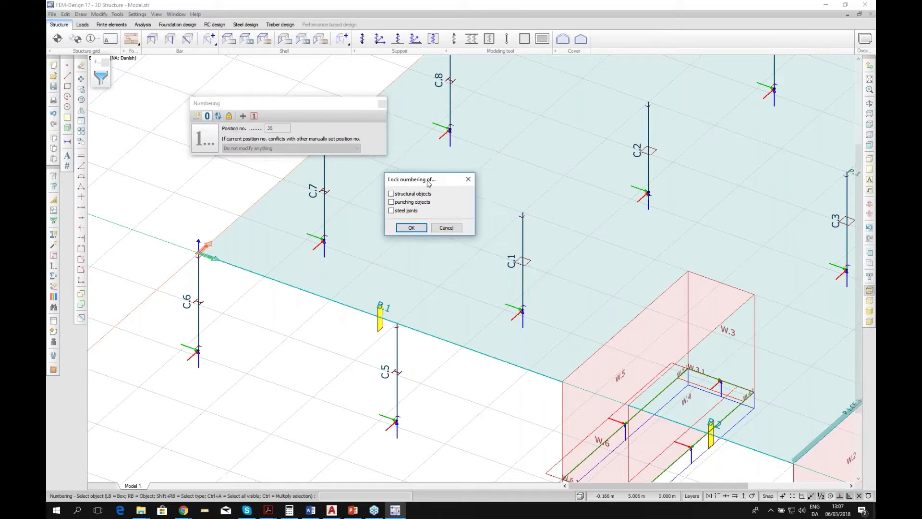
{"action": "left_click", "coordinate": [397, 194]}
{"action": "left_click", "coordinate": [392, 202]}
{"action": "left_click_drag", "start_coordinate": [434, 179], "coordinate": [399, 171]}
{"action": "left_click", "coordinate": [355, 202]}
{"action": "left_click", "coordinate": [355, 194]}
{"action": "left_click", "coordinate": [356, 186]}
{"action": "left_click", "coordinate": [376, 219]}
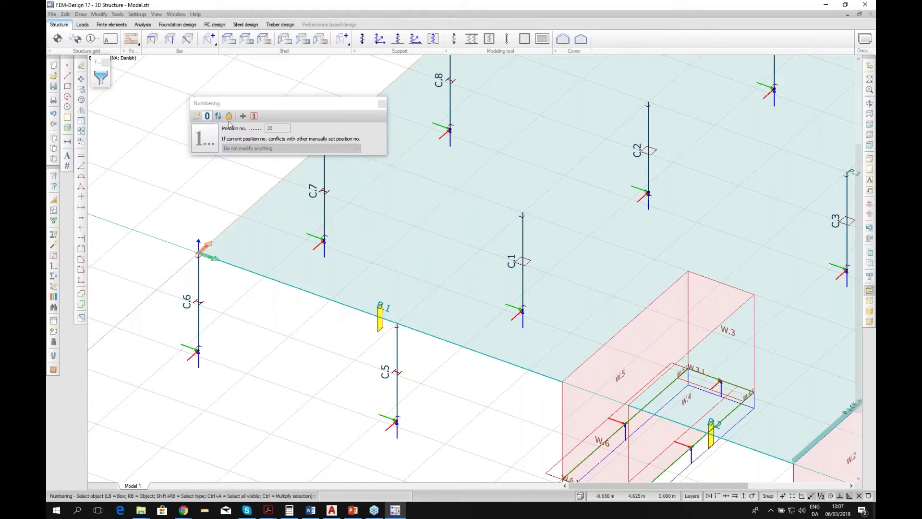
- Manually assign position number 5 to the slab's connected edge P.1.CE.0 above wall W.1
{"action": "scroll", "coordinate": [278, 210], "scroll_direction": "down", "scroll_amount": 3}
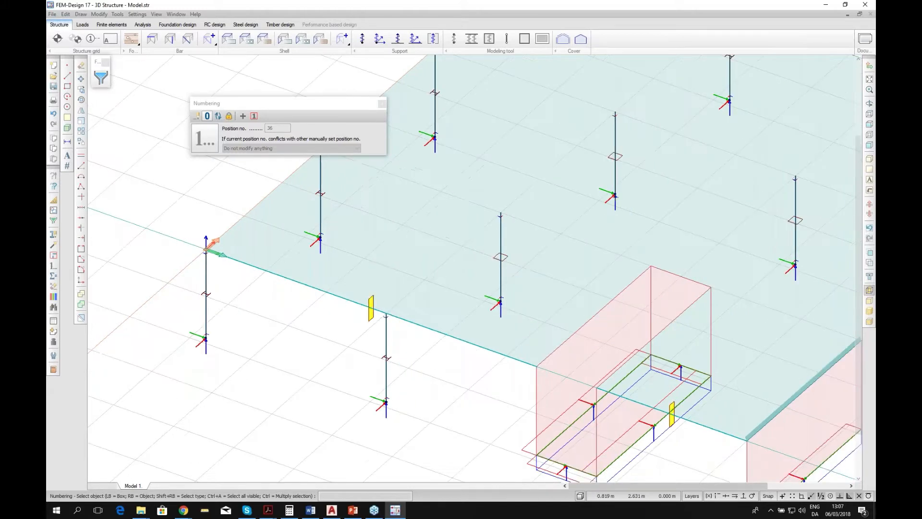
{"action": "middle_click_drag", "start_coordinate": [676, 205], "coordinate": [474, 208]}
{"action": "middle_click_drag", "start_coordinate": [565, 272], "coordinate": [491, 274]}
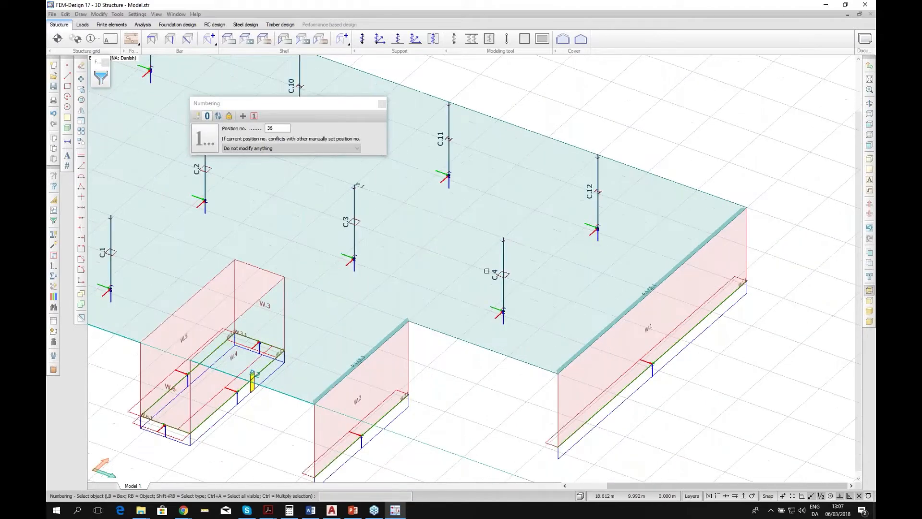
{"action": "scroll", "coordinate": [487, 271], "scroll_direction": "up", "scroll_amount": 2}
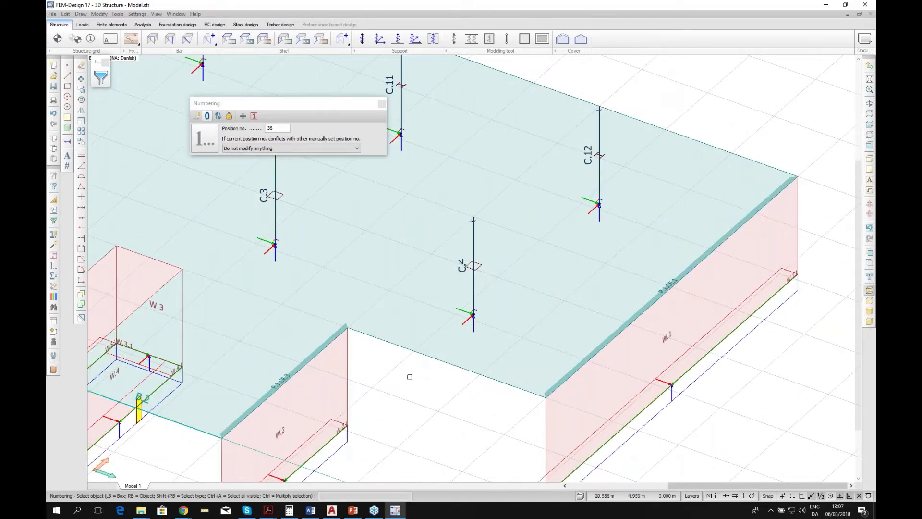
{"action": "middle_click_drag", "start_coordinate": [380, 381], "coordinate": [494, 350]}
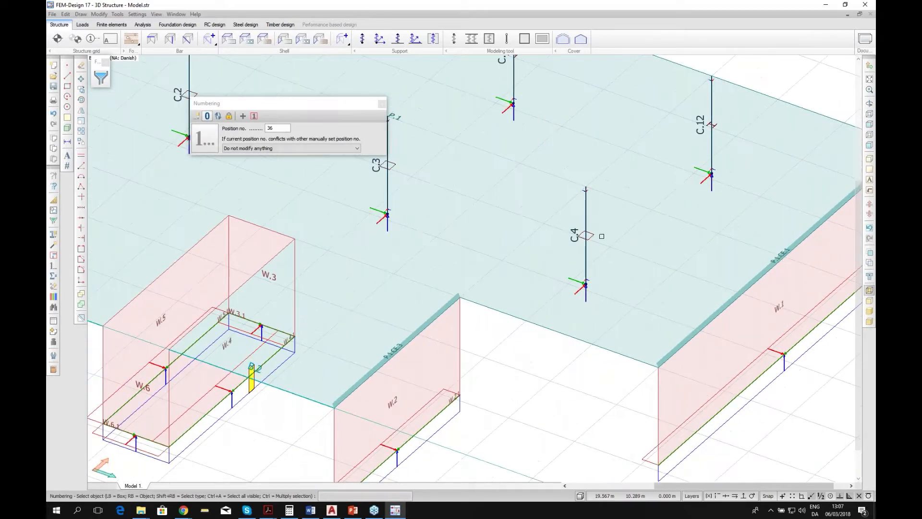
{"action": "left_click", "coordinate": [243, 119]}
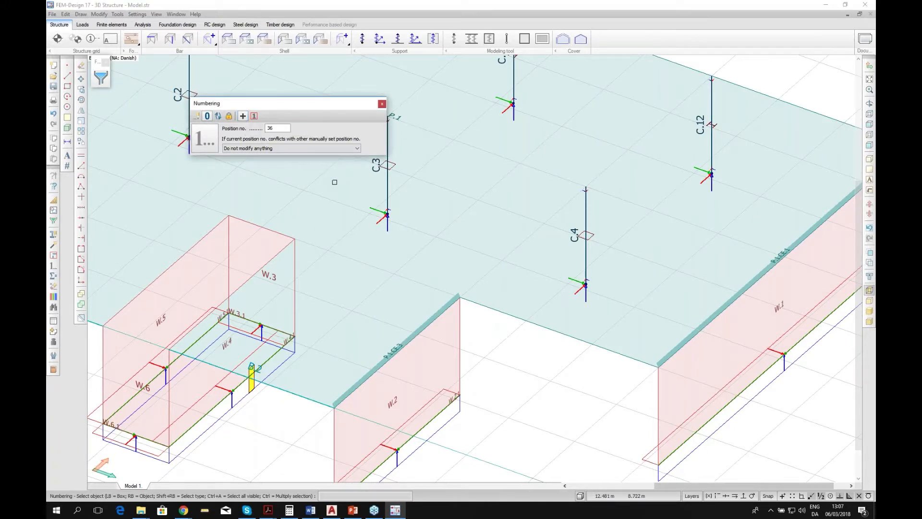
{"action": "left_click_drag", "start_coordinate": [315, 104], "coordinate": [468, 116]}
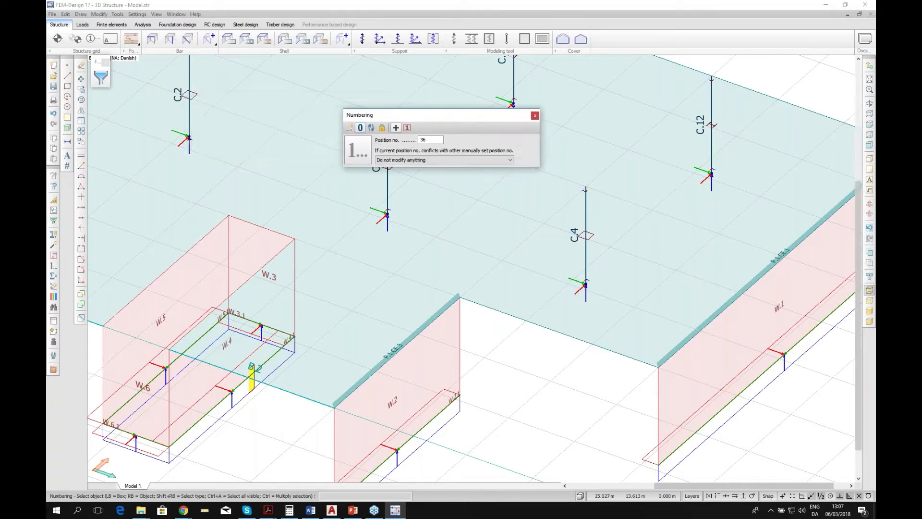
{"action": "scroll", "coordinate": [740, 257], "scroll_direction": "up", "scroll_amount": 5}
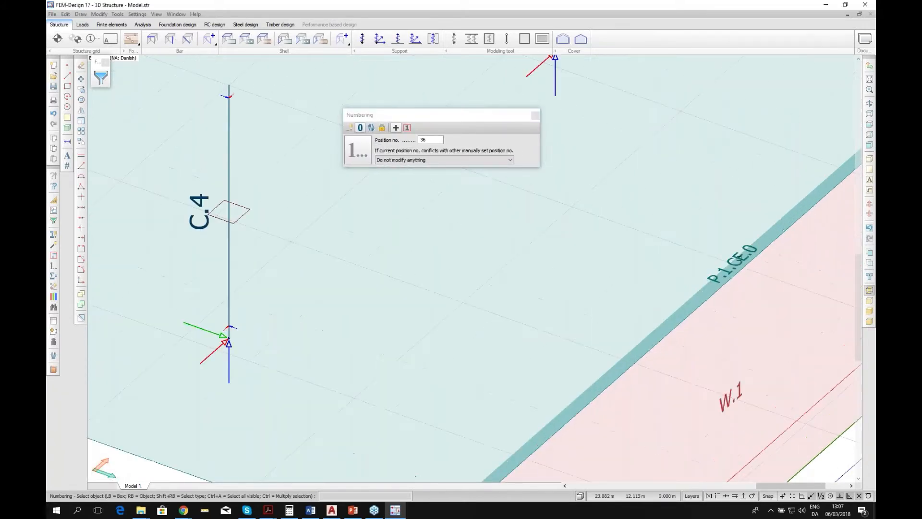
{"action": "left_click", "coordinate": [360, 128]}
{"action": "scroll", "coordinate": [664, 255], "scroll_direction": "down", "scroll_amount": 1}
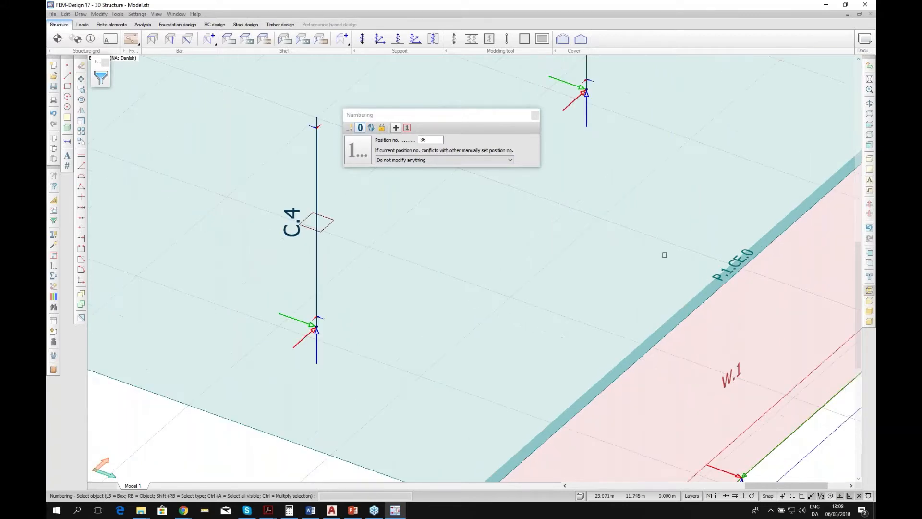
{"action": "left_click", "coordinate": [349, 131]}
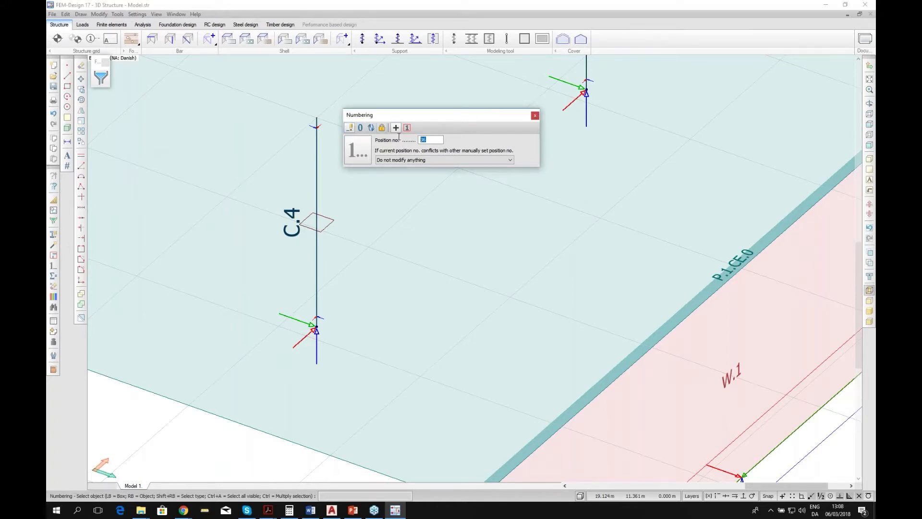
{"action": "type", "text": "5"}
{"action": "left_click", "coordinate": [739, 263]}
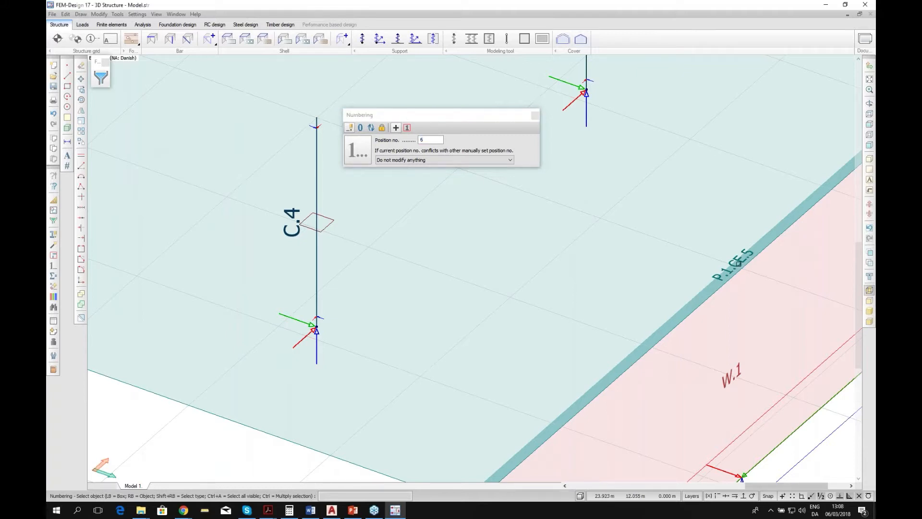
- Try to assign position number 3, already used by the edge above wall W.2, to the connected edge above wall W.1
{"action": "scroll", "coordinate": [739, 245], "scroll_direction": "down", "scroll_amount": 5}
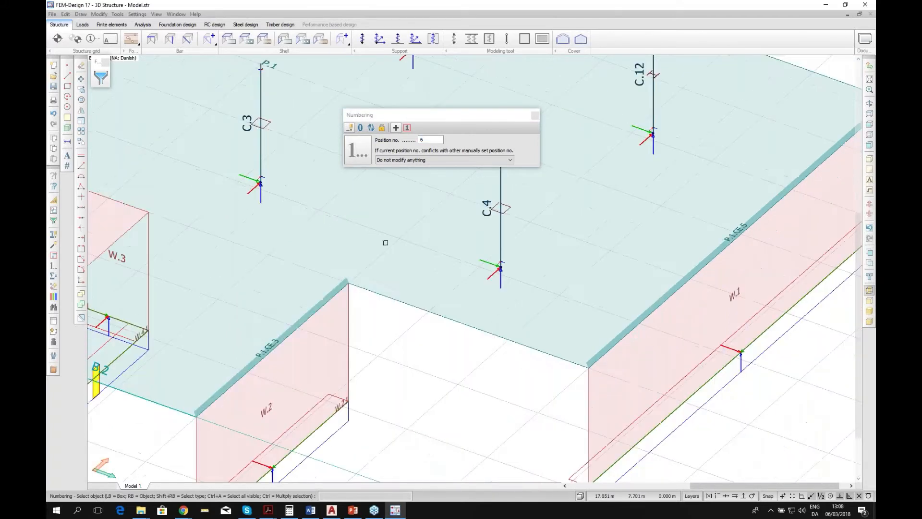
{"action": "left_click_drag", "start_coordinate": [427, 140], "coordinate": [400, 143]}
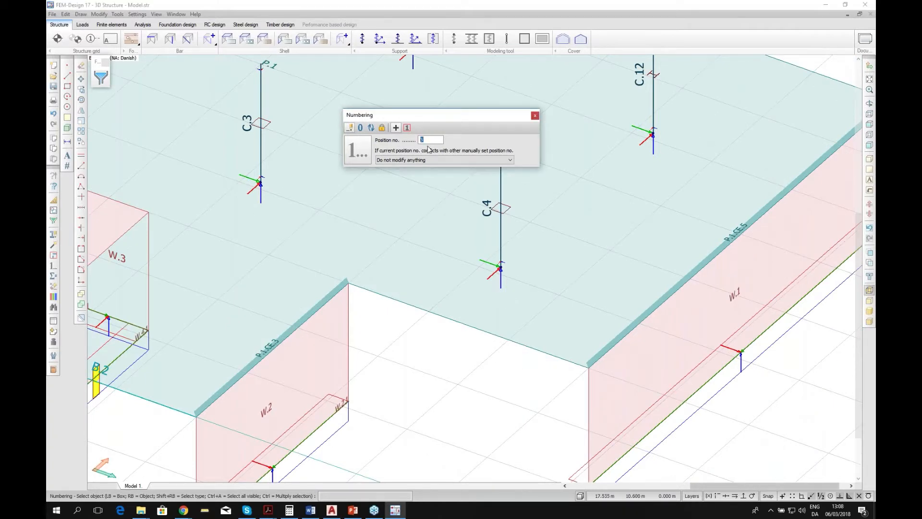
{"action": "type", "text": "3"}
{"action": "left_click", "coordinate": [738, 230]}
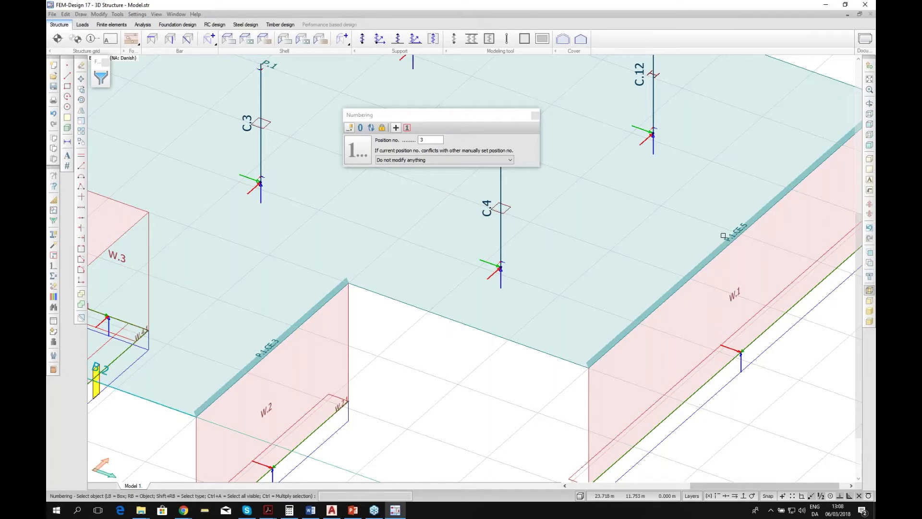
- Set the position number conflict handling to "Always ask" and assign number 3 to the edge above wall W.1, accepting the other edge's reset to 0
{"action": "left_click", "coordinate": [402, 160]}
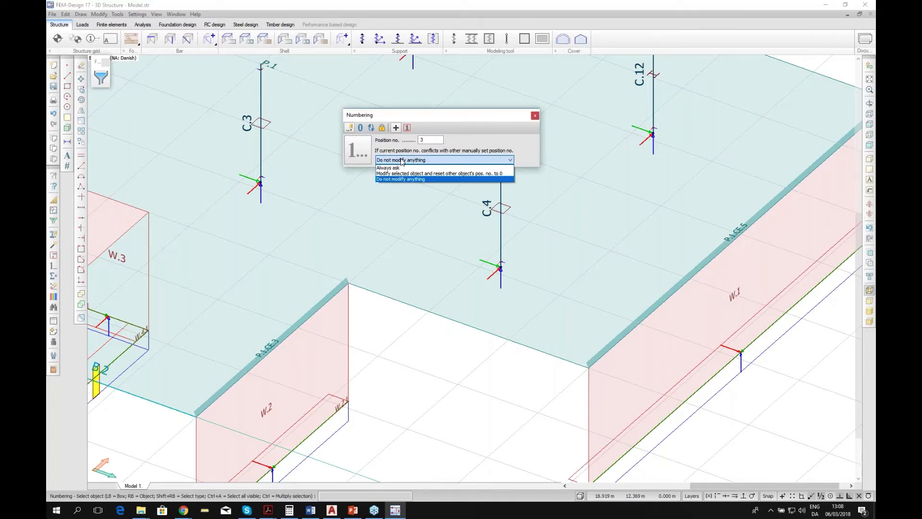
{"action": "left_click", "coordinate": [399, 168]}
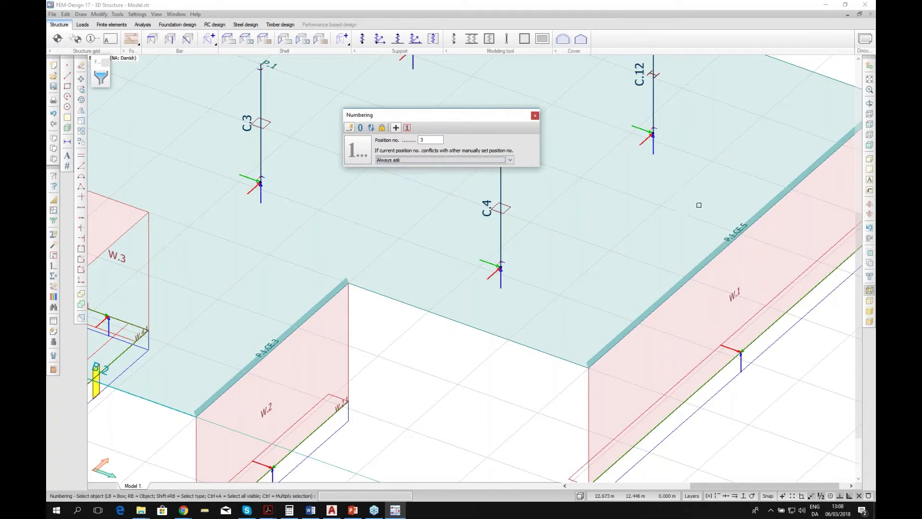
{"action": "left_click", "coordinate": [737, 235]}
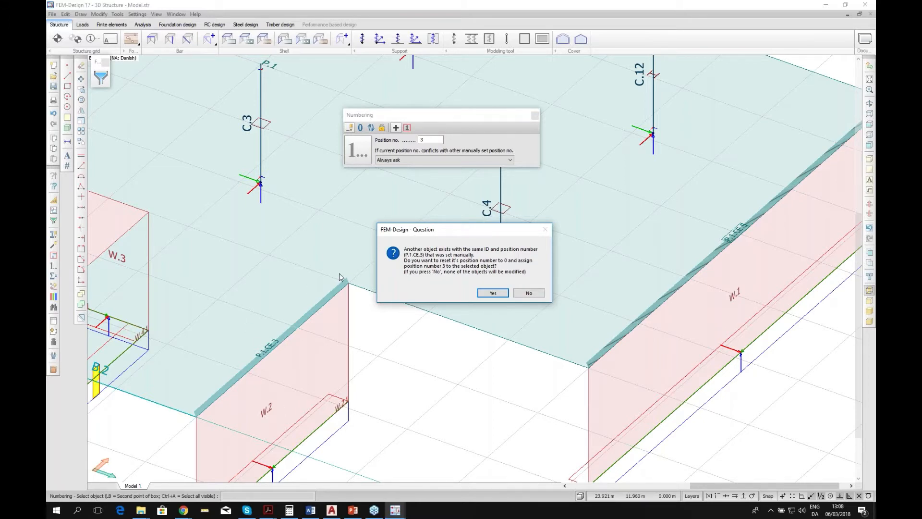
{"action": "left_click", "coordinate": [493, 293]}
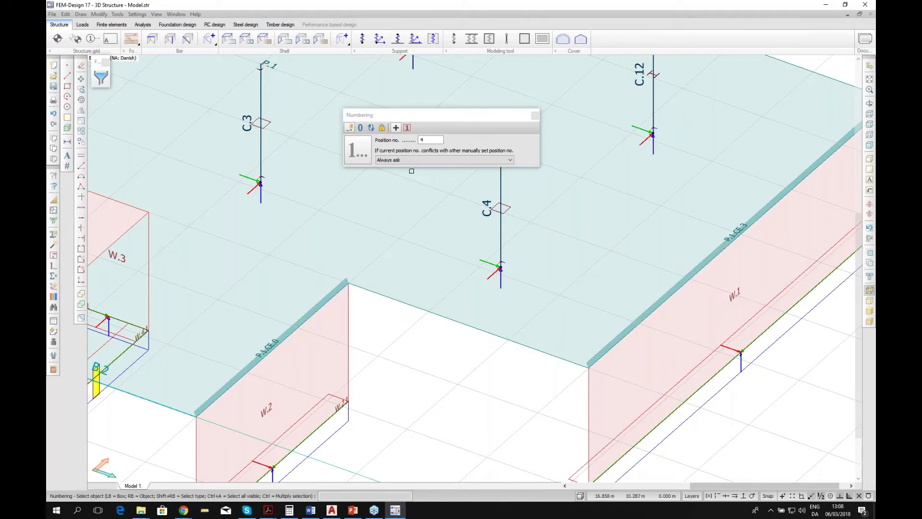
- Highlight the objects with manually set position numbers and look them over across the whole model
{"action": "left_click_drag", "start_coordinate": [453, 115], "coordinate": [468, 110]}
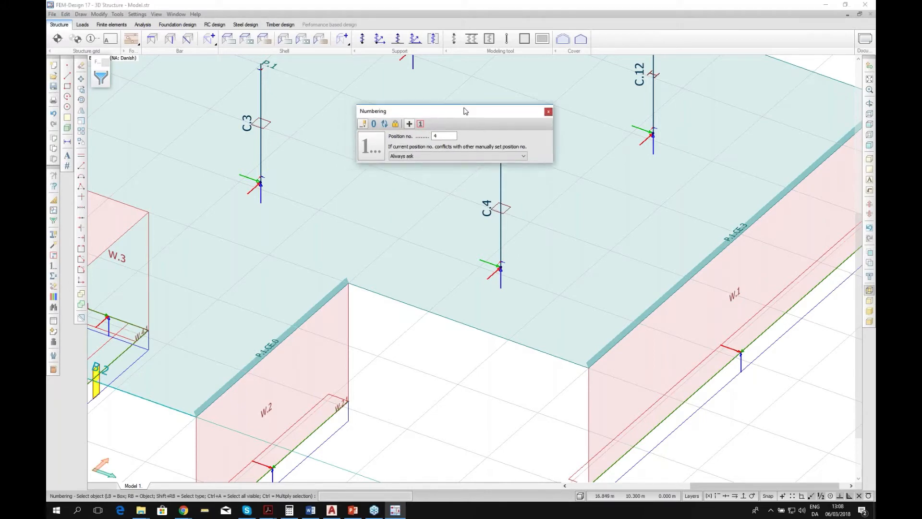
{"action": "scroll", "coordinate": [635, 371], "scroll_direction": "down", "scroll_amount": 3}
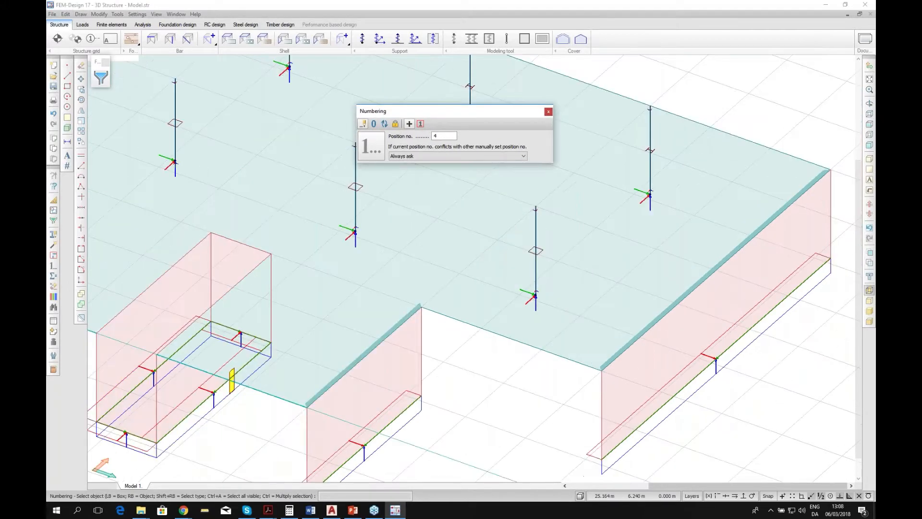
{"action": "middle_click_drag", "start_coordinate": [456, 326], "coordinate": [596, 351]}
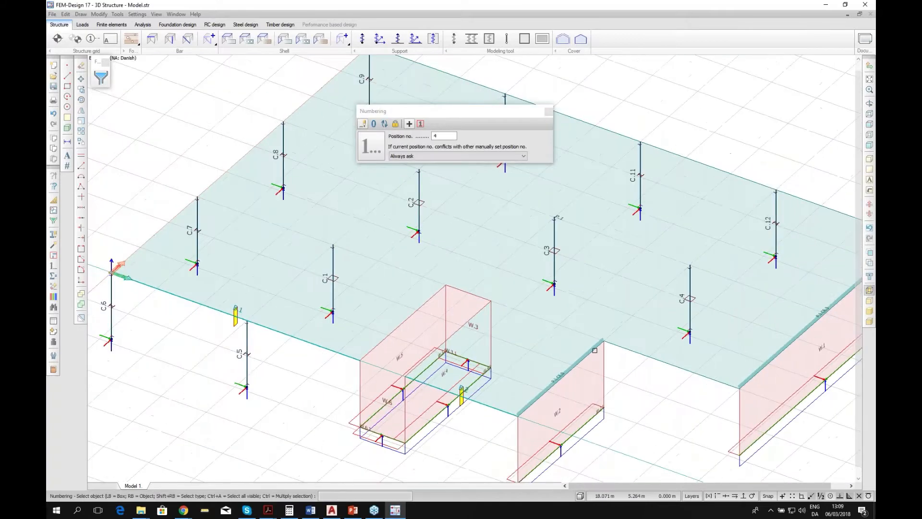
{"action": "scroll", "coordinate": [464, 227], "scroll_direction": "down", "scroll_amount": 3}
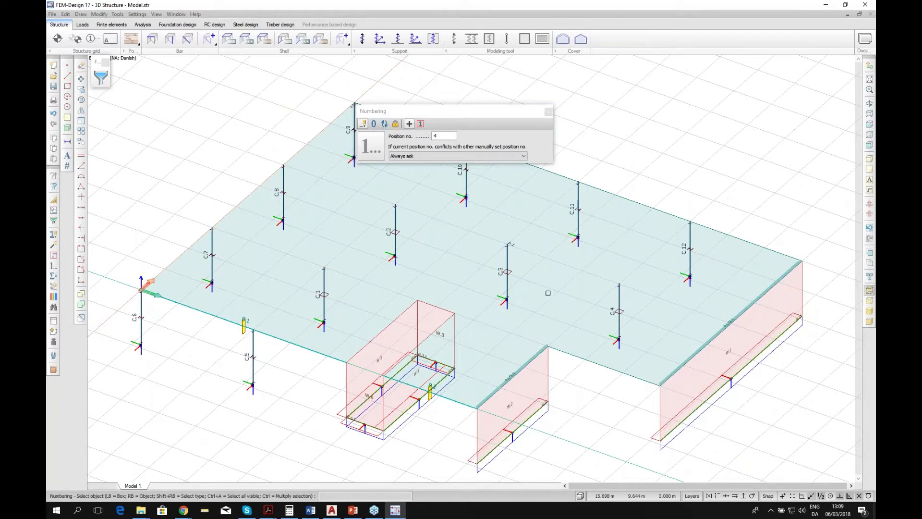
{"action": "middle_click_drag", "start_coordinate": [548, 344], "coordinate": [560, 326]}
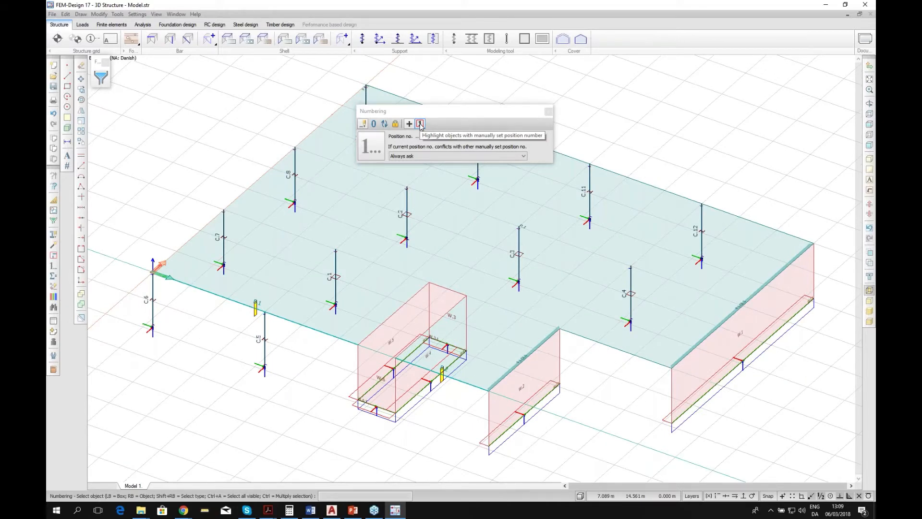
{"action": "left_click", "coordinate": [420, 124]}
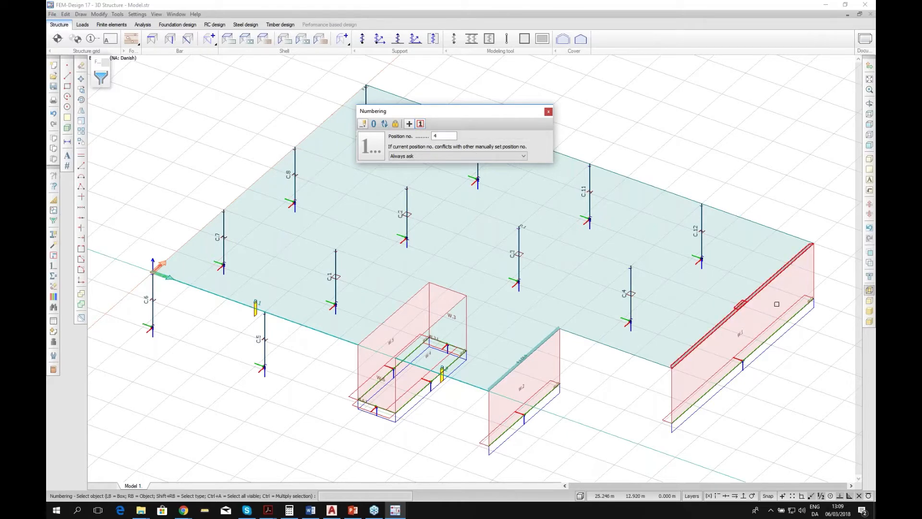
{"action": "scroll", "coordinate": [777, 304], "scroll_direction": "down", "scroll_amount": 1}
{"action": "scroll", "coordinate": [777, 304], "scroll_direction": "up", "scroll_amount": 3}
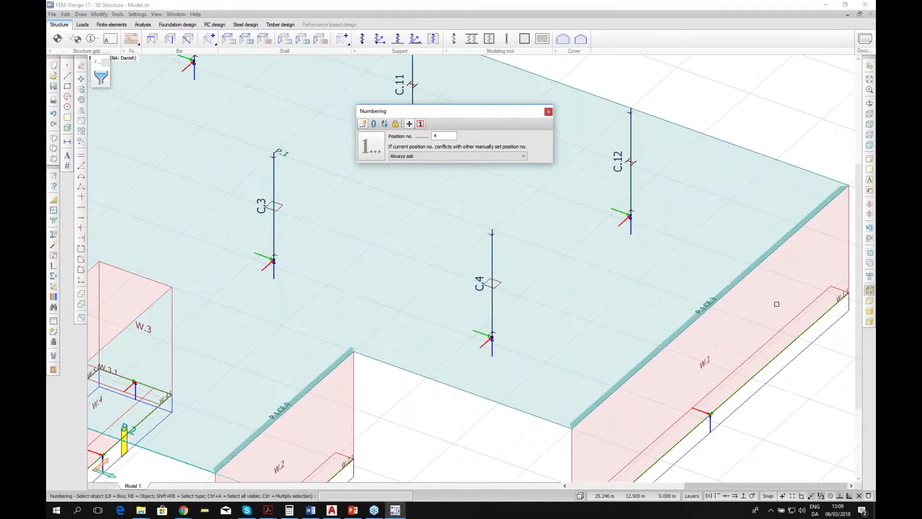
{"action": "scroll", "coordinate": [776, 304], "scroll_direction": "down", "scroll_amount": 3}
{"action": "mouse_move", "coordinate": [432, 262]}
{"action": "middle_mouse_down"}
{"action": "mouse_move", "coordinate": [474, 273]}
{"action": "mouse_move", "coordinate": [430, 254]}
{"action": "middle_mouse_up"}
{"action": "scroll", "coordinate": [474, 273], "scroll_direction": "down", "scroll_amount": 1}
{"action": "left_click_drag", "start_coordinate": [396, 112], "coordinate": [619, 89]}
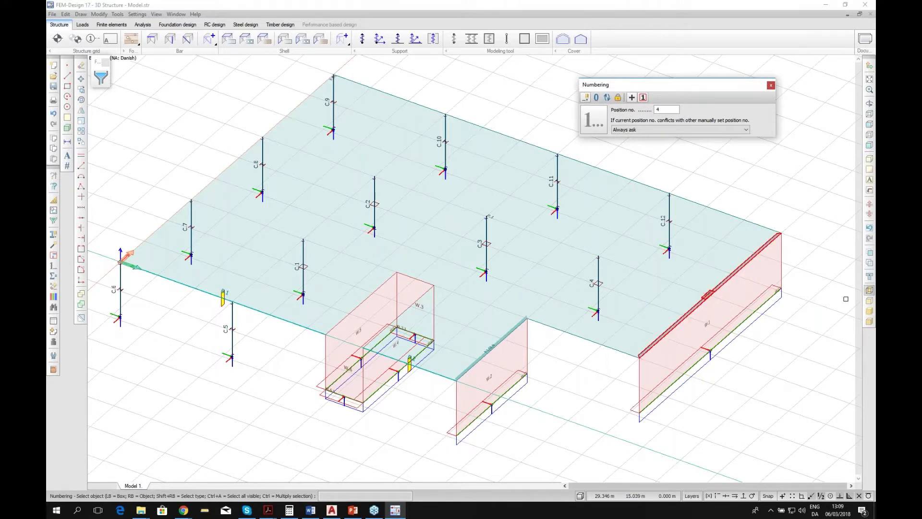
{"action": "left_click", "coordinate": [869, 311]}
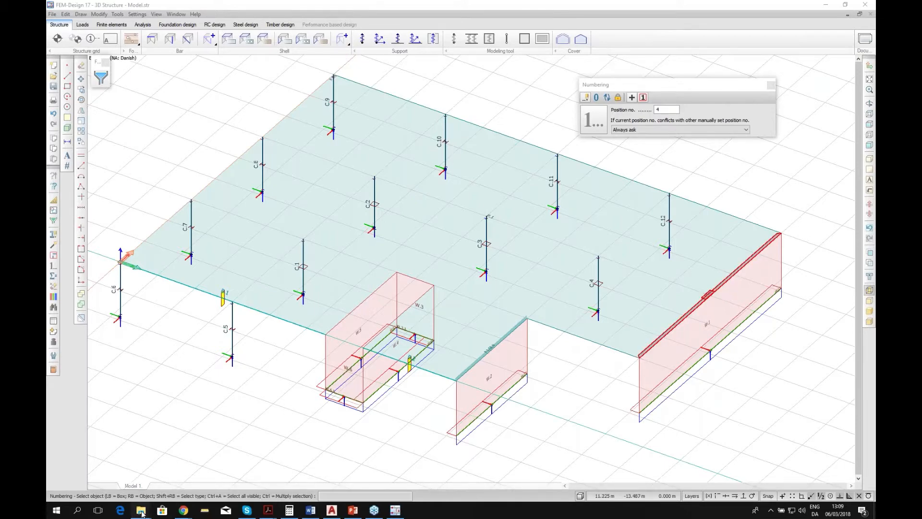
- Load the Model file from the folder "3. Poperties in quick menu" in File Explorer into FEM-Design without saving the current drawing
{"action": "mouse_move", "coordinate": [141, 510]}
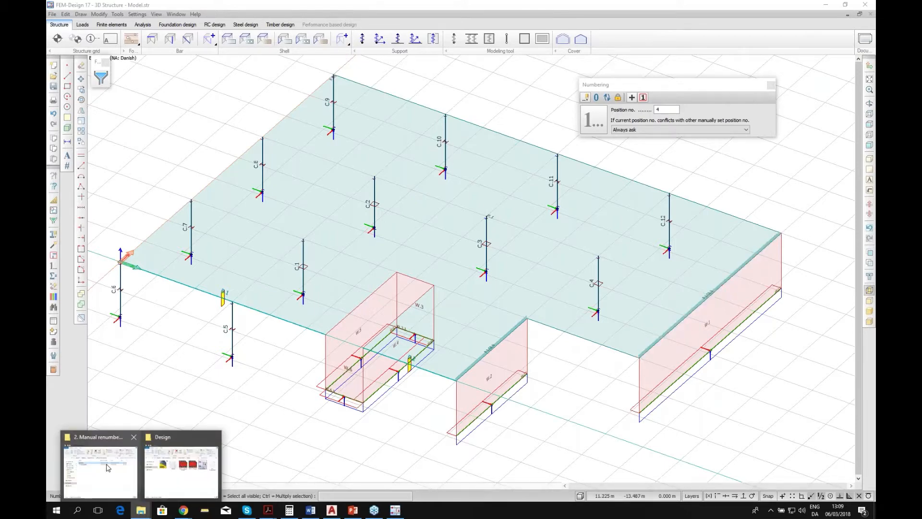
{"action": "left_click", "coordinate": [107, 467]}
{"action": "left_click", "coordinate": [609, 173]}
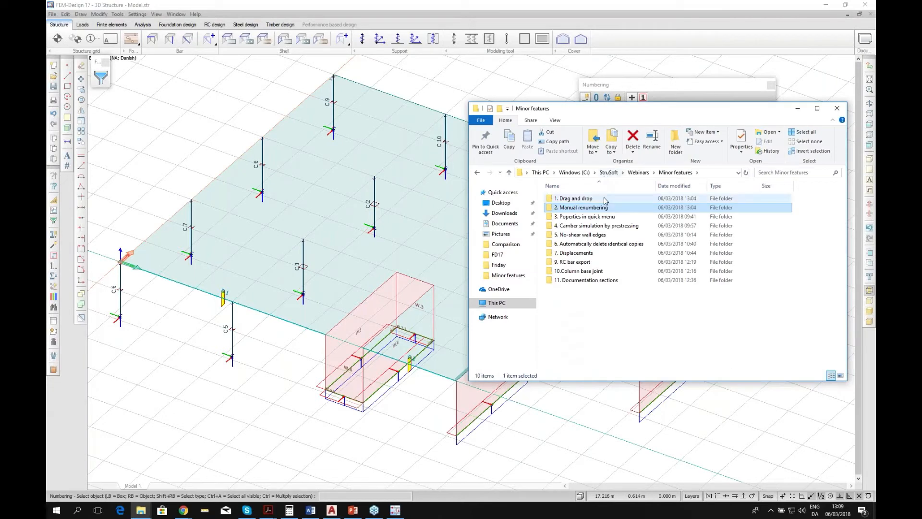
{"action": "double_click", "coordinate": [592, 217]}
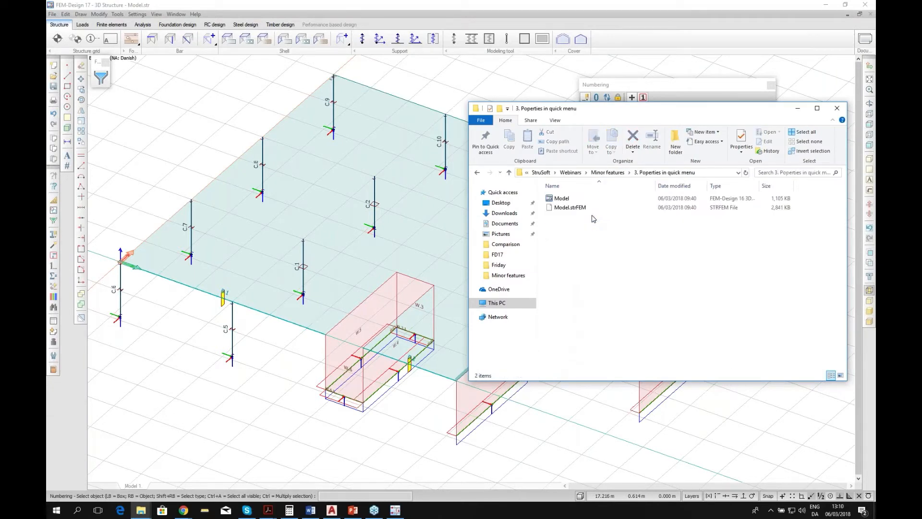
{"action": "left_click_drag", "start_coordinate": [563, 199], "coordinate": [427, 206]}
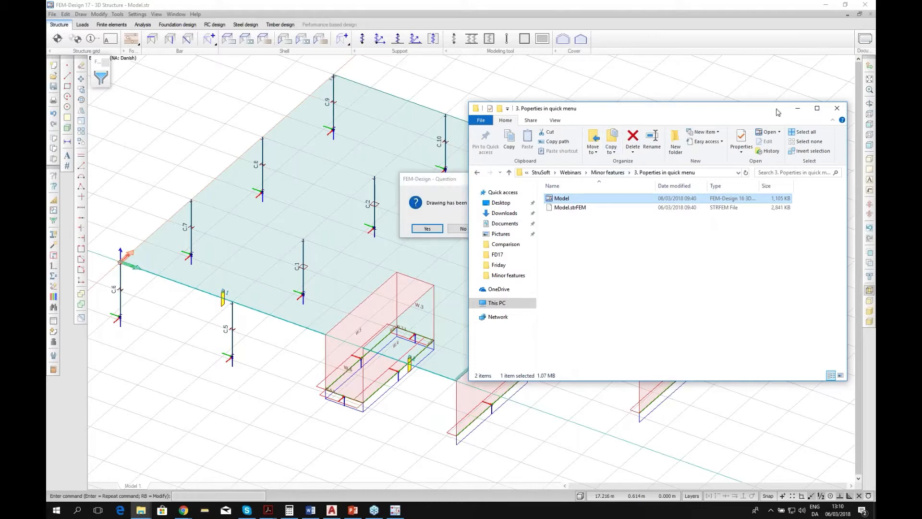
{"action": "left_click", "coordinate": [794, 112]}
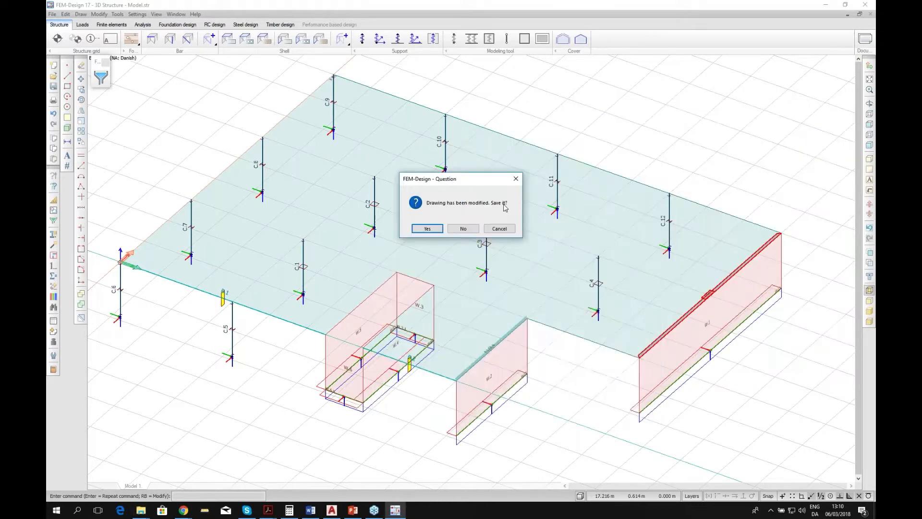
{"action": "left_click", "coordinate": [460, 230]}
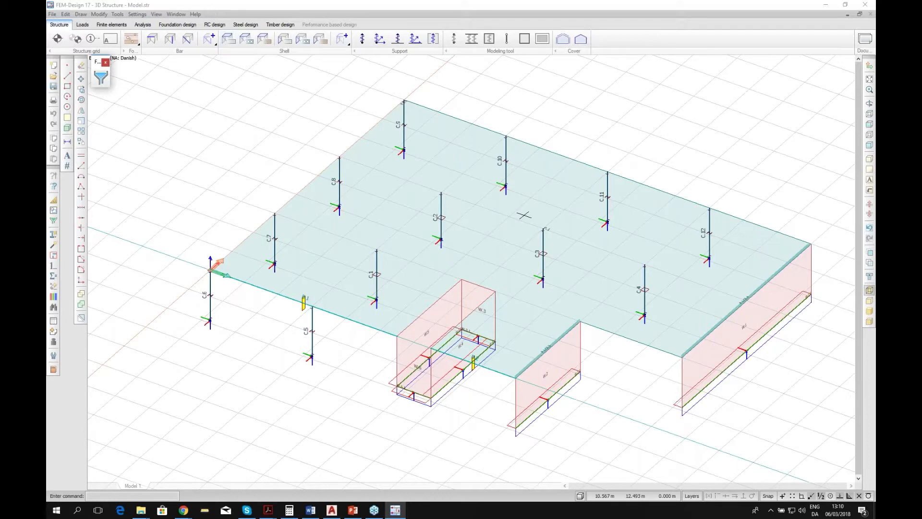
- Query the concrete plate's properties through the Plane plate tool, view its general and material data, and cancel without changes
{"action": "middle_click_drag", "start_coordinate": [523, 215], "coordinate": [484, 214]}
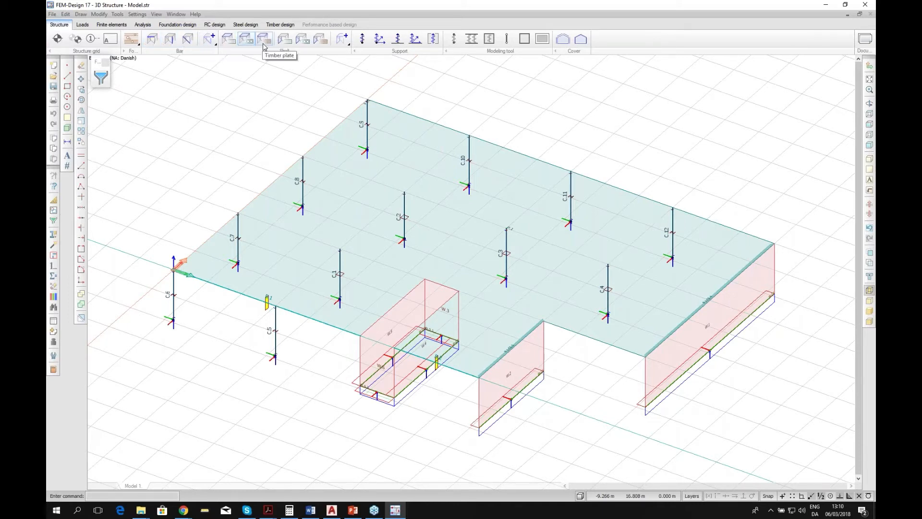
{"action": "left_click", "coordinate": [229, 38]}
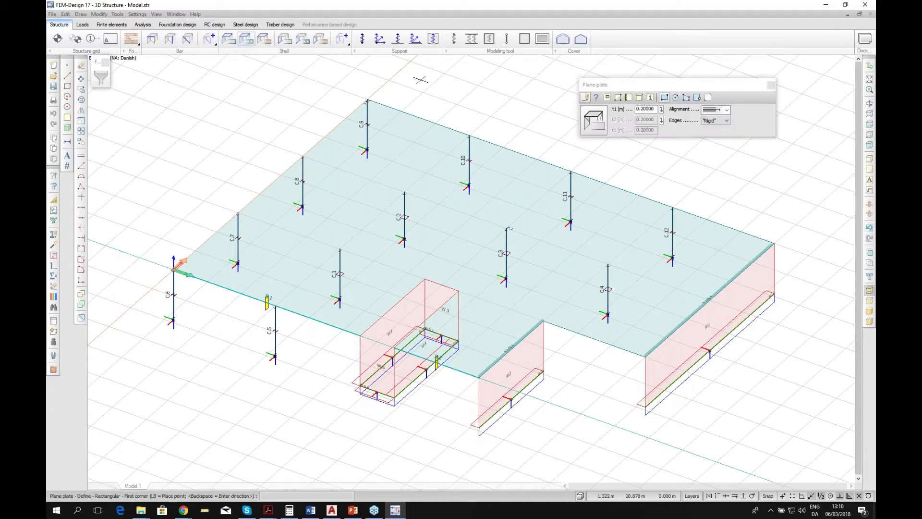
{"action": "left_click", "coordinate": [596, 98]}
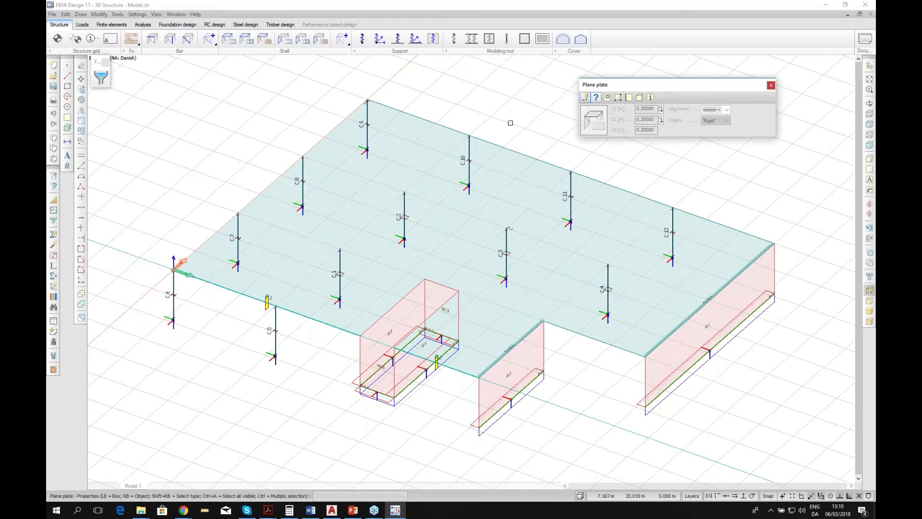
{"action": "left_click", "coordinate": [359, 194]}
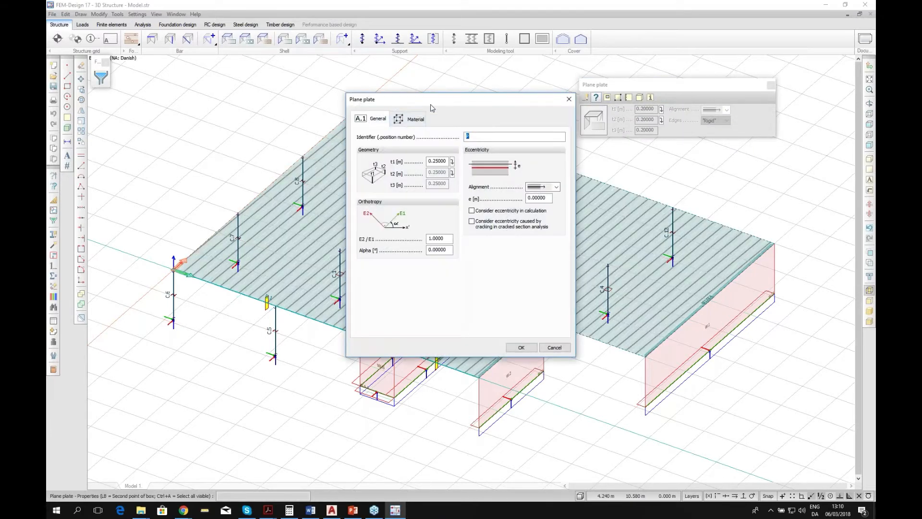
{"action": "left_click", "coordinate": [455, 126]}
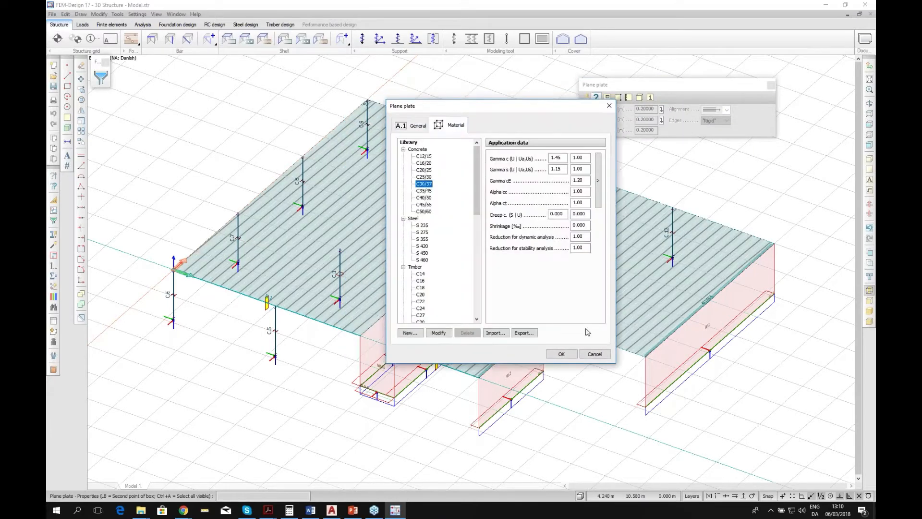
{"action": "left_click", "coordinate": [594, 354]}
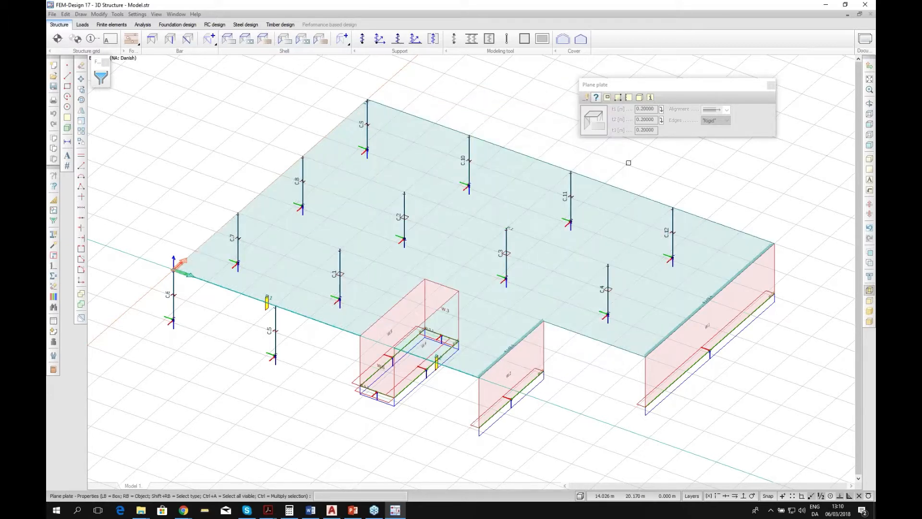
{"action": "left_click_drag", "start_coordinate": [641, 85], "coordinate": [658, 80]}
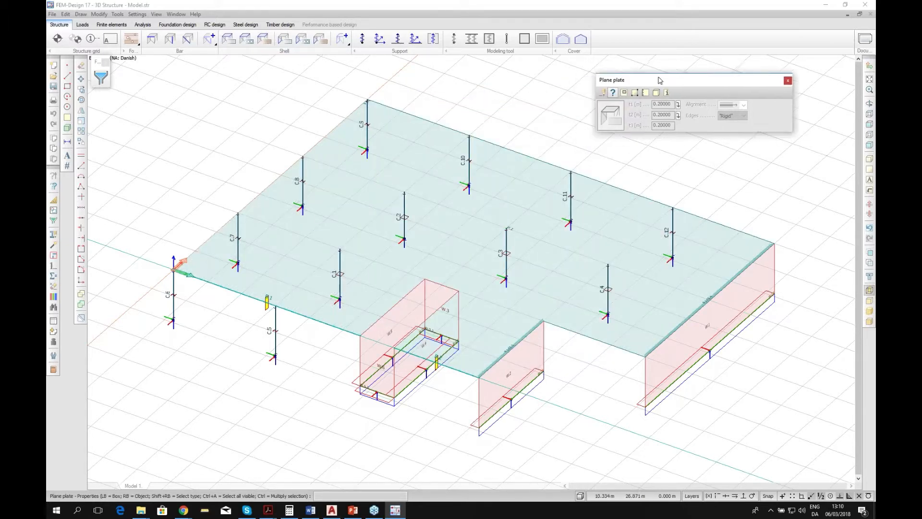
{"action": "key", "text": "Escape"}
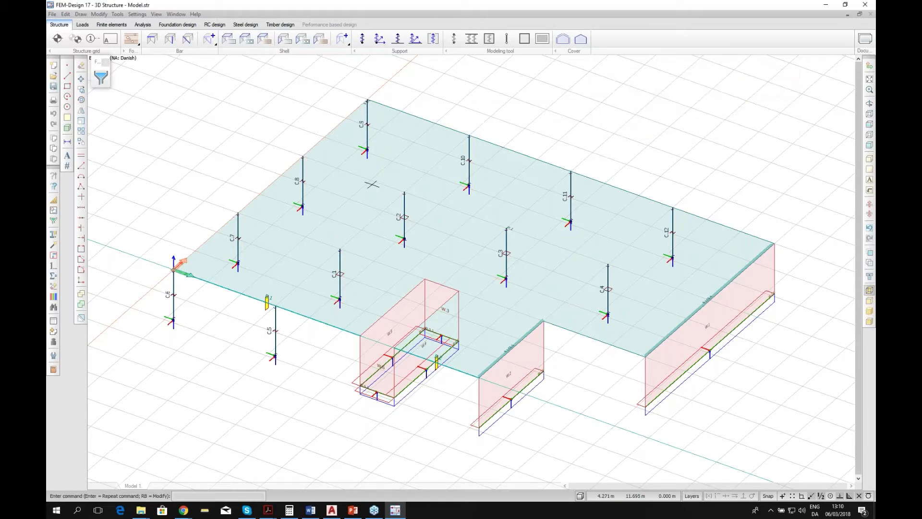
- Open the concrete plate's properties from its quick menu, review the material and general data, and cancel without changes
{"action": "right_click", "coordinate": [372, 184]}
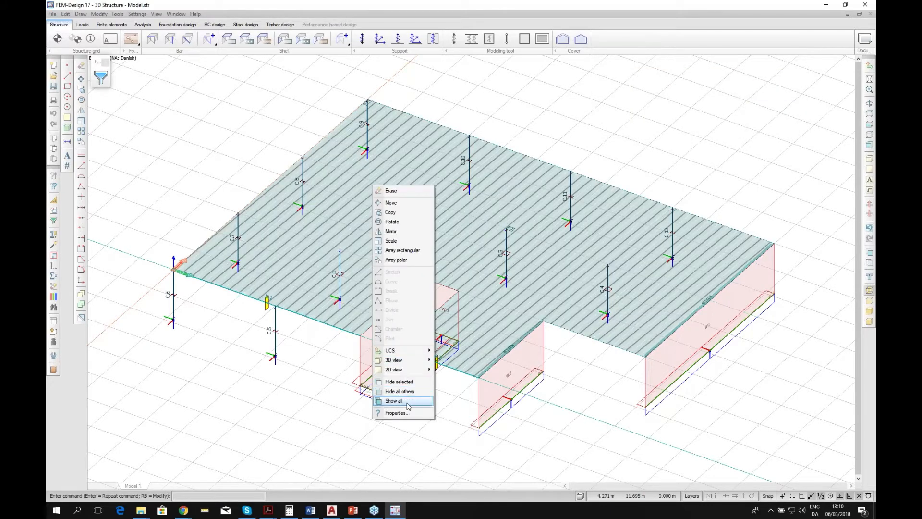
{"action": "left_click", "coordinate": [398, 414]}
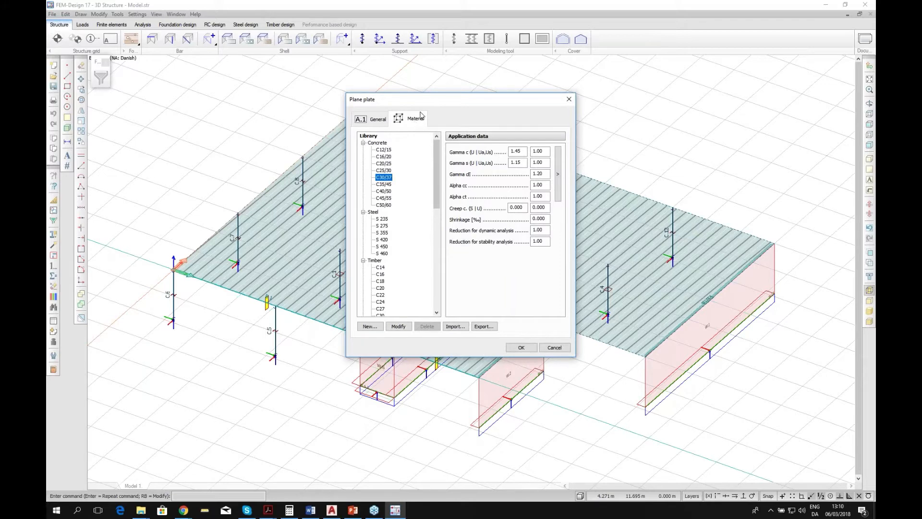
{"action": "left_click", "coordinate": [377, 119]}
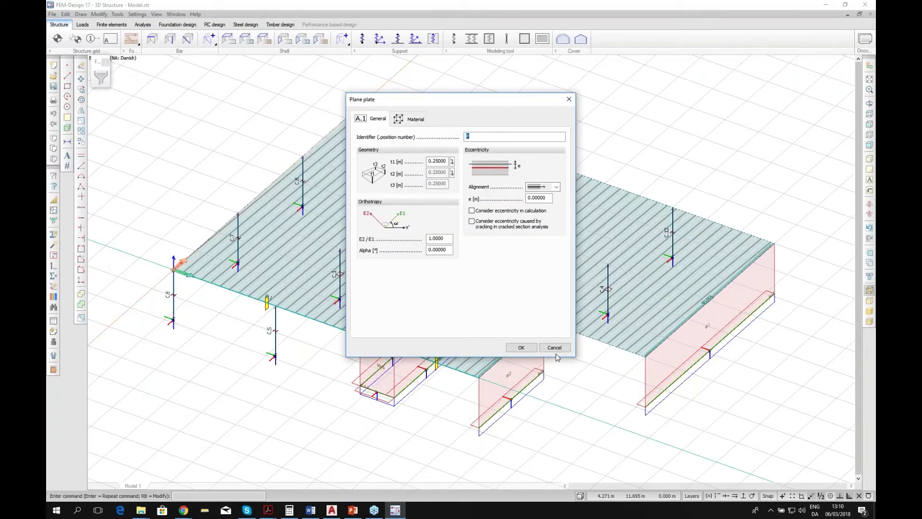
{"action": "left_click", "coordinate": [555, 349]}
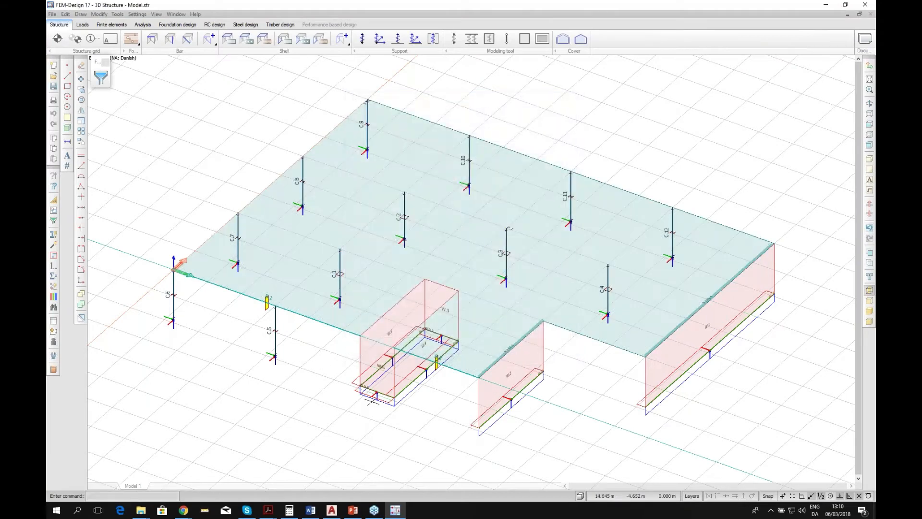
- Open the properties of the line support group below wall W.6 from its quick menu, view its data, and cancel
{"action": "scroll", "coordinate": [372, 400], "scroll_direction": "up", "scroll_amount": 5}
{"action": "right_click", "coordinate": [387, 391]}
{"action": "left_click", "coordinate": [409, 384]}
{"action": "left_click", "coordinate": [407, 119]}
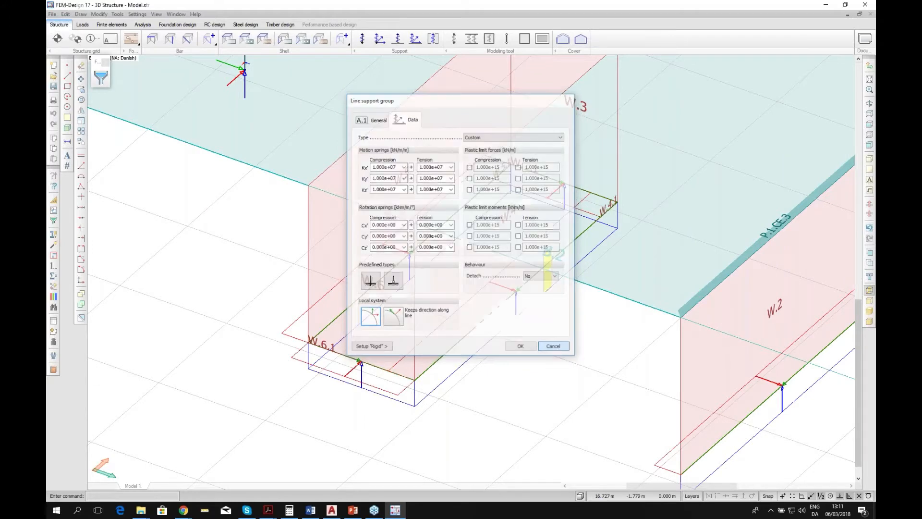
{"action": "left_click", "coordinate": [554, 347]}
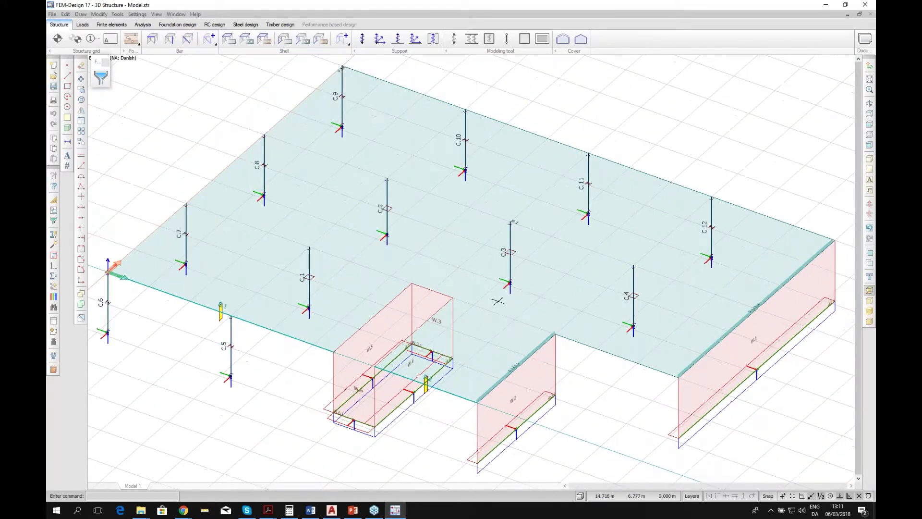
- Show the loads of the Live load case and set the plate's surface load to 5 kN/m² through its quick menu properties
{"action": "scroll", "coordinate": [498, 301], "scroll_direction": "down", "scroll_amount": 1}
{"action": "middle_click_drag", "start_coordinate": [548, 297], "coordinate": [531, 293]}
{"action": "mouse_move", "coordinate": [347, 175]}
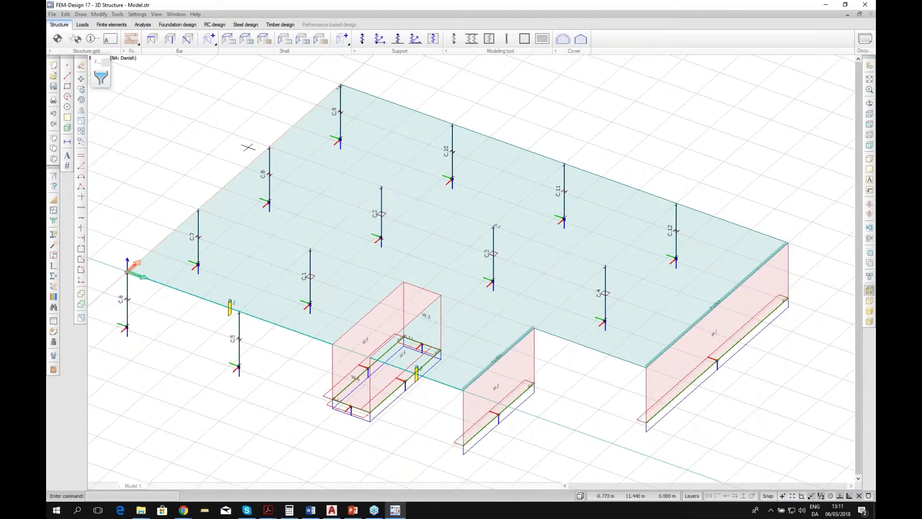
{"action": "left_click", "coordinate": [82, 24]}
{"action": "left_click", "coordinate": [112, 38]}
{"action": "left_click", "coordinate": [99, 54]}
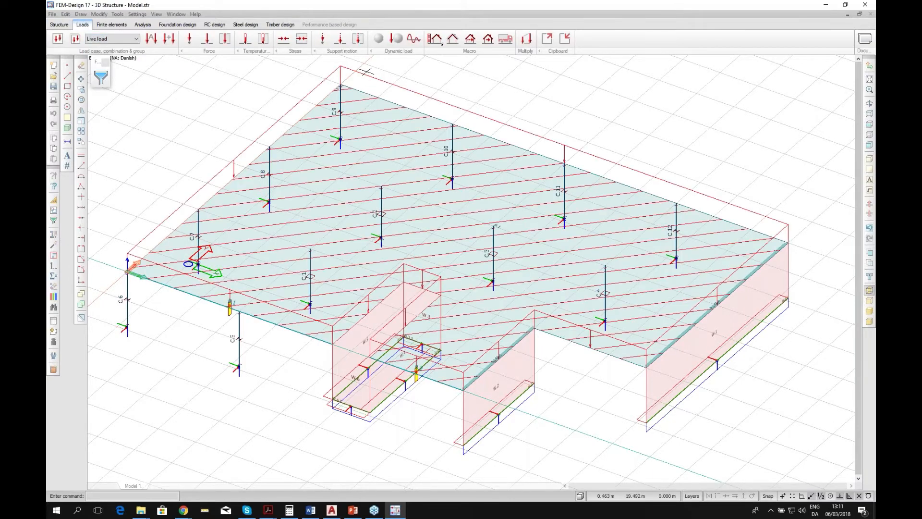
{"action": "right_click", "coordinate": [366, 74]}
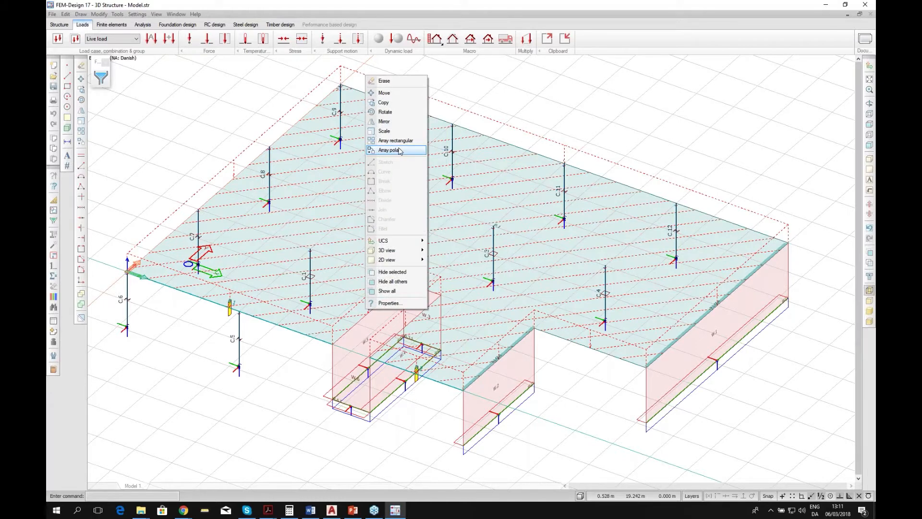
{"action": "left_click", "coordinate": [409, 303]}
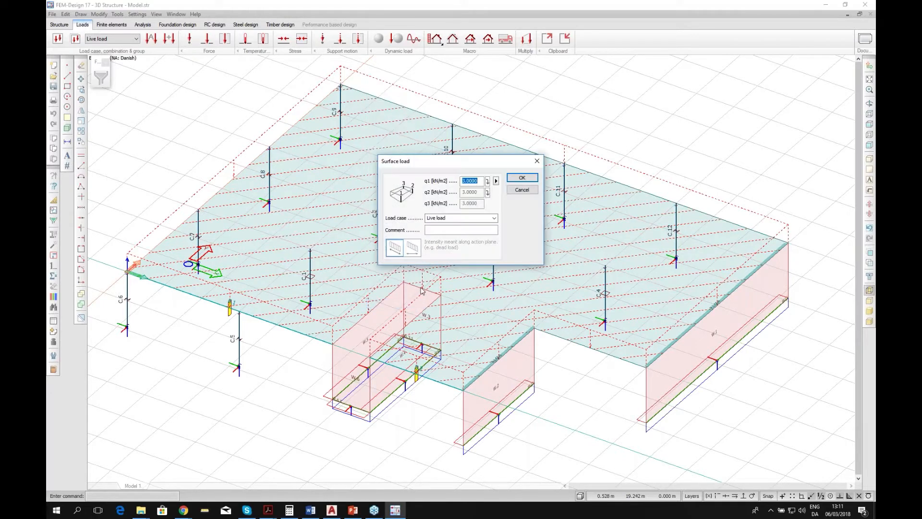
{"action": "type", "text": "5"}
{"action": "left_click", "coordinate": [523, 177]}
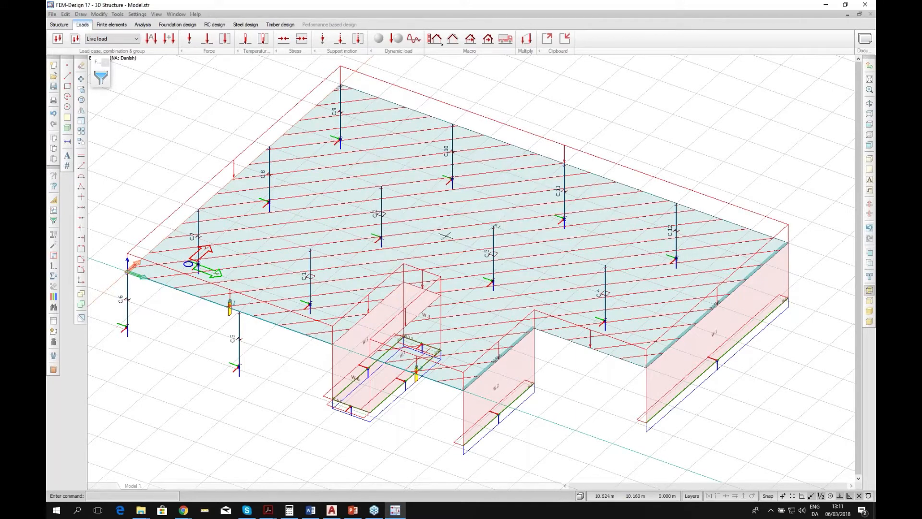
{"action": "scroll", "coordinate": [444, 242], "scroll_direction": "down", "scroll_amount": 2}
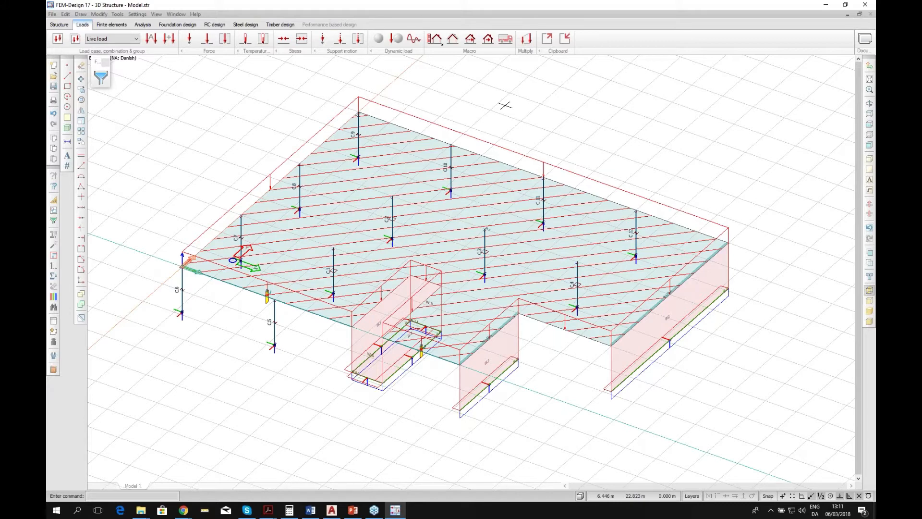
- Find the folder "4. Camber simulation by prestressing" under Minor features in File Explorer, and return to the structure model in FEM-Design
{"action": "left_click", "coordinate": [141, 513]}
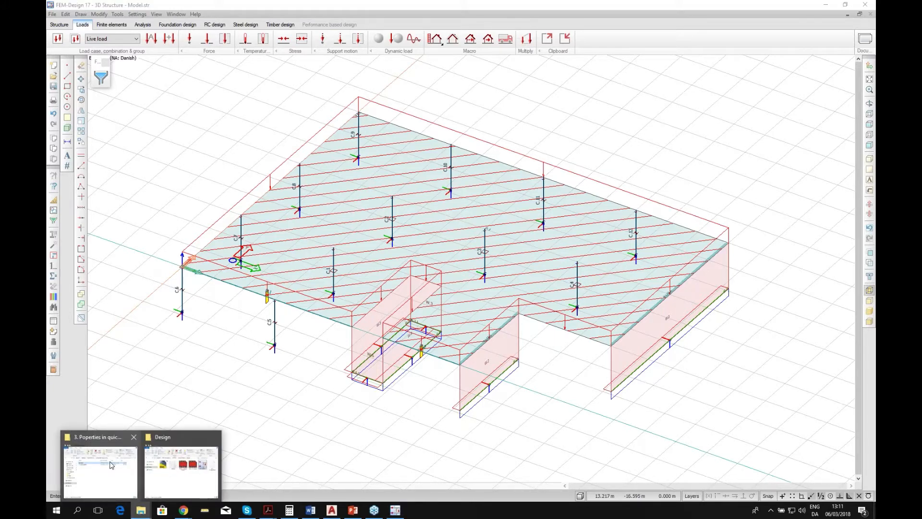
{"action": "left_click", "coordinate": [110, 465]}
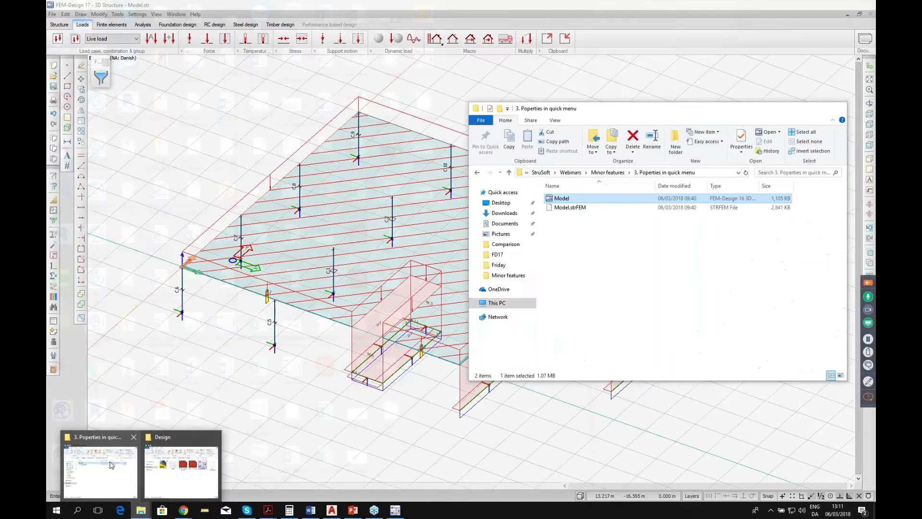
{"action": "left_click", "coordinate": [609, 172]}
{"action": "left_click", "coordinate": [603, 227]}
{"action": "left_click_drag", "start_coordinate": [628, 225], "coordinate": [582, 226]}
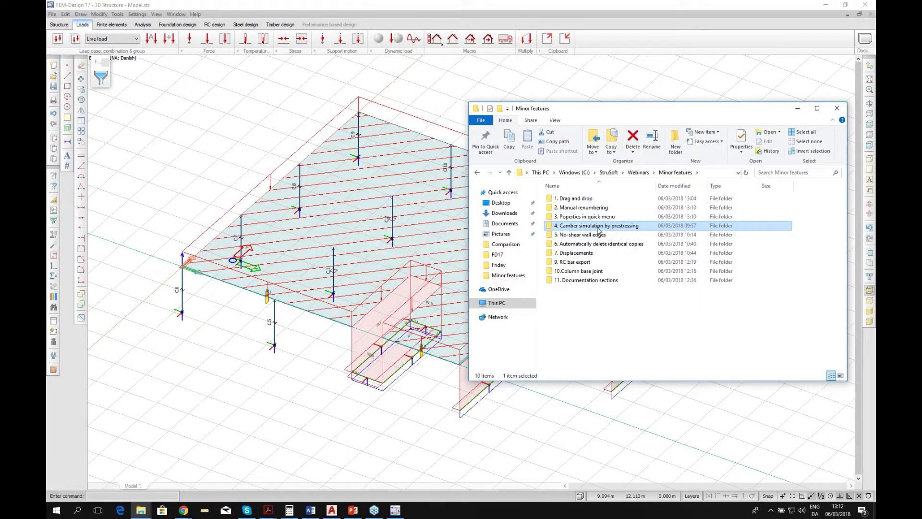
{"action": "left_click", "coordinate": [80, 10]}
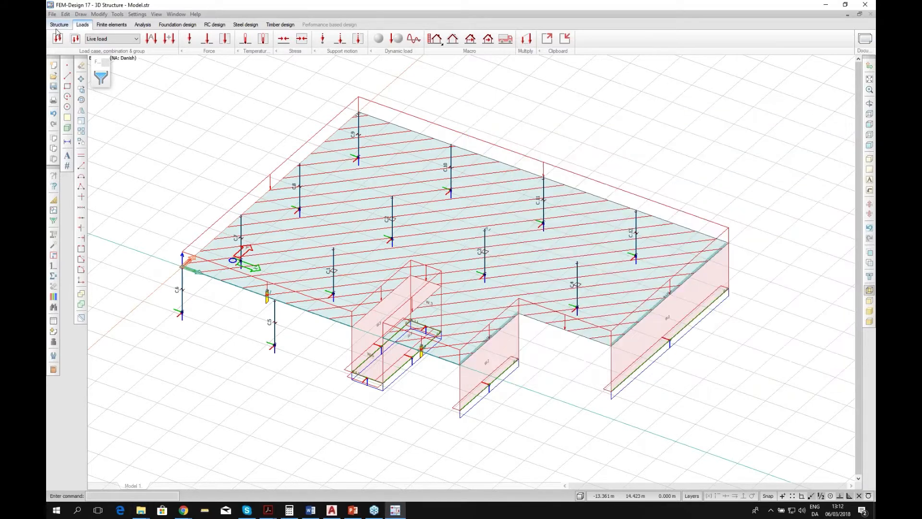
{"action": "left_click", "coordinate": [58, 24]}
- Switch to File Explorer, move its window up, and open the folder "4. Camber simulation by prestressing"
{"action": "mouse_move", "coordinate": [141, 510]}
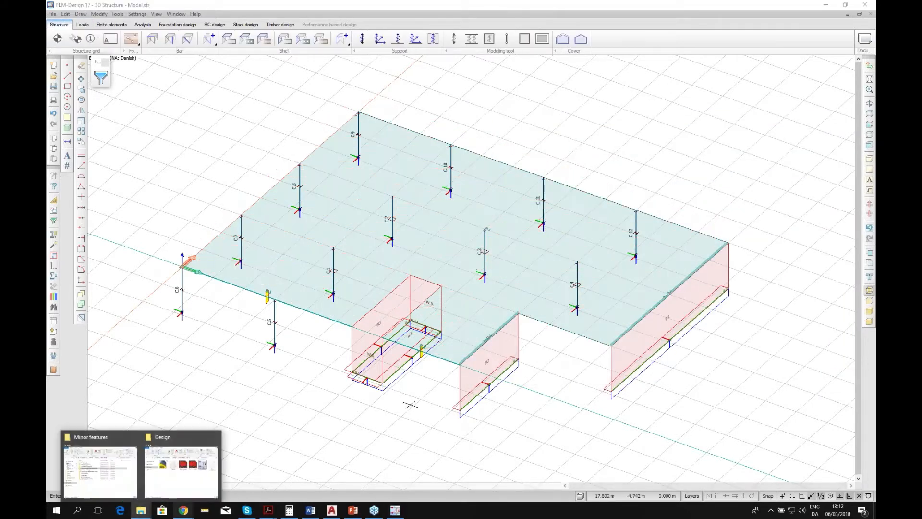
{"action": "left_click", "coordinate": [83, 474]}
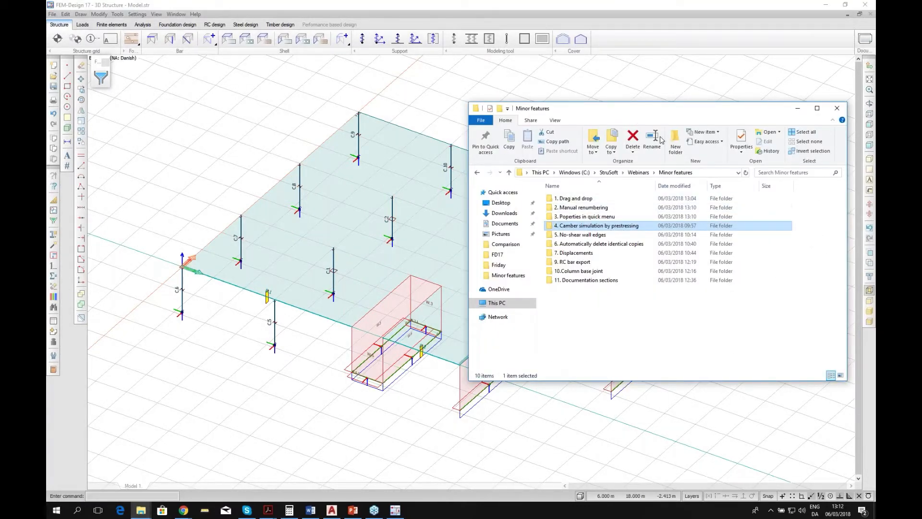
{"action": "left_click_drag", "start_coordinate": [639, 112], "coordinate": [647, 44]}
{"action": "double_click", "coordinate": [597, 163]}
- Try to open the Model file directly from File Explorer, and close the FEM-Design 16 window that starts
{"action": "left_click", "coordinate": [573, 136]}
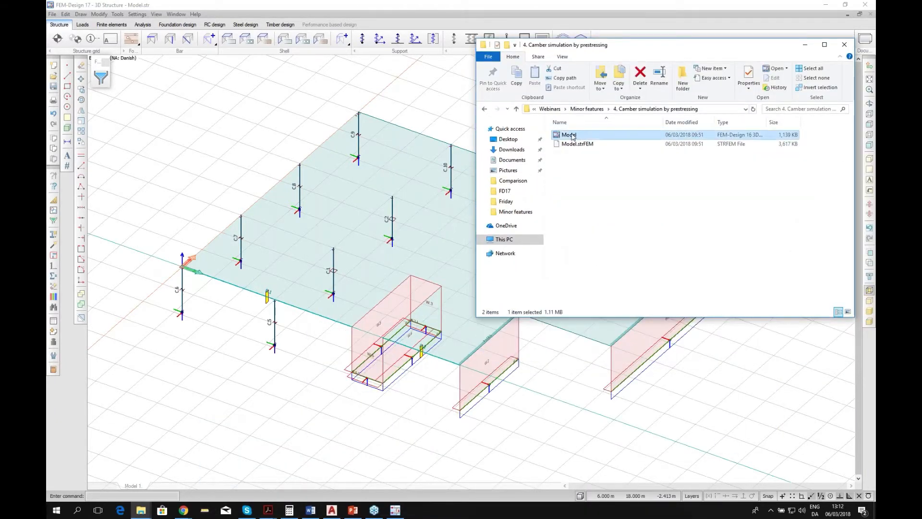
{"action": "key", "text": "Return"}
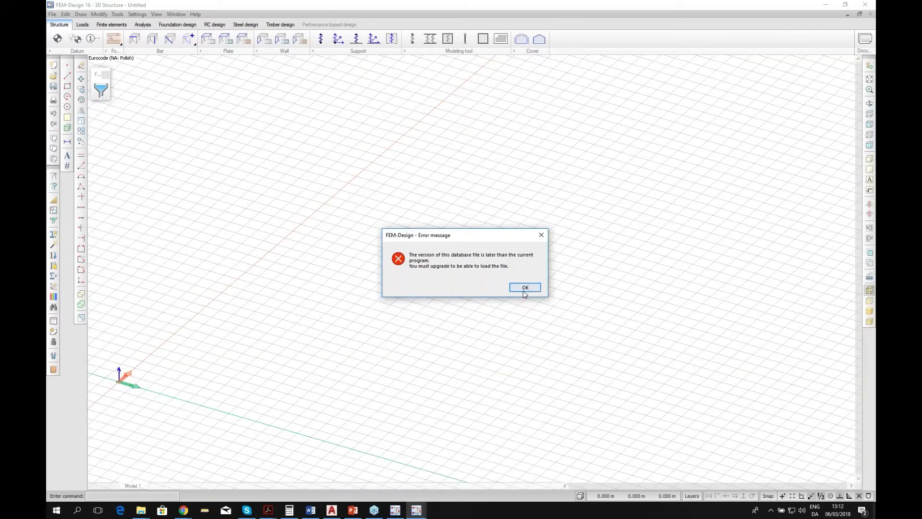
{"action": "left_click", "coordinate": [524, 289]}
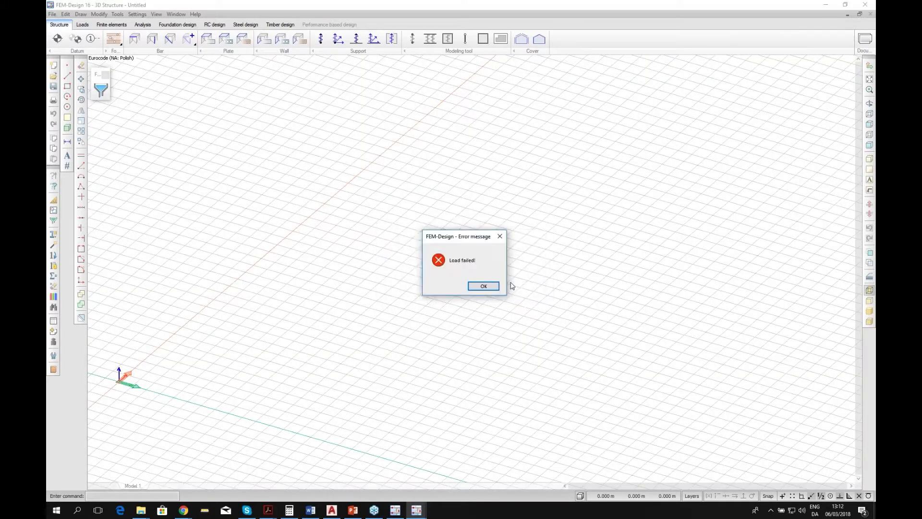
{"action": "left_click", "coordinate": [483, 286]}
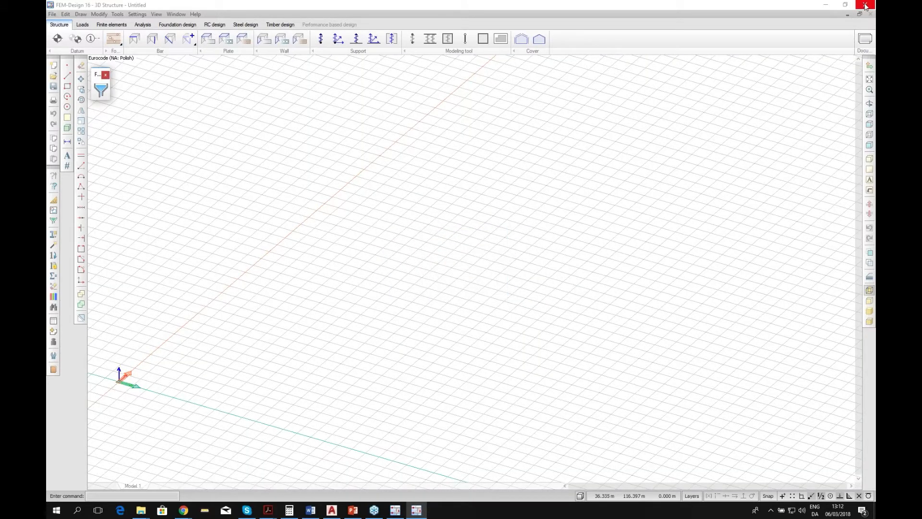
{"action": "left_click", "coordinate": [864, 5]}
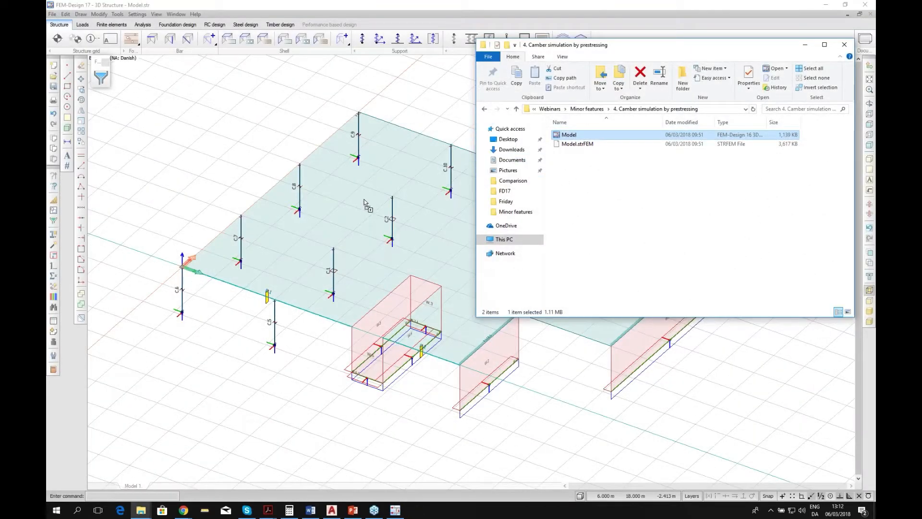
- Load the Model file from the camber simulation folder into the running FEM-Design 17 without saving the current drawing
{"action": "left_click", "coordinate": [804, 44]}
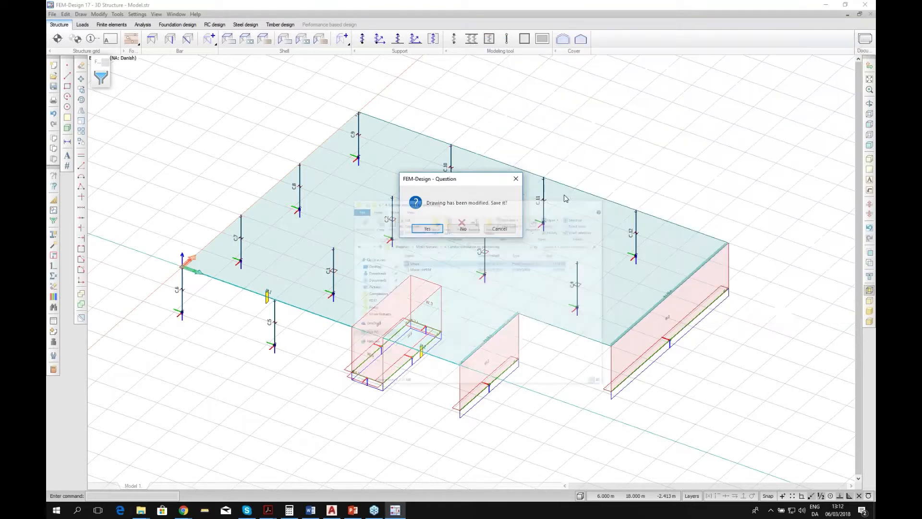
{"action": "left_click", "coordinate": [463, 228]}
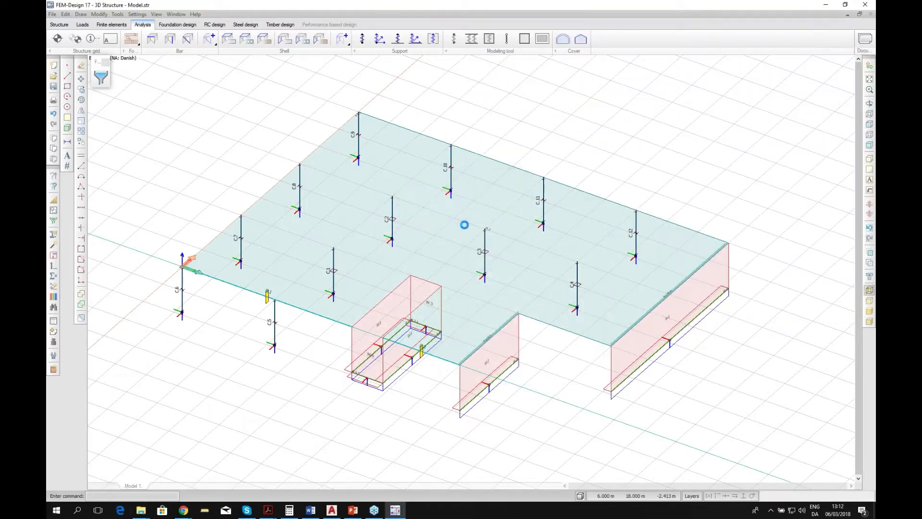
{"action": "middle_click_drag", "start_coordinate": [461, 224], "coordinate": [513, 276]}
- Check the Camber sim. display mode for beams, columns and trusses in the structure's colour schema
{"action": "left_click", "coordinate": [58, 25]}
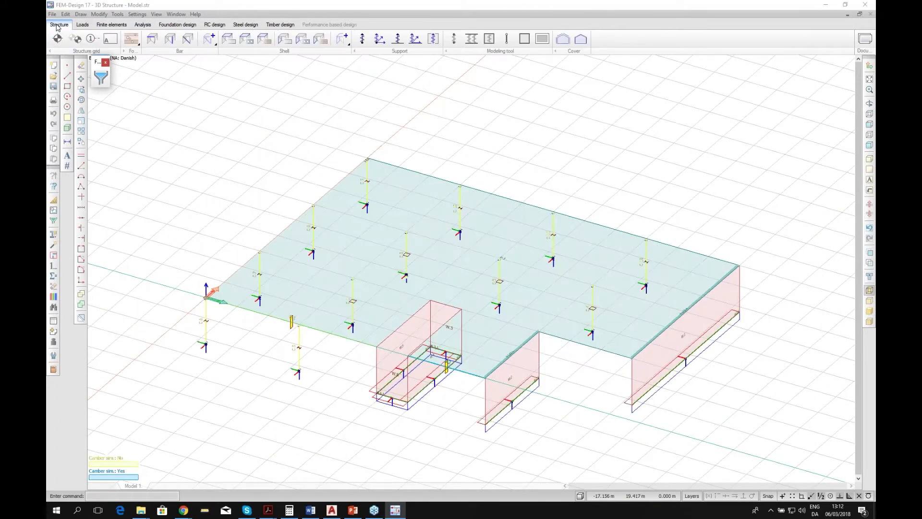
{"action": "left_click", "coordinate": [53, 297]}
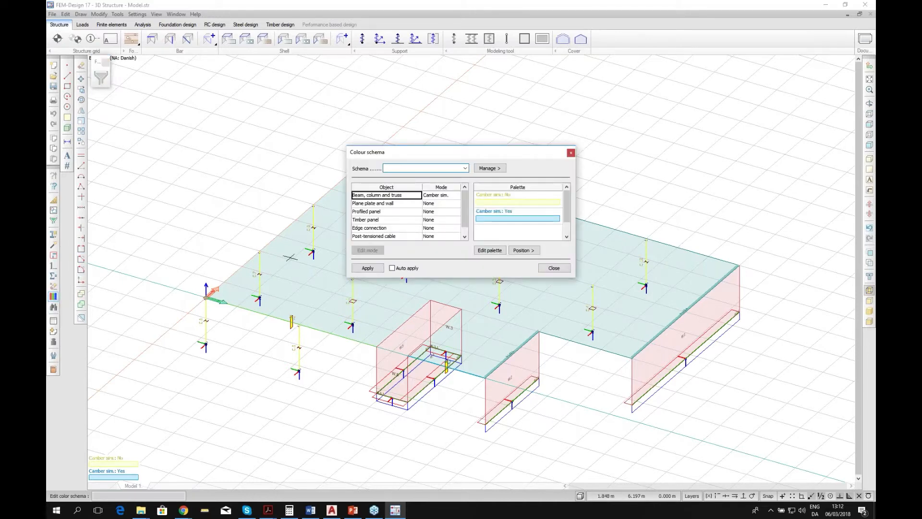
{"action": "left_click", "coordinate": [442, 197]}
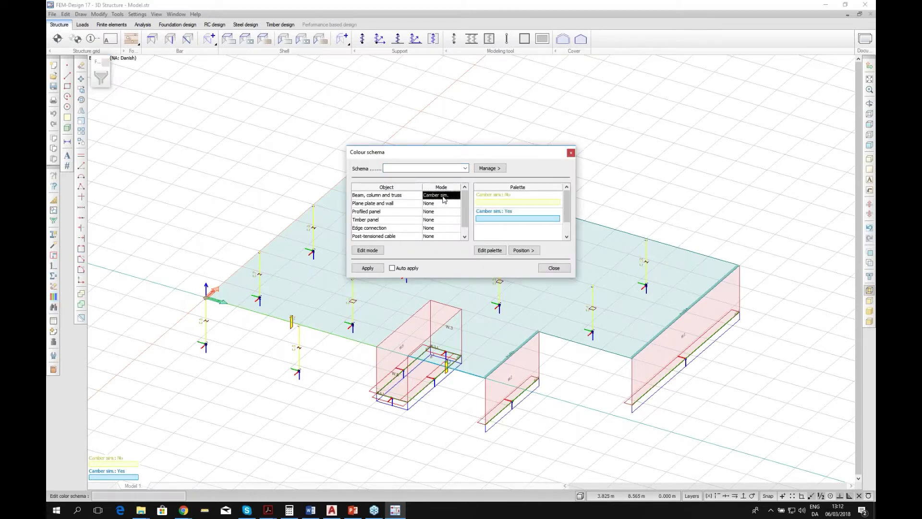
{"action": "left_click", "coordinate": [554, 267]}
- Examine the camber simulation colouring of the columns and edge beams around the slab
{"action": "scroll", "coordinate": [530, 314], "scroll_direction": "up", "scroll_amount": 2}
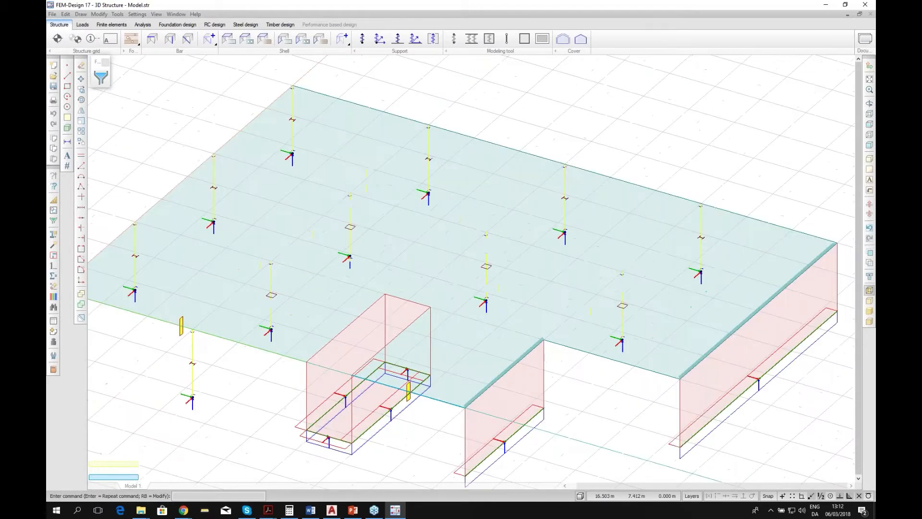
{"action": "scroll", "coordinate": [528, 317], "scroll_direction": "down", "scroll_amount": 3}
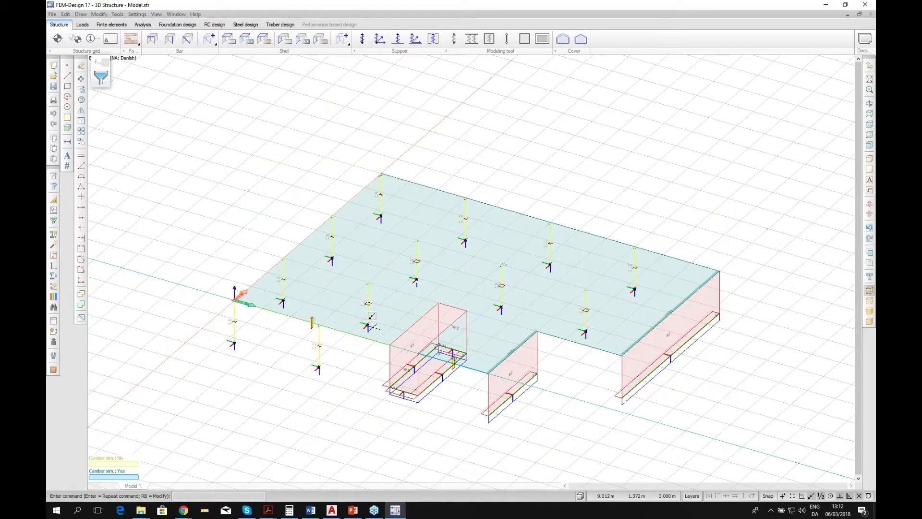
{"action": "scroll", "coordinate": [371, 326], "scroll_direction": "up", "scroll_amount": 2}
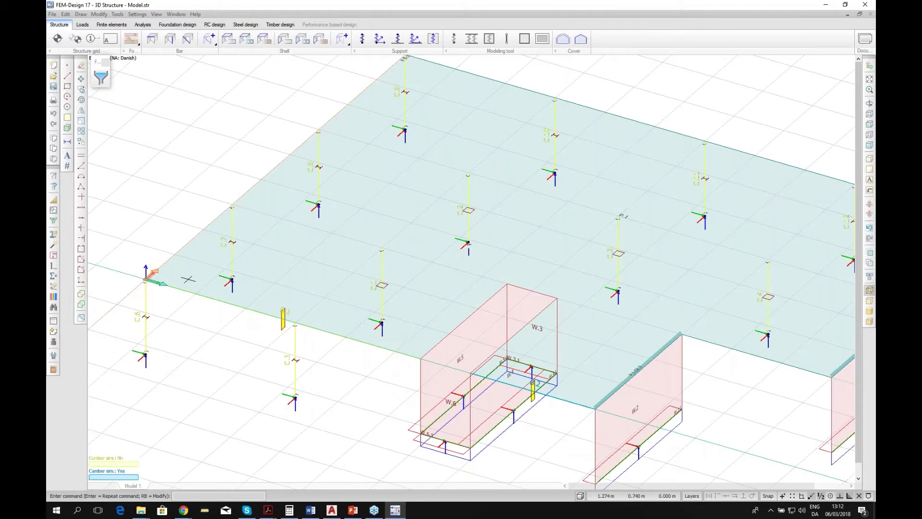
{"action": "scroll", "coordinate": [204, 298], "scroll_direction": "down", "scroll_amount": 1}
{"action": "scroll", "coordinate": [204, 297], "scroll_direction": "up", "scroll_amount": 3}
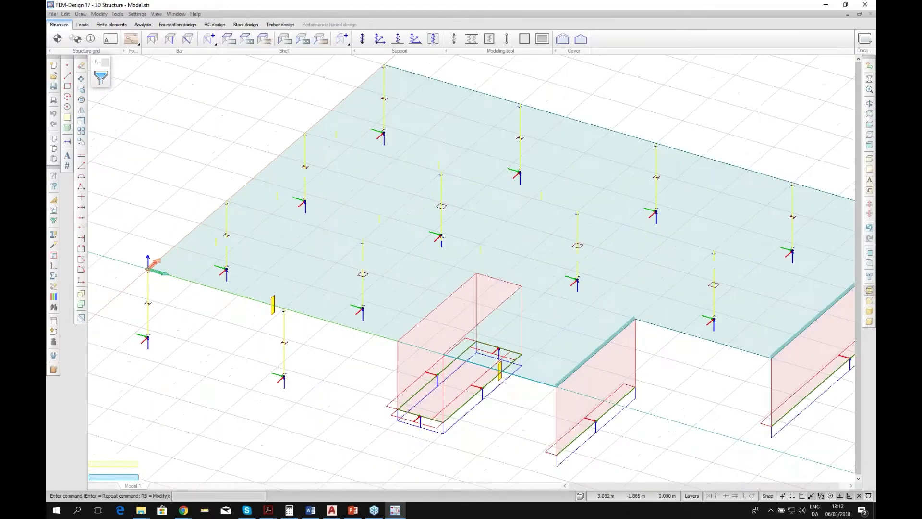
{"action": "scroll", "coordinate": [204, 298], "scroll_direction": "up", "scroll_amount": 3}
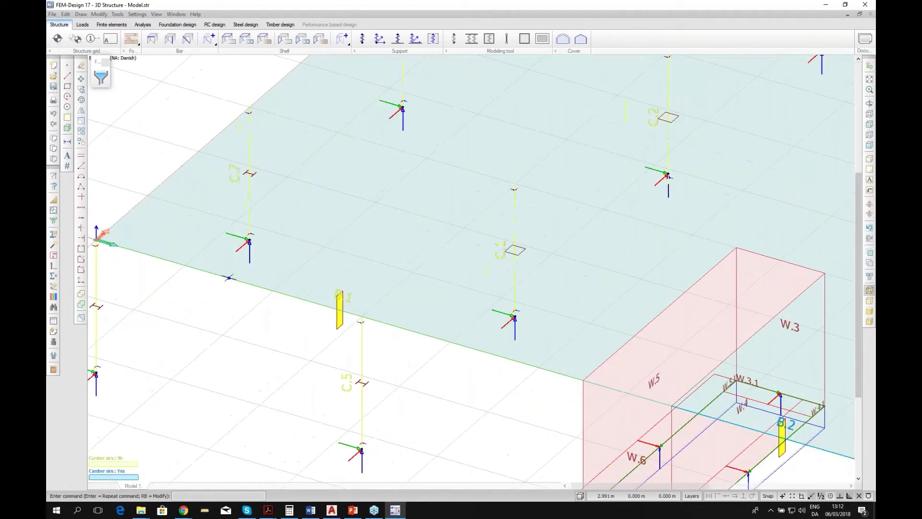
{"action": "scroll", "coordinate": [287, 282], "scroll_direction": "down", "scroll_amount": 2}
{"action": "scroll", "coordinate": [287, 282], "scroll_direction": "up", "scroll_amount": 1}
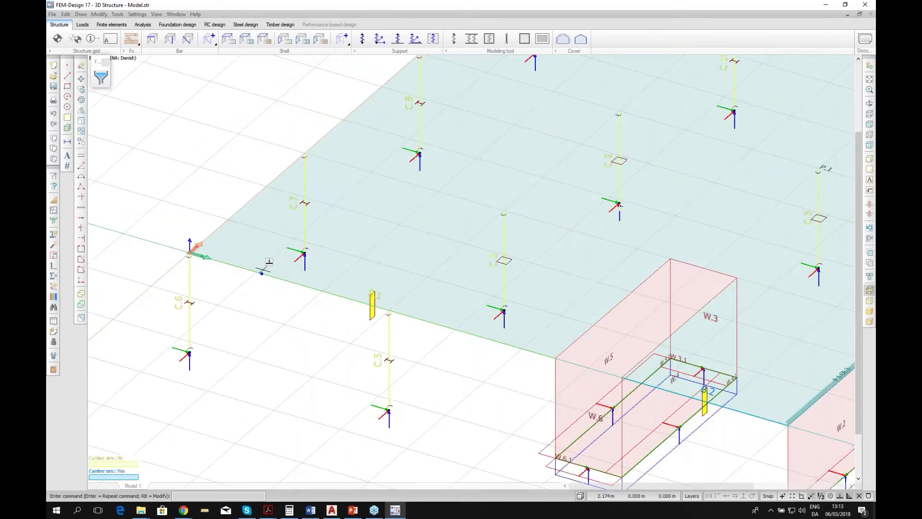
- Try enabling camber simulation by prestressing in the properties of edge beam B.1 near column C.5
{"action": "right_click", "coordinate": [265, 272]}
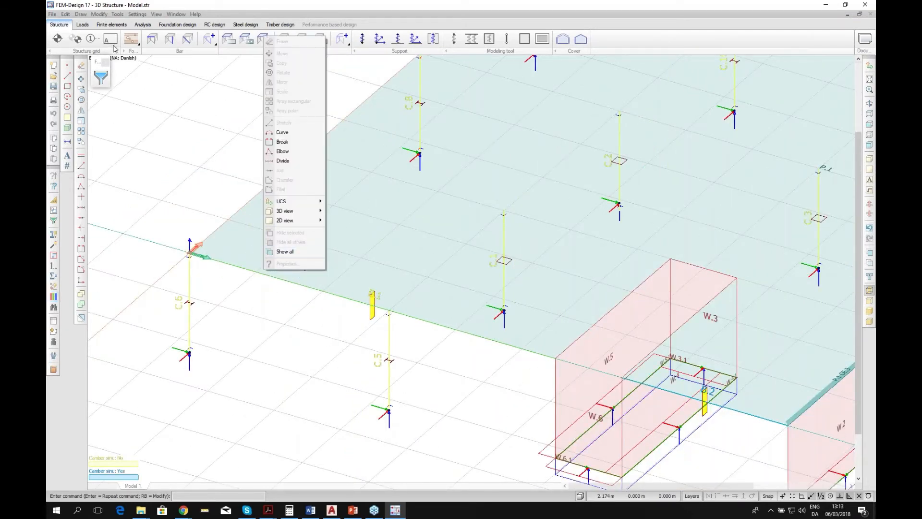
{"action": "left_click", "coordinate": [145, 164]}
{"action": "right_click", "coordinate": [373, 312]}
{"action": "left_click", "coordinate": [399, 308]}
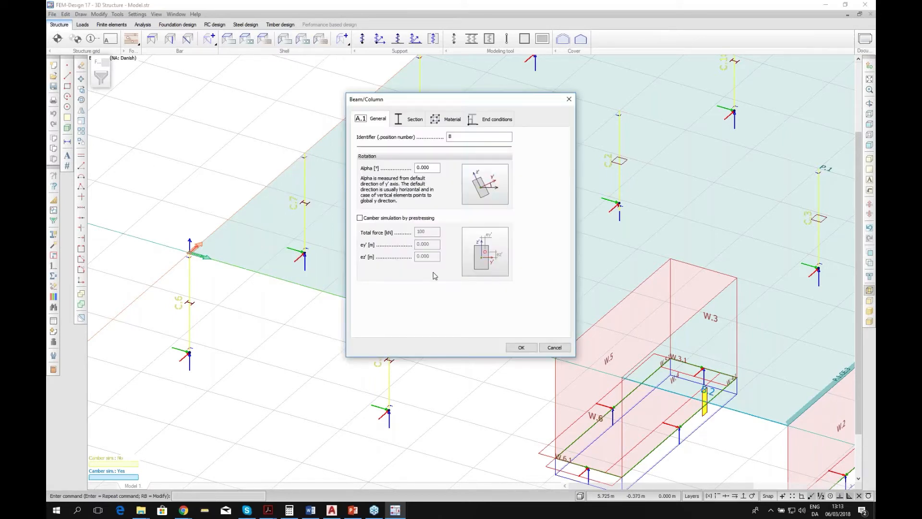
{"action": "left_click", "coordinate": [360, 218]}
{"action": "left_click_drag", "start_coordinate": [430, 244], "coordinate": [412, 246]}
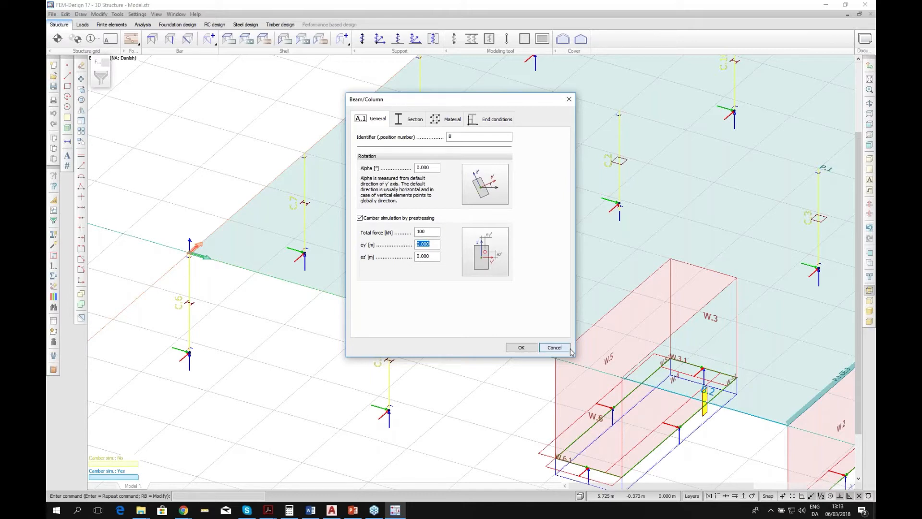
{"action": "left_click", "coordinate": [554, 347]}
- Review the camber simulation force and eccentricity settings in the properties of beam B.2 between the shaft and wall W.2
{"action": "scroll", "coordinate": [439, 294], "scroll_direction": "up", "scroll_amount": 4}
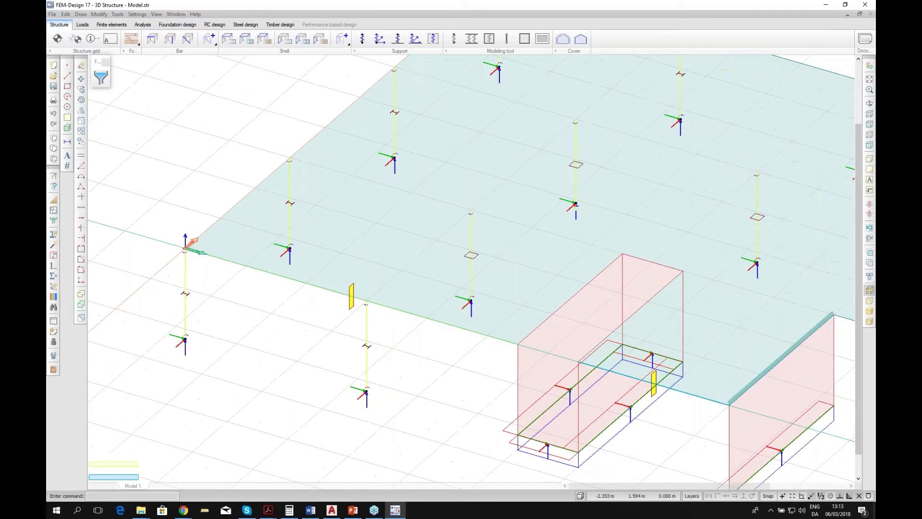
{"action": "right_click", "coordinate": [540, 348]}
{"action": "left_click", "coordinate": [552, 343]}
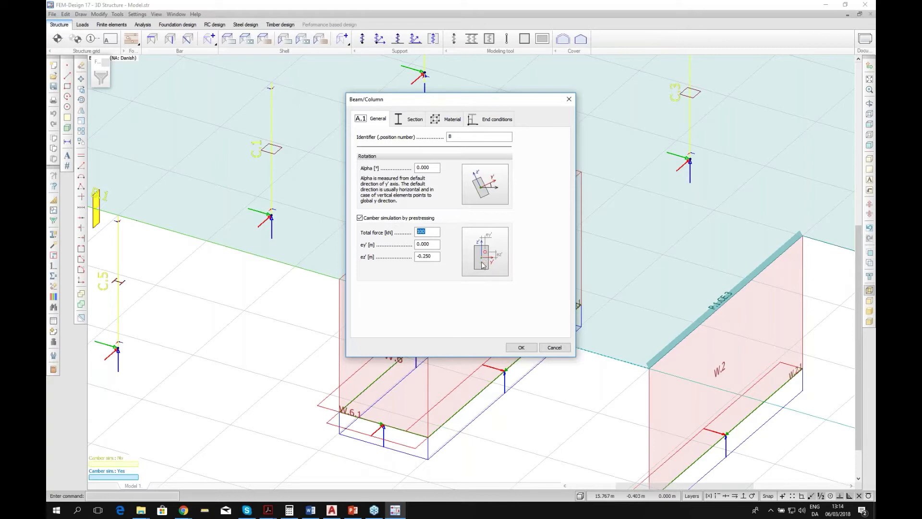
{"action": "left_click", "coordinate": [521, 352]}
{"action": "scroll", "coordinate": [578, 293], "scroll_direction": "down", "scroll_amount": 5}
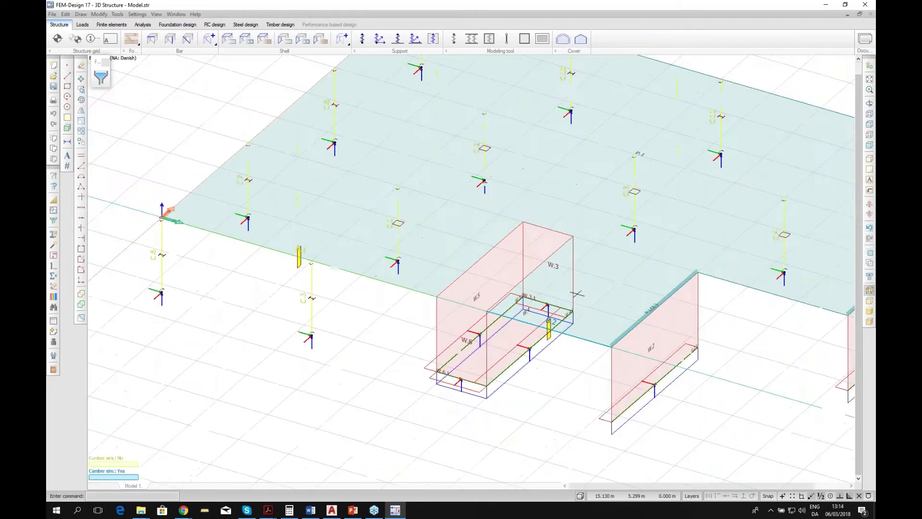
{"action": "middle_click_drag", "start_coordinate": [577, 293], "coordinate": [482, 335]}
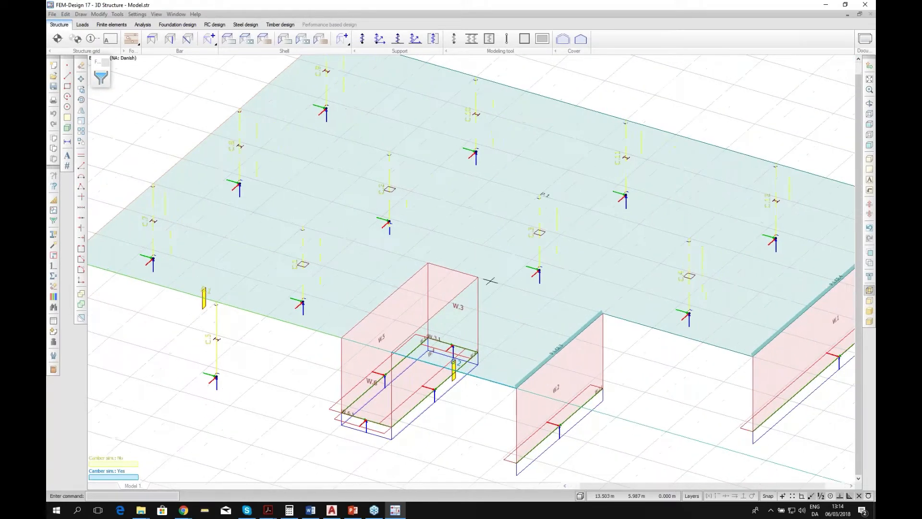
{"action": "scroll", "coordinate": [490, 281], "scroll_direction": "down", "scroll_amount": 3}
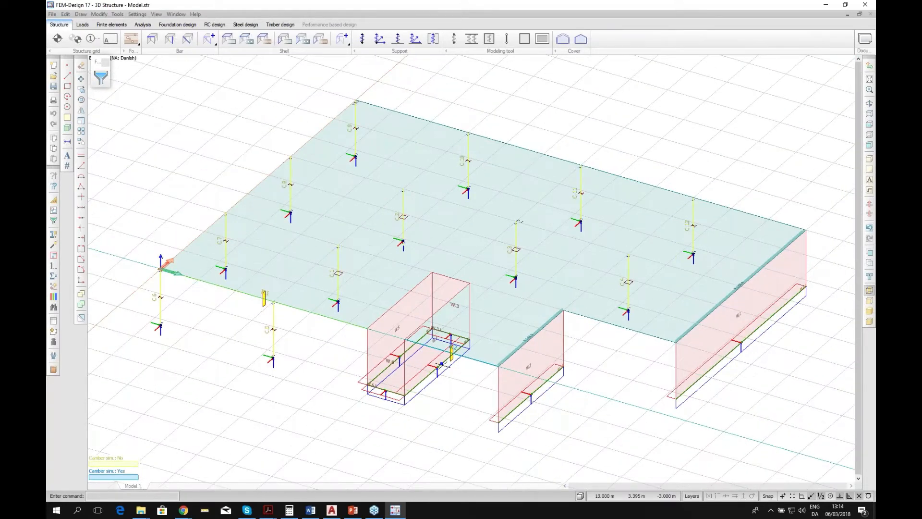
{"action": "scroll", "coordinate": [487, 379], "scroll_direction": "up", "scroll_amount": 3}
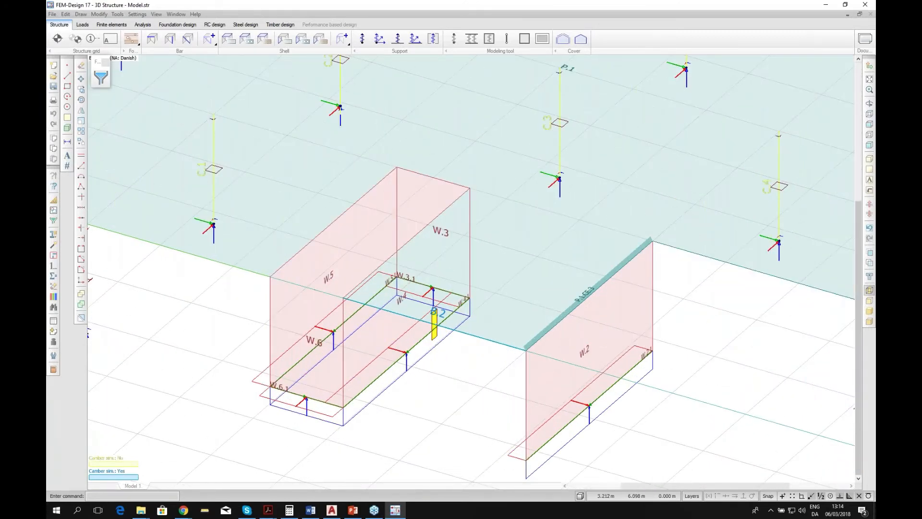
- Review the load cases, checking that the Pre-stress case uses the +Camber sim. type, and leave them unmodified
{"action": "left_click", "coordinate": [82, 26]}
{"action": "left_click", "coordinate": [58, 38]}
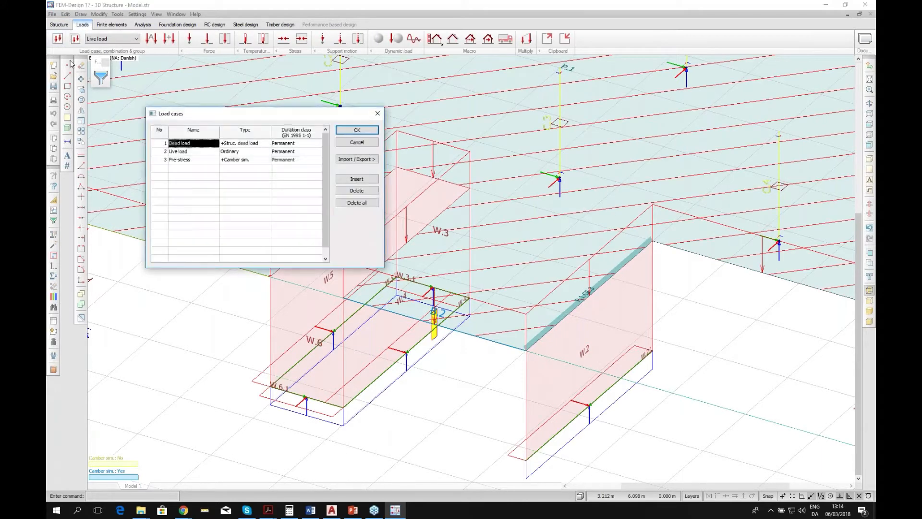
{"action": "left_click", "coordinate": [205, 160]}
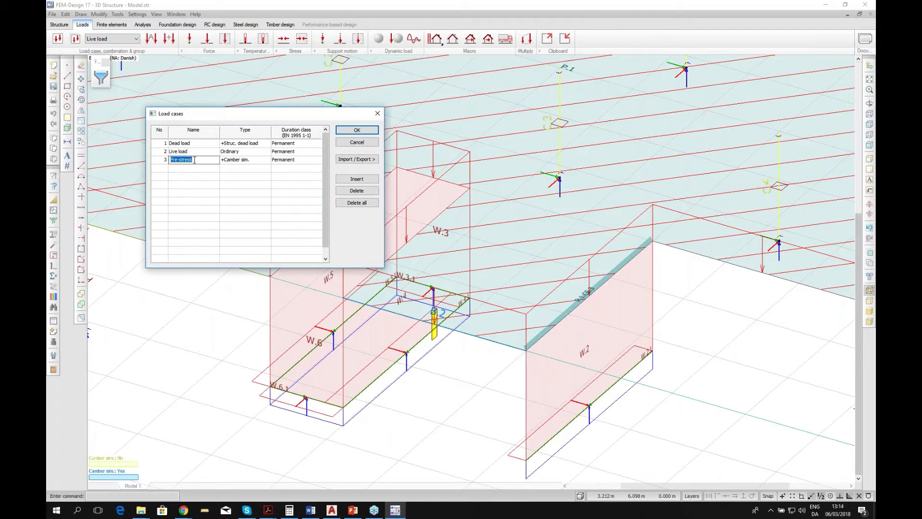
{"action": "left_click", "coordinate": [246, 160]}
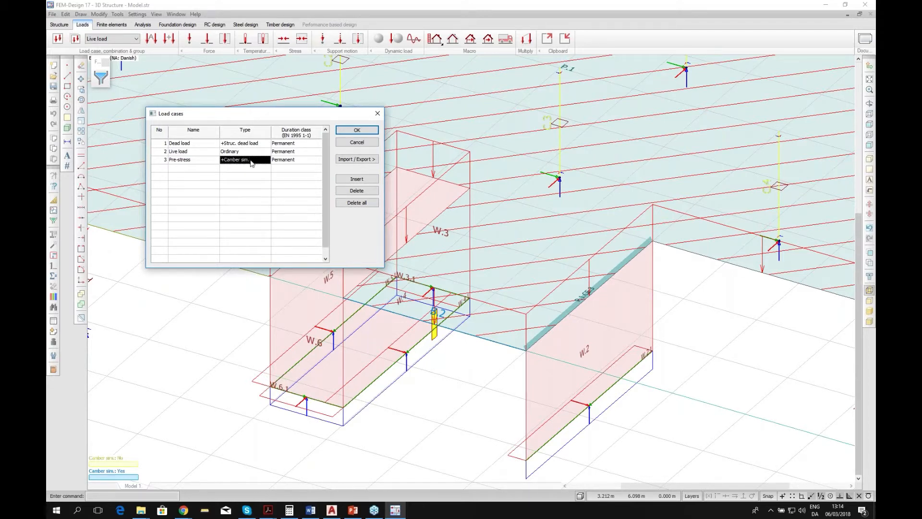
{"action": "left_click", "coordinate": [251, 162]}
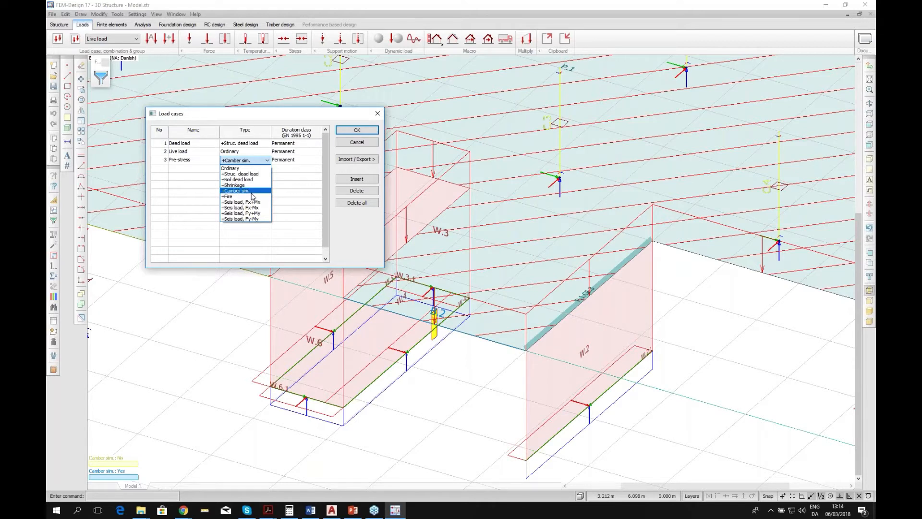
{"action": "left_click", "coordinate": [245, 161]}
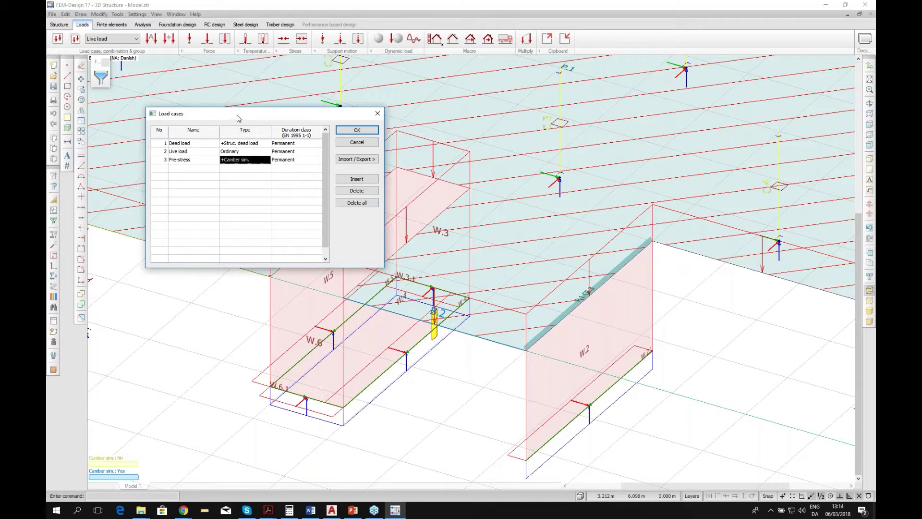
{"action": "left_click_drag", "start_coordinate": [238, 118], "coordinate": [241, 113]}
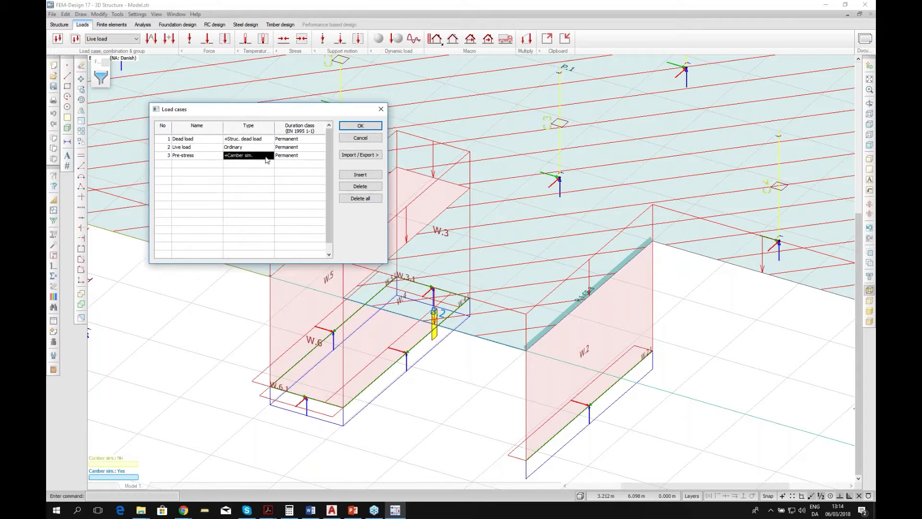
{"action": "left_click", "coordinate": [367, 142]}
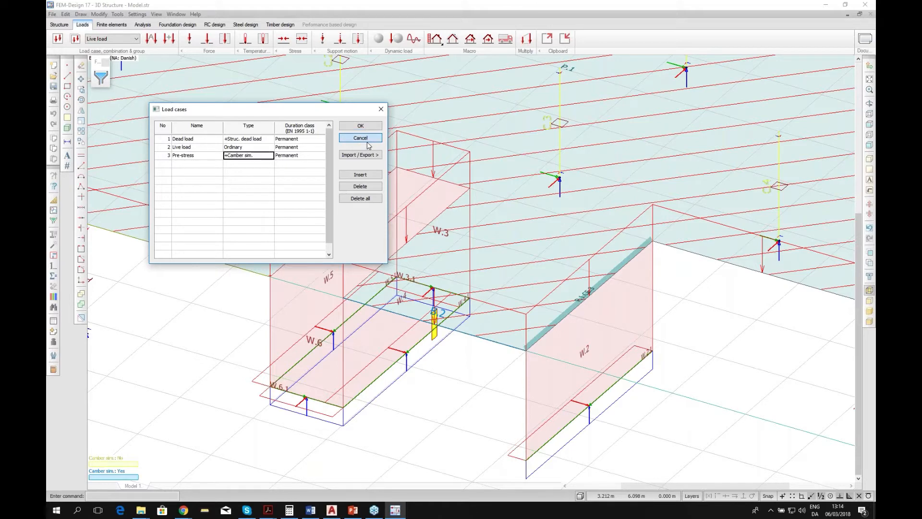
- Review the load cases included in the ULS Live load dominant and Pre-stress load combinations
{"action": "left_click", "coordinate": [168, 42]}
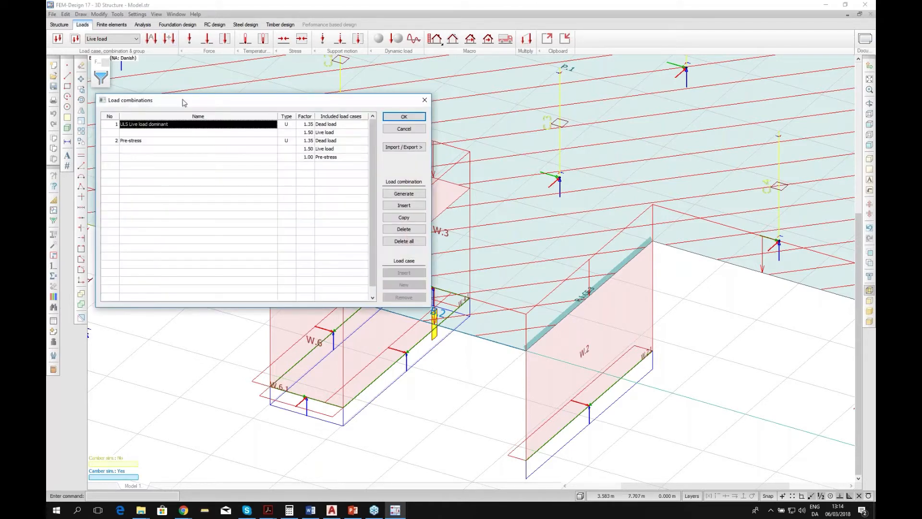
{"action": "left_click", "coordinate": [329, 126]}
{"action": "left_click", "coordinate": [329, 131]}
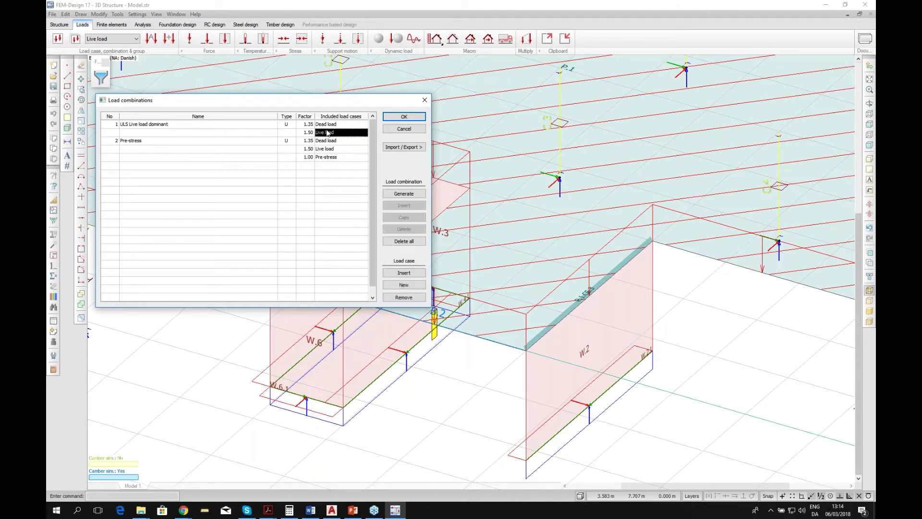
{"action": "left_click", "coordinate": [326, 126]}
{"action": "left_click", "coordinate": [327, 131]}
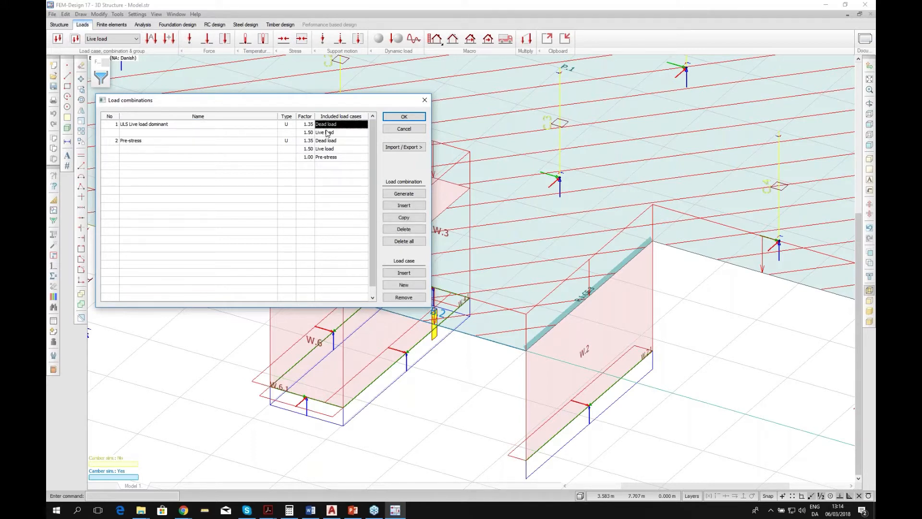
{"action": "left_click", "coordinate": [335, 159]}
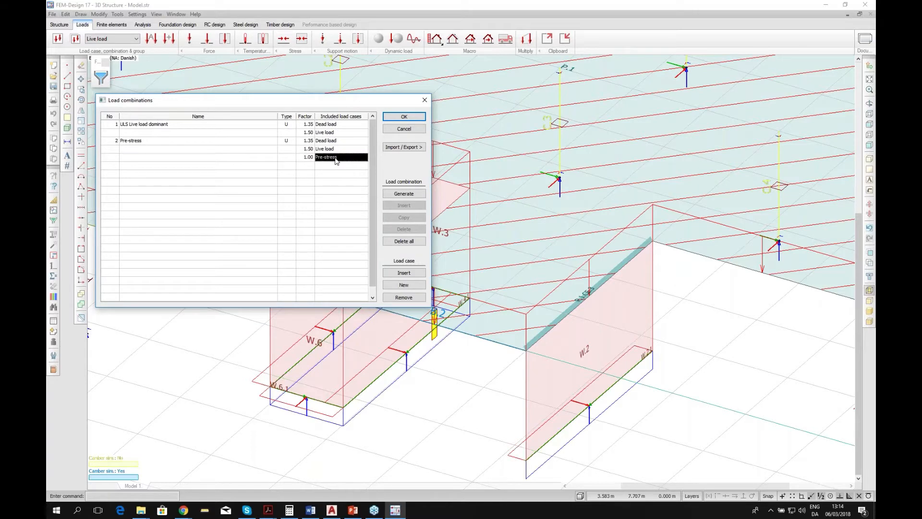
{"action": "left_click", "coordinate": [397, 129]}
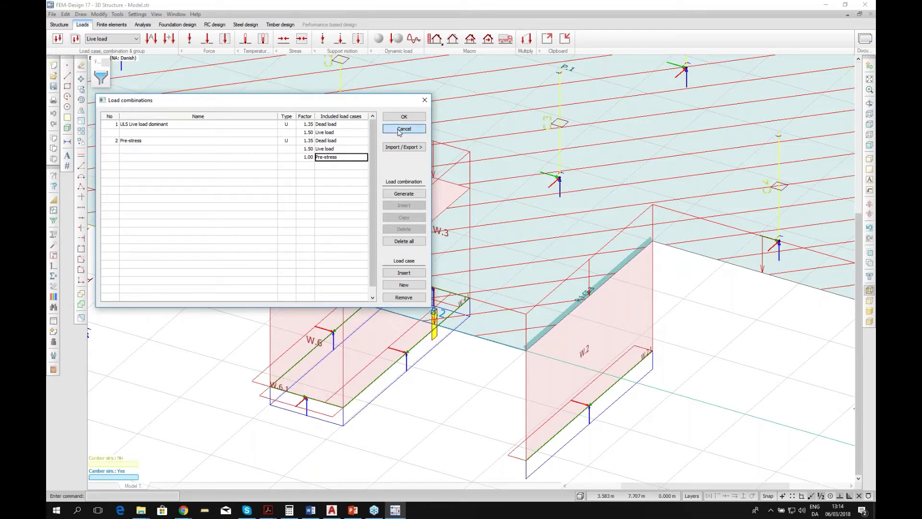
- View the analysis displacement graph and examine the deflection of beam B.2 between the shaft and wall W.2
{"action": "scroll", "coordinate": [444, 274], "scroll_direction": "down", "scroll_amount": 1}
{"action": "scroll", "coordinate": [444, 275], "scroll_direction": "down", "scroll_amount": 1}
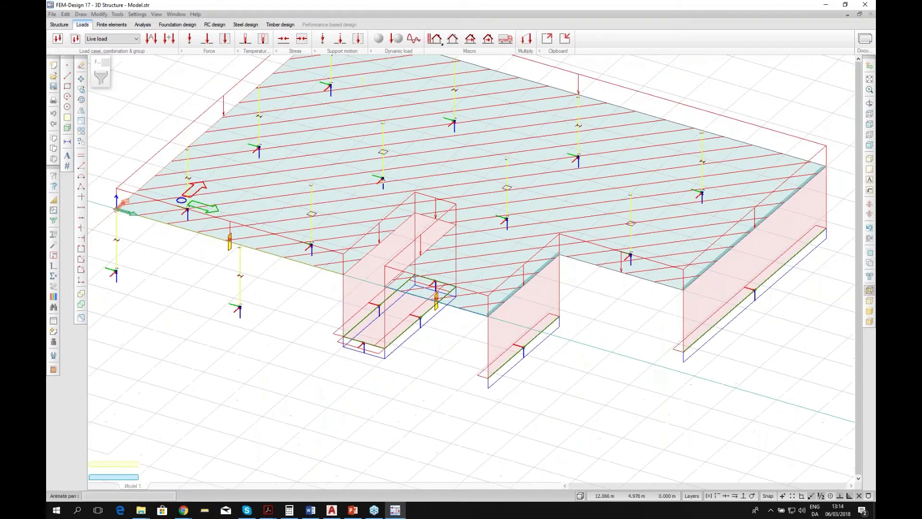
{"action": "middle_click_drag", "start_coordinate": [444, 274], "coordinate": [445, 358]}
{"action": "left_click", "coordinate": [147, 27]}
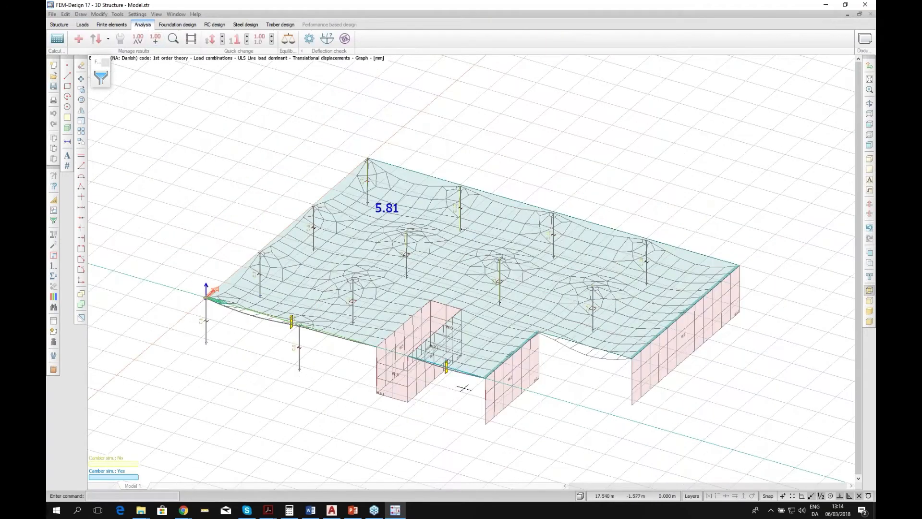
{"action": "scroll", "coordinate": [473, 401], "scroll_direction": "up", "scroll_amount": 3}
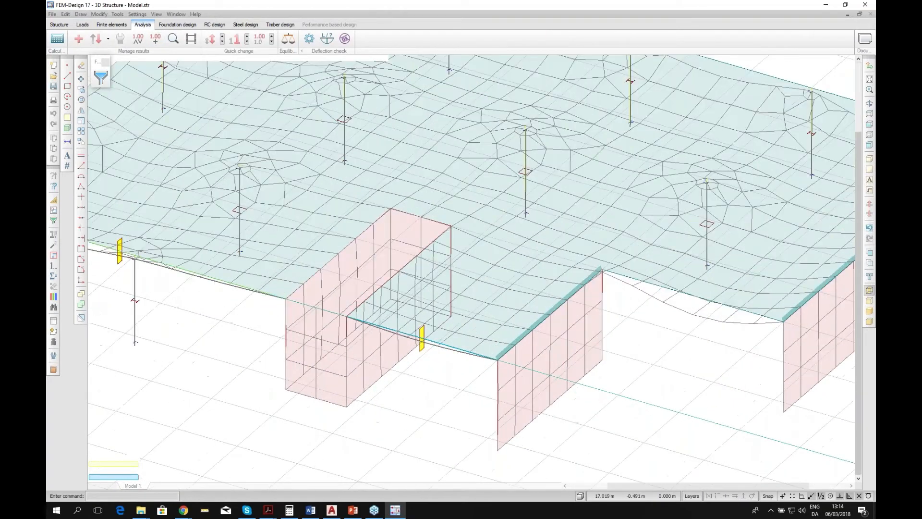
{"action": "scroll", "coordinate": [462, 361], "scroll_direction": "down", "scroll_amount": 1}
{"action": "scroll", "coordinate": [463, 361], "scroll_direction": "up", "scroll_amount": 3}
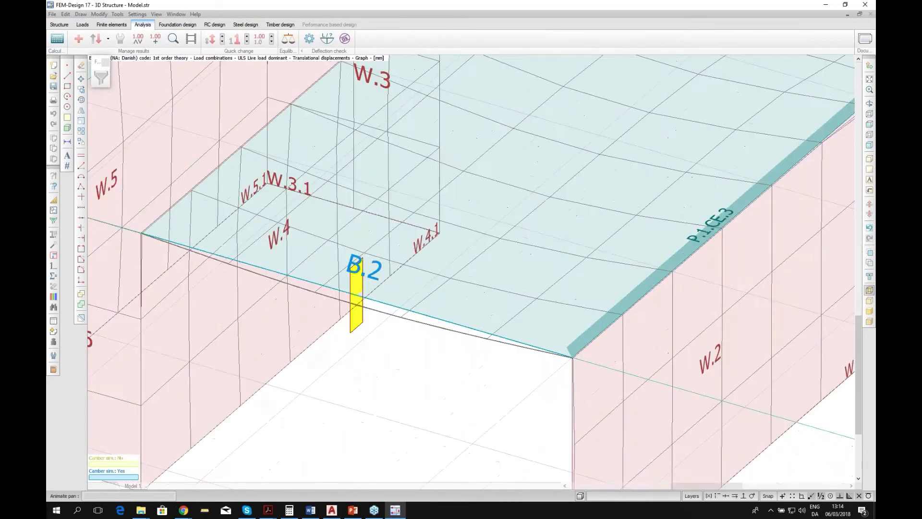
{"action": "scroll", "coordinate": [521, 349], "scroll_direction": "down", "scroll_amount": 1}
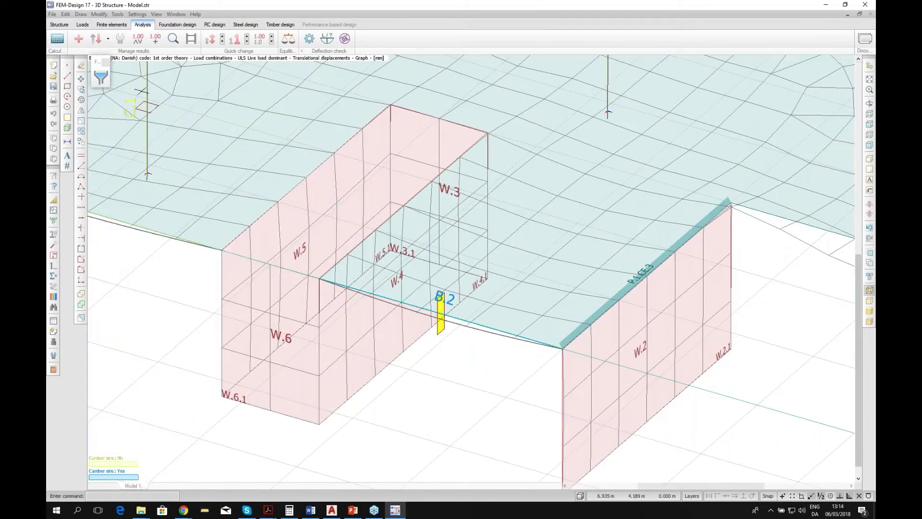
- Show the numeric displacement value on beam B.2 for the ULS Live load dominant combination and examine it
{"action": "left_click", "coordinate": [155, 40]}
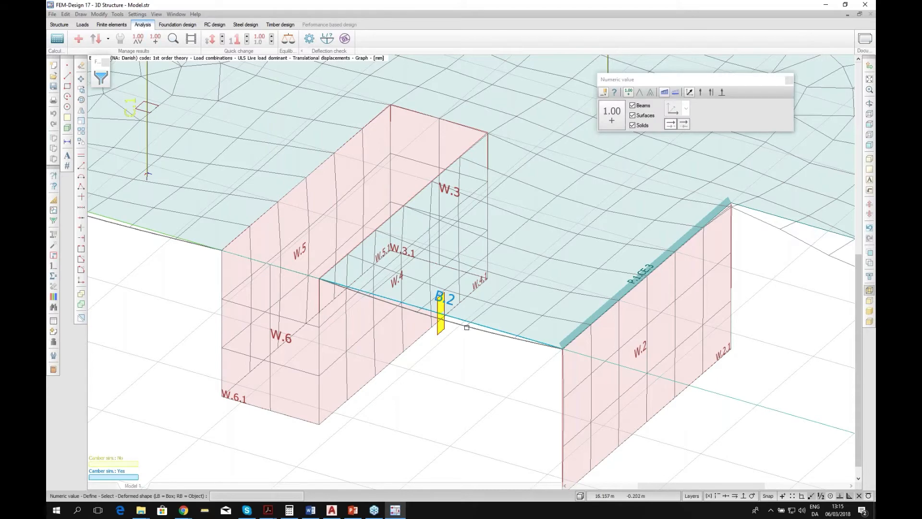
{"action": "left_click", "coordinate": [462, 326]}
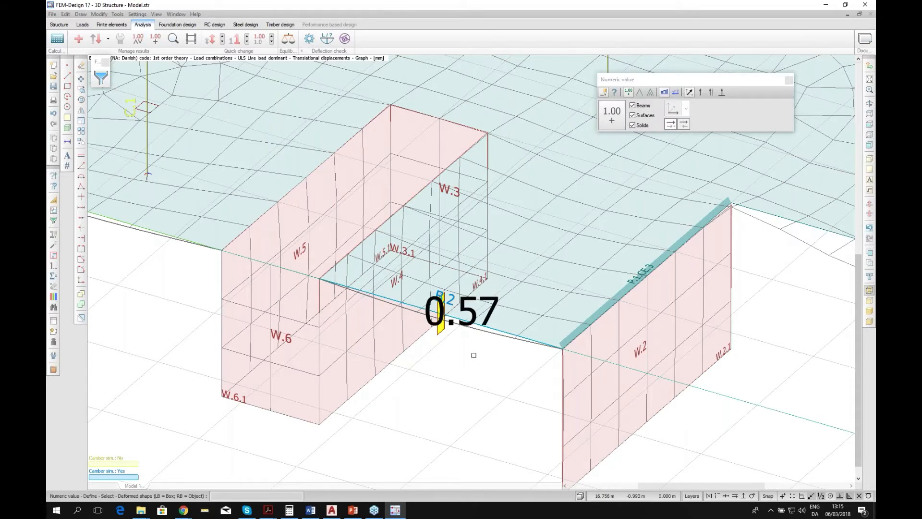
{"action": "scroll", "coordinate": [474, 354], "scroll_direction": "down", "scroll_amount": 2}
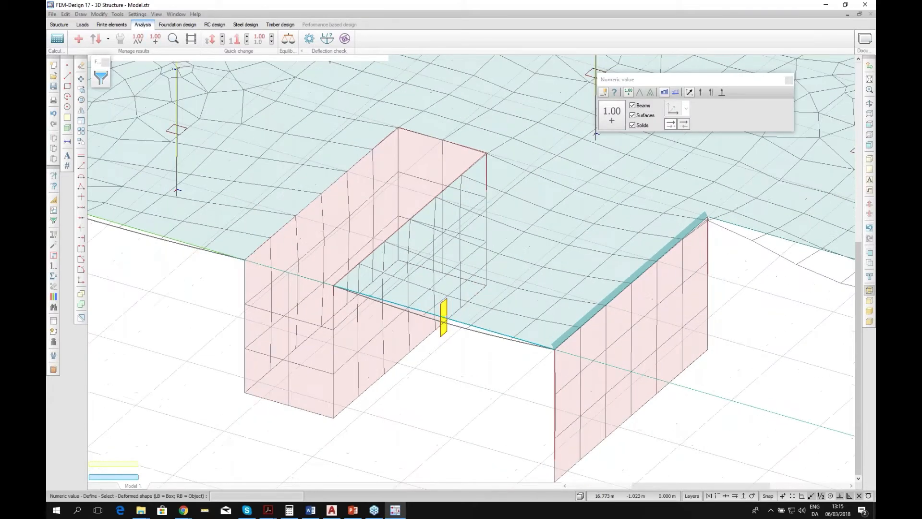
{"action": "scroll", "coordinate": [473, 356], "scroll_direction": "up", "scroll_amount": 2}
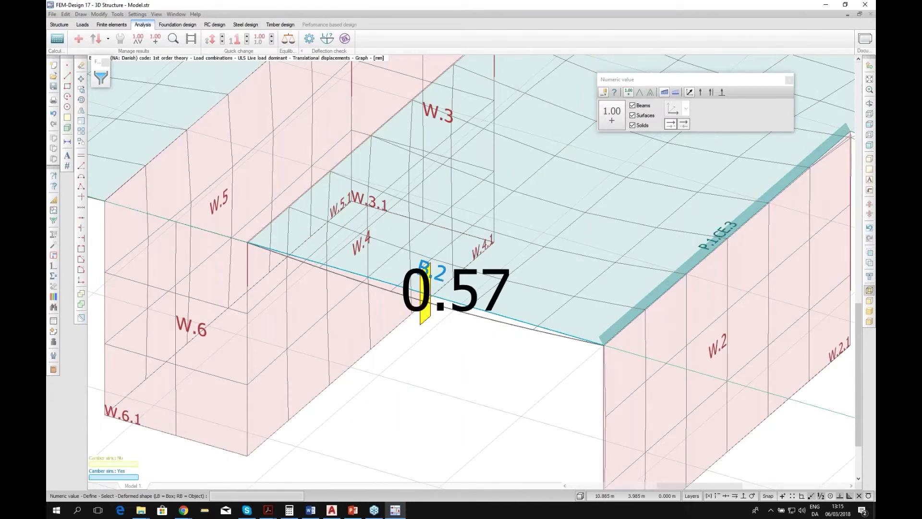
- Display the translational displacements of the Pre-stress load combination as a graph
{"action": "left_click", "coordinate": [79, 40]}
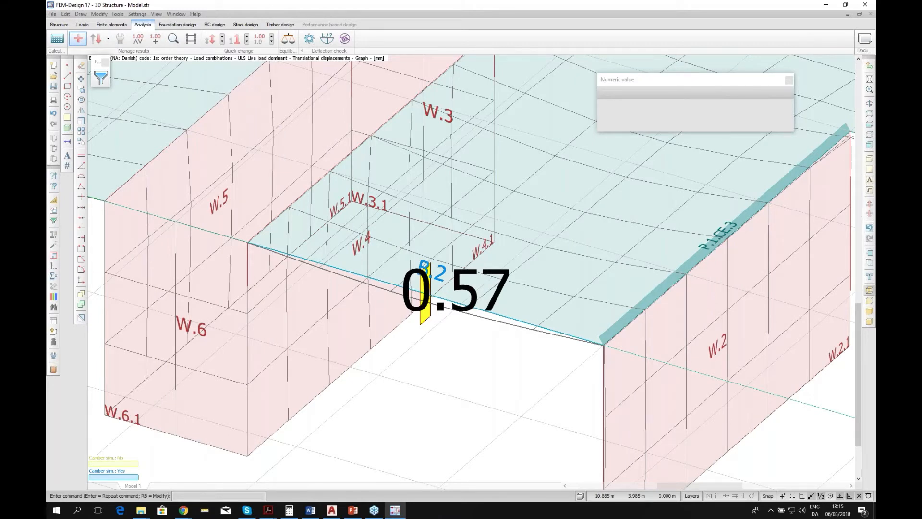
{"action": "double_click", "coordinate": [353, 155]}
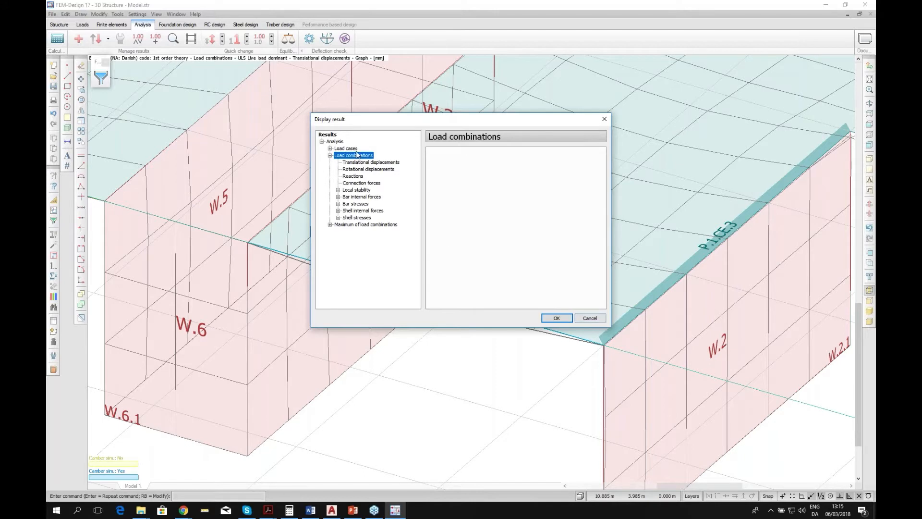
{"action": "left_click", "coordinate": [357, 163]}
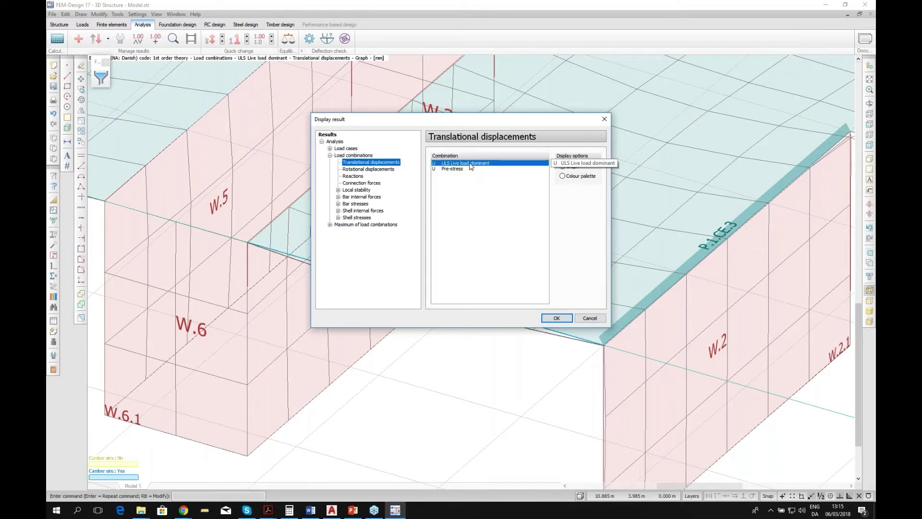
{"action": "left_click_drag", "start_coordinate": [459, 119], "coordinate": [420, 104]}
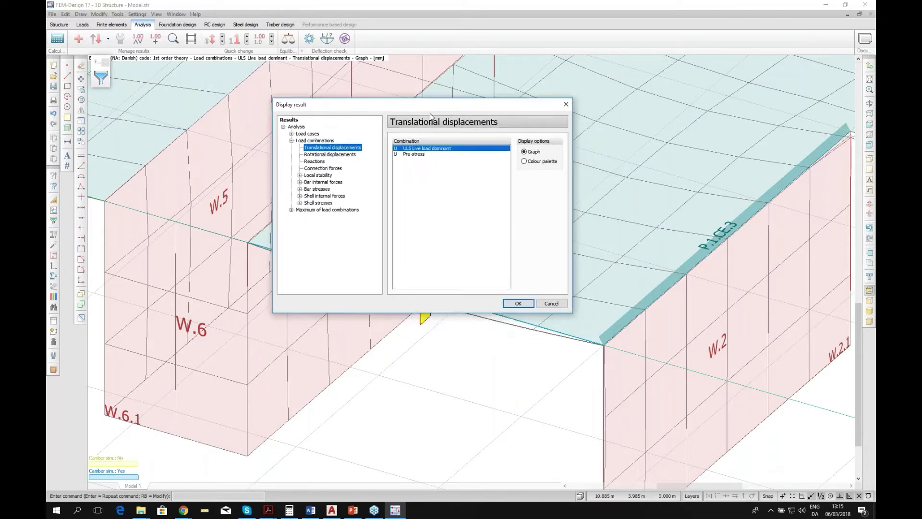
{"action": "left_click", "coordinate": [412, 155]}
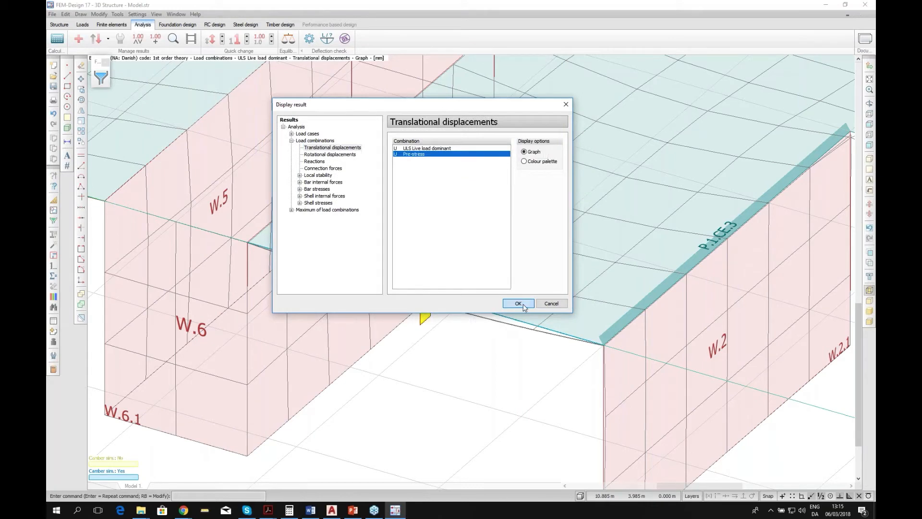
{"action": "left_click", "coordinate": [518, 303]}
- Show the numeric displacement value on beam B.2 for the Pre-stress combination and examine the deflected structure
{"action": "left_click", "coordinate": [155, 38]}
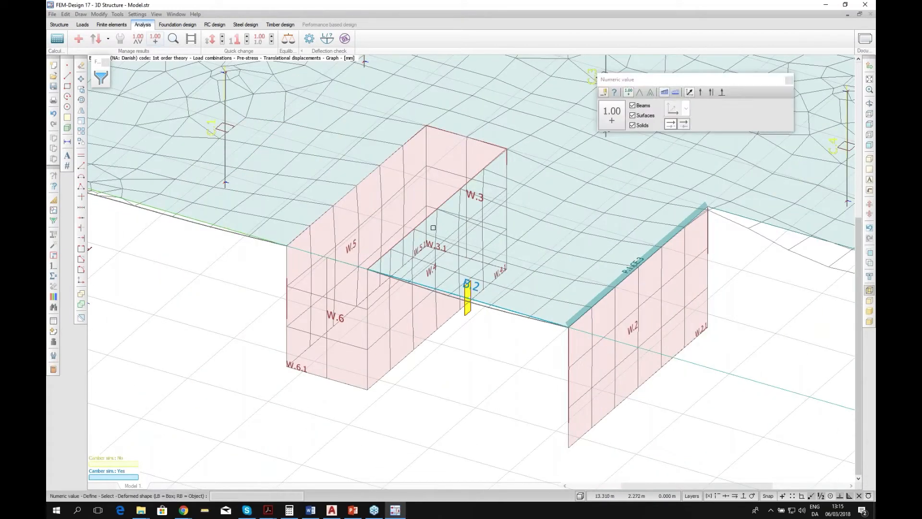
{"action": "left_click", "coordinate": [486, 306]}
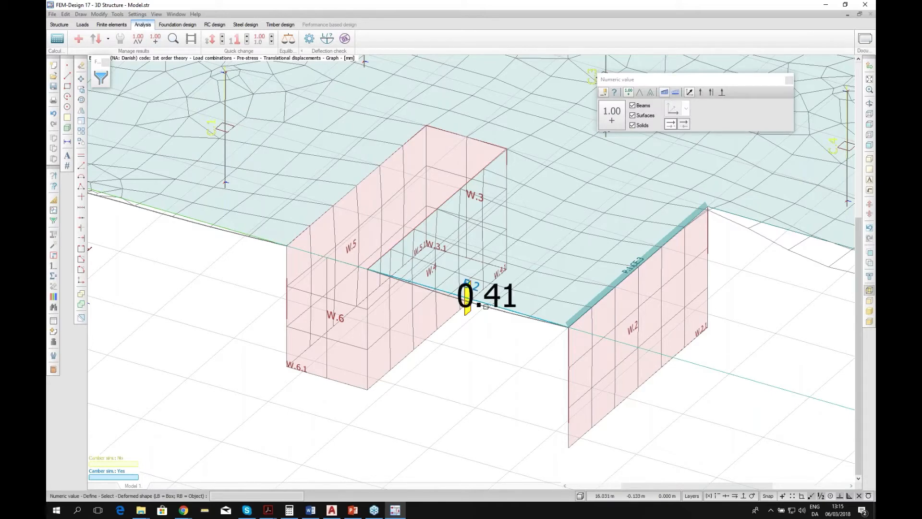
{"action": "scroll", "coordinate": [502, 310], "scroll_direction": "up", "scroll_amount": 2}
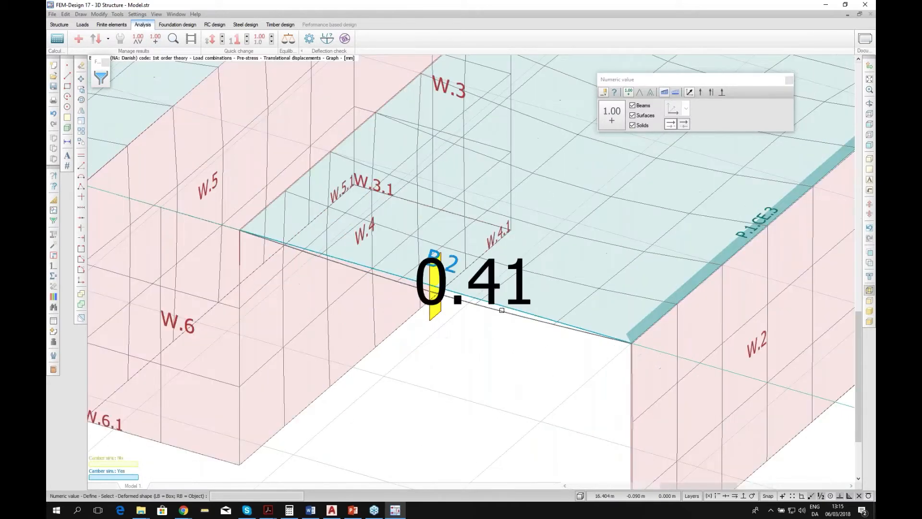
{"action": "scroll", "coordinate": [502, 310], "scroll_direction": "down", "scroll_amount": 2}
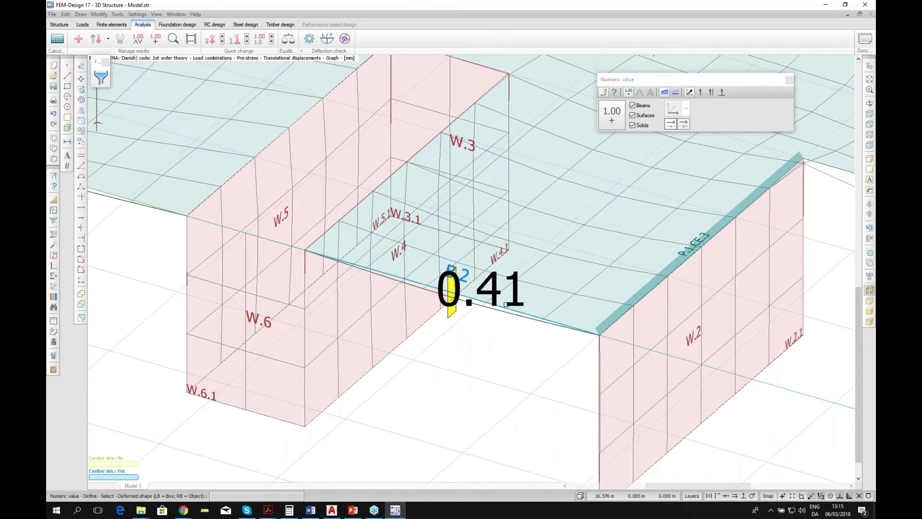
{"action": "scroll", "coordinate": [506, 304], "scroll_direction": "down", "scroll_amount": 3}
{"action": "scroll", "coordinate": [485, 293], "scroll_direction": "down", "scroll_amount": 3}
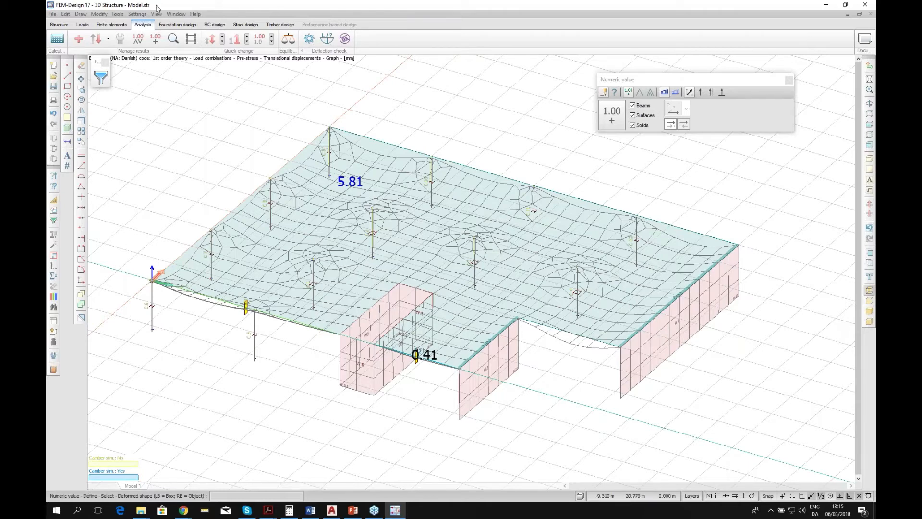
- Enable camber simulation by prestressing in the default profiled plate settings, review its total force and eccentricity fields, and discard the change
{"action": "left_click", "coordinate": [59, 25]}
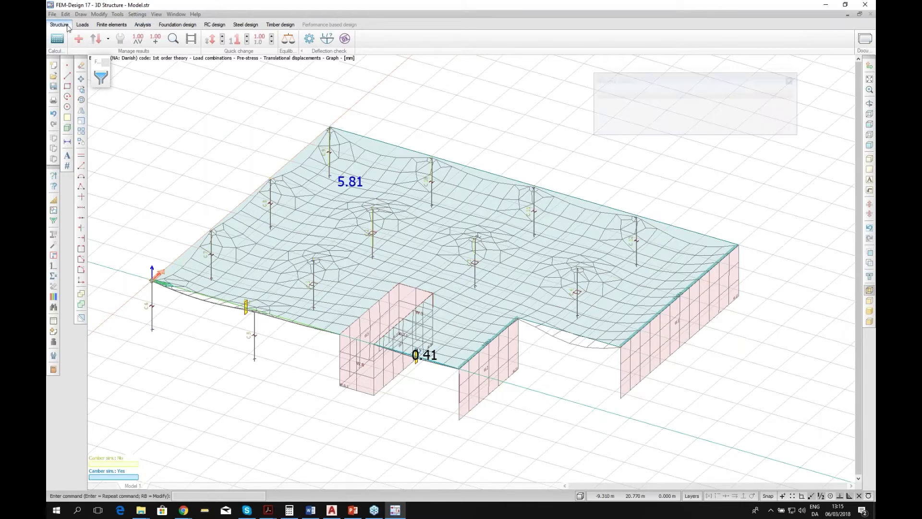
{"action": "left_click", "coordinate": [247, 40]}
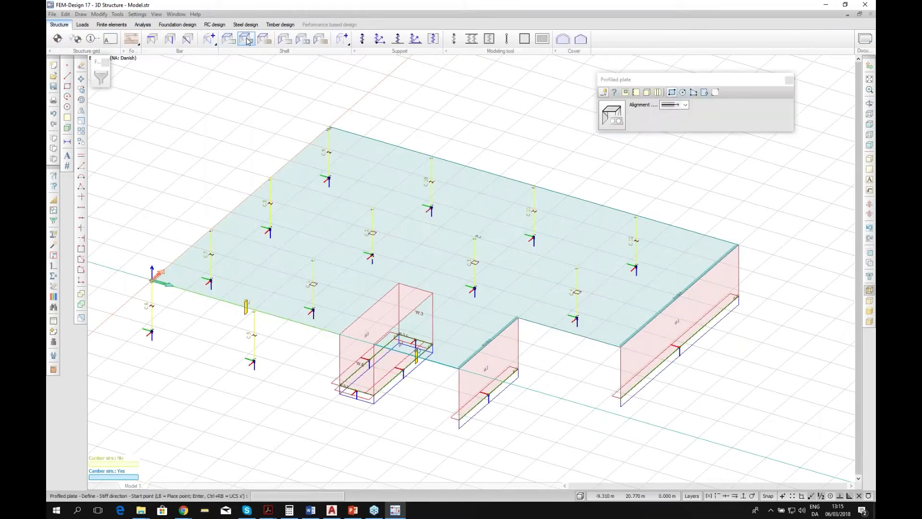
{"action": "left_click", "coordinate": [615, 114]}
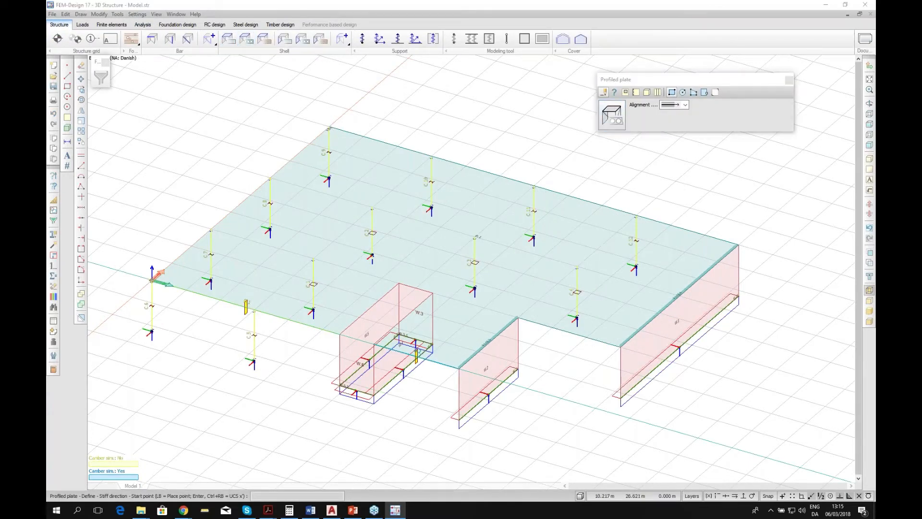
{"action": "left_click", "coordinate": [359, 245]}
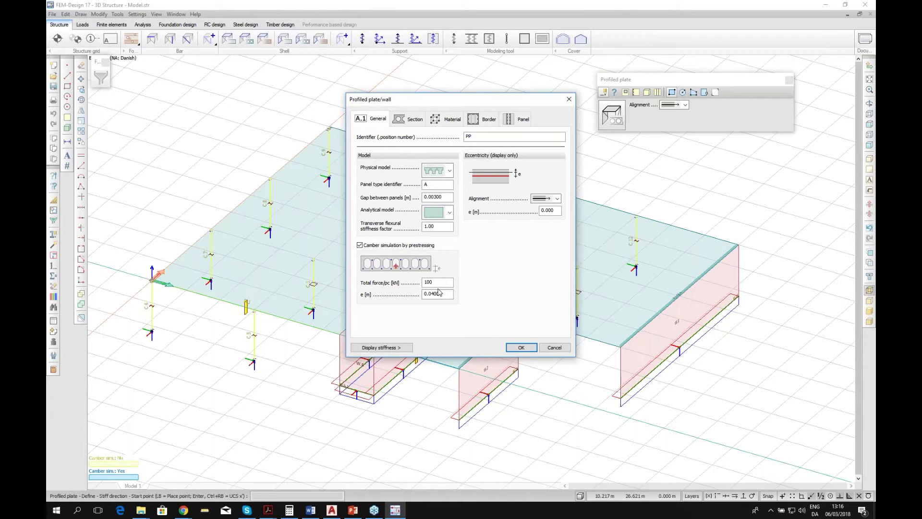
{"action": "left_click_drag", "start_coordinate": [437, 282], "coordinate": [425, 299]}
{"action": "left_click", "coordinate": [555, 347]}
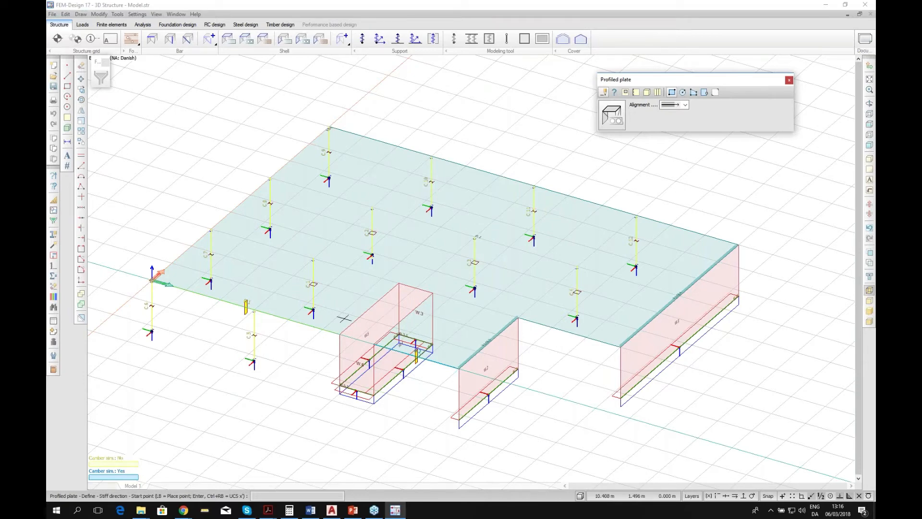
- Choose the Camber sim. mode for beams, columns and trusses in the colour schema
{"action": "scroll", "coordinate": [343, 319], "scroll_direction": "up", "scroll_amount": 1}
{"action": "scroll", "coordinate": [278, 219], "scroll_direction": "down", "scroll_amount": 2}
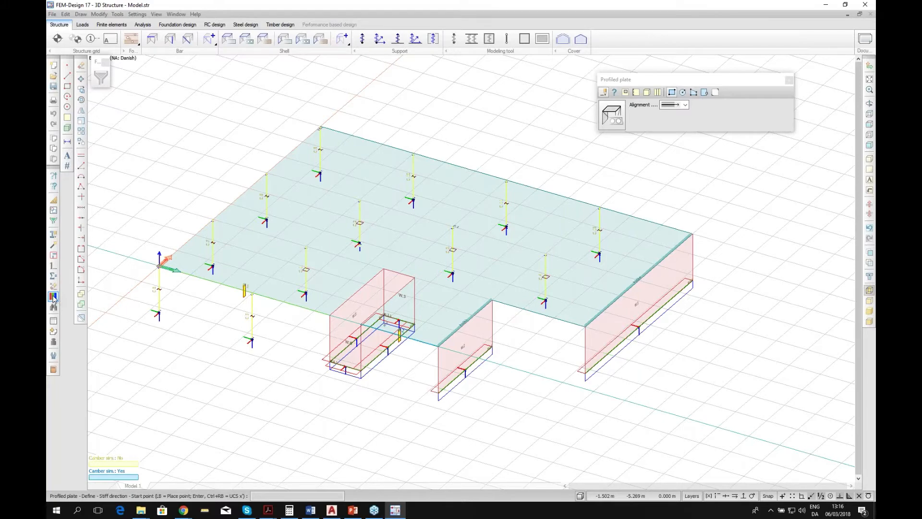
{"action": "left_click", "coordinate": [53, 296]}
{"action": "left_click_drag", "start_coordinate": [419, 148], "coordinate": [601, 102]}
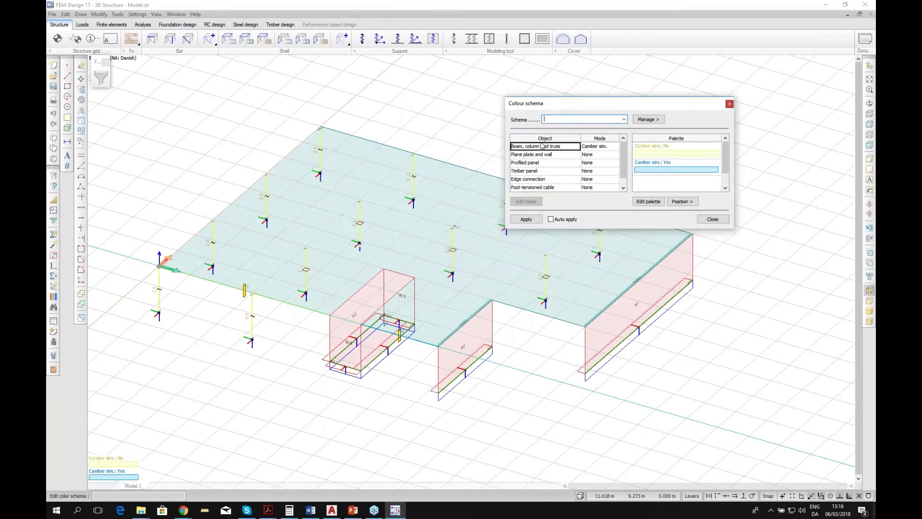
{"action": "left_click_drag", "start_coordinate": [566, 106], "coordinate": [533, 101]}
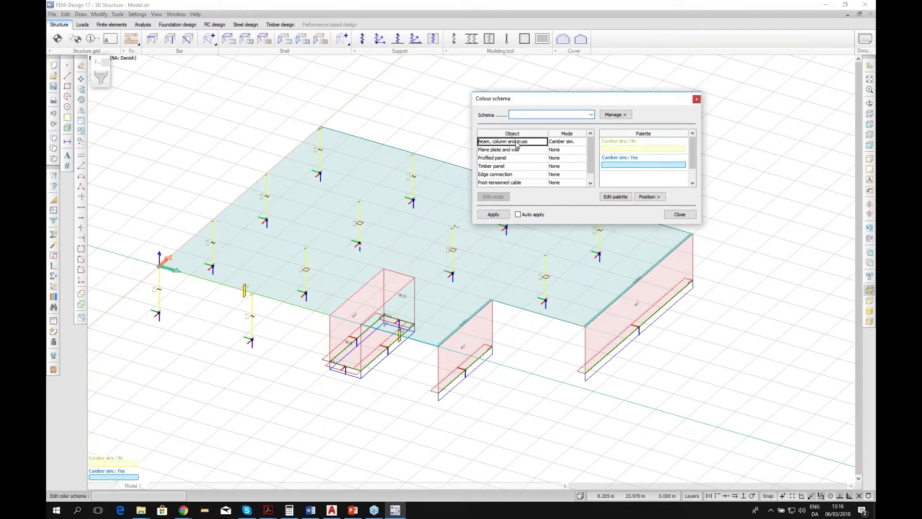
{"action": "left_click", "coordinate": [567, 143]}
{"action": "left_click", "coordinate": [567, 142]}
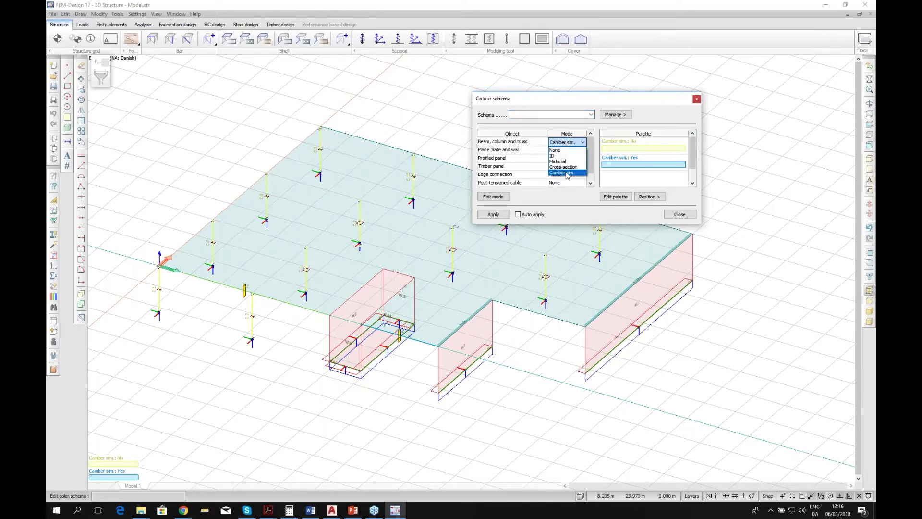
{"action": "left_click", "coordinate": [567, 173]}
{"action": "left_click_drag", "start_coordinate": [580, 98], "coordinate": [421, 96]}
- Compare the Camber sim. No and Yes palette entries with the bar colours in the model, leaving the colour schema unmodified
{"action": "scroll", "coordinate": [298, 250], "scroll_direction": "up", "scroll_amount": 4}
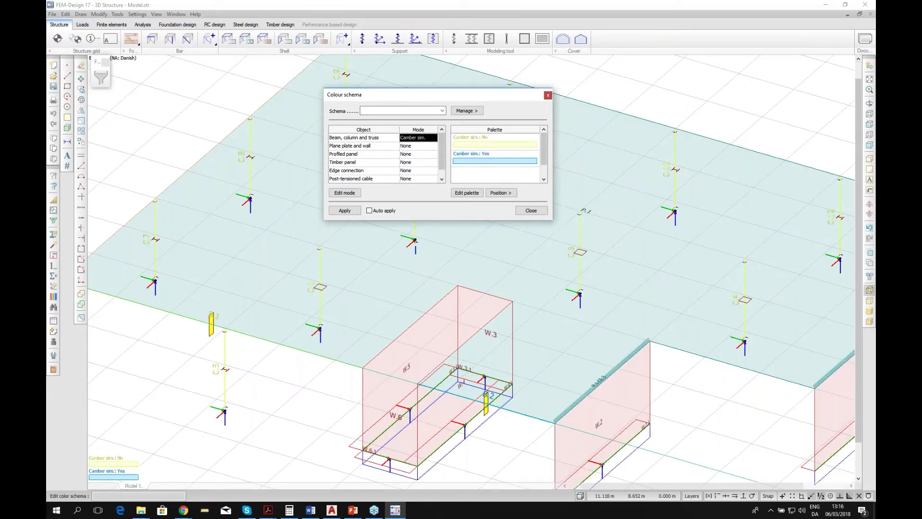
{"action": "scroll", "coordinate": [502, 252], "scroll_direction": "down", "scroll_amount": 2}
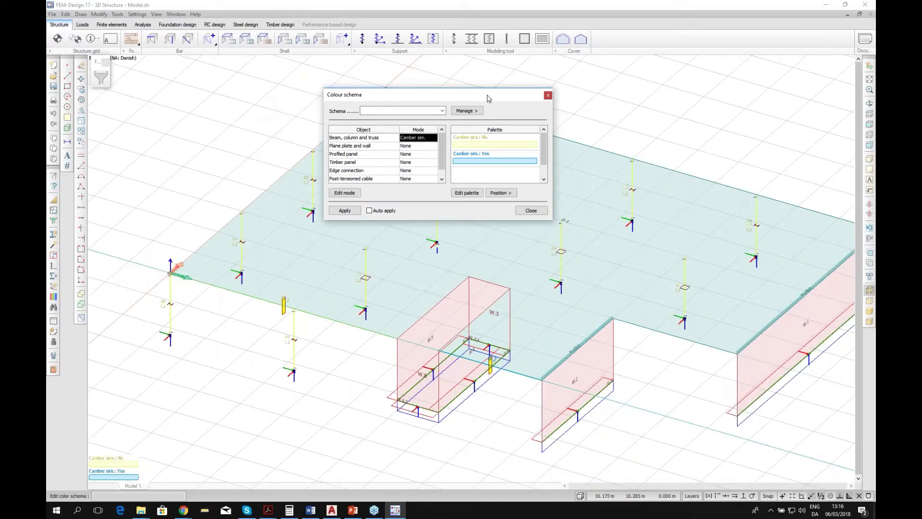
{"action": "left_click", "coordinate": [500, 147]}
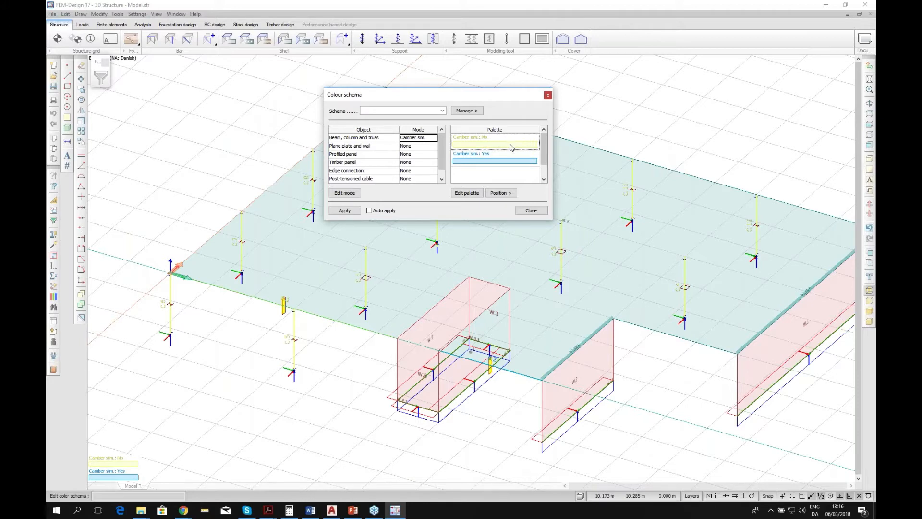
{"action": "left_click", "coordinate": [500, 156]}
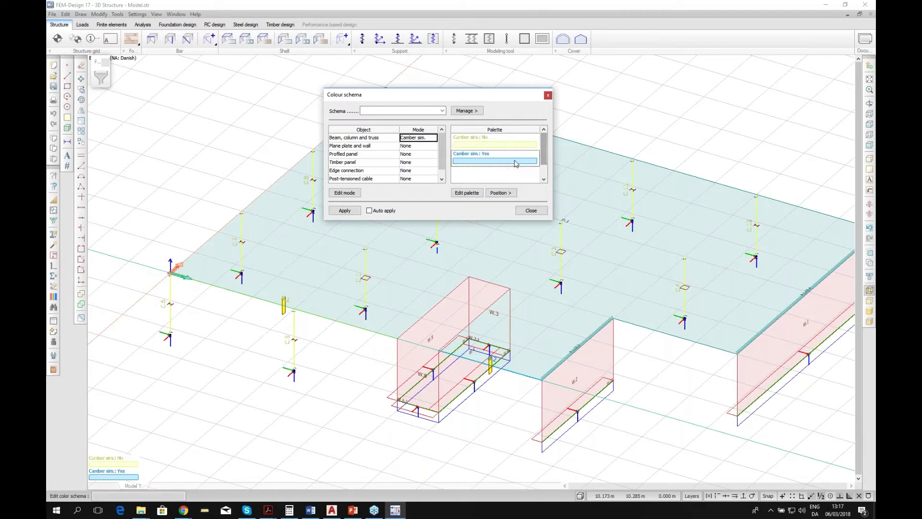
{"action": "left_click", "coordinate": [528, 211]}
{"action": "scroll", "coordinate": [474, 376], "scroll_direction": "up", "scroll_amount": 2}
{"action": "scroll", "coordinate": [425, 198], "scroll_direction": "down", "scroll_amount": 2}
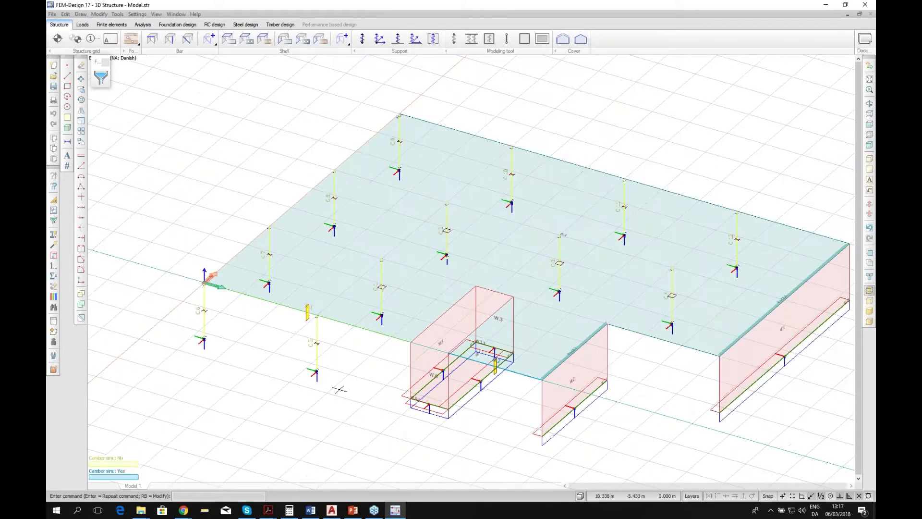
- Change the line colour of the Camber sim.: No palette entry to red and apply the colour schema to the model
{"action": "left_click", "coordinate": [54, 296]}
{"action": "left_click", "coordinate": [501, 147]}
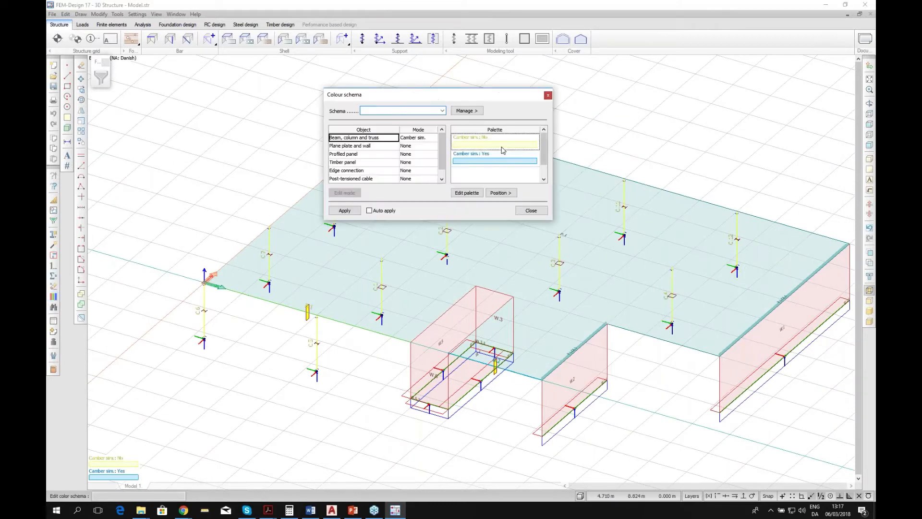
{"action": "left_click", "coordinate": [466, 193]}
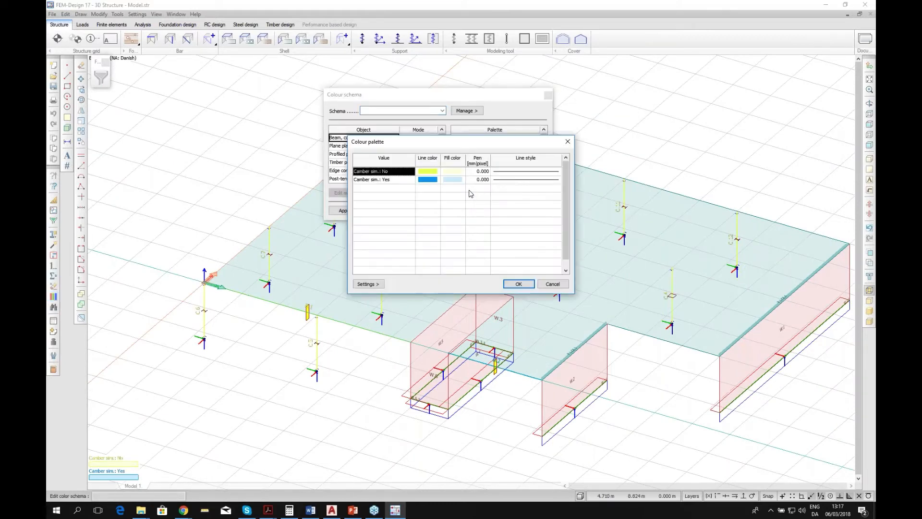
{"action": "left_click", "coordinate": [422, 171]}
{"action": "left_click", "coordinate": [422, 171]}
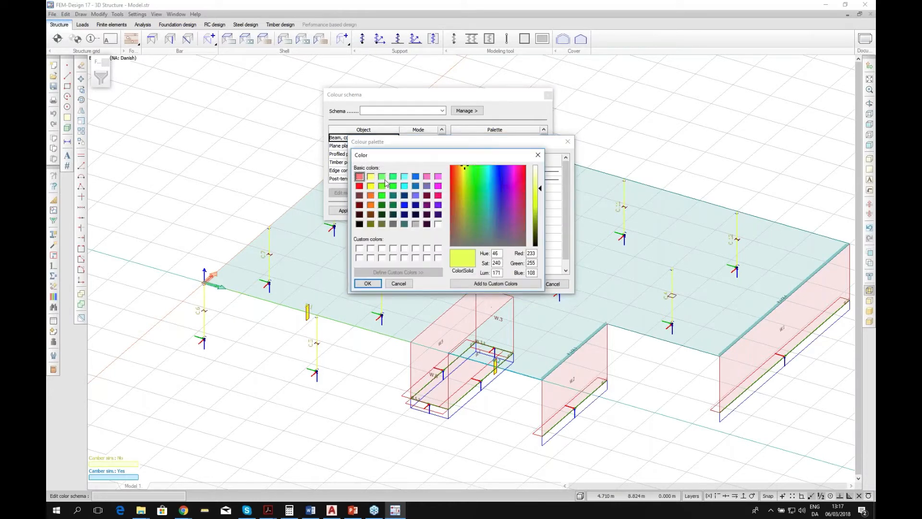
{"action": "left_click", "coordinate": [359, 186]}
{"action": "left_click", "coordinate": [368, 283]}
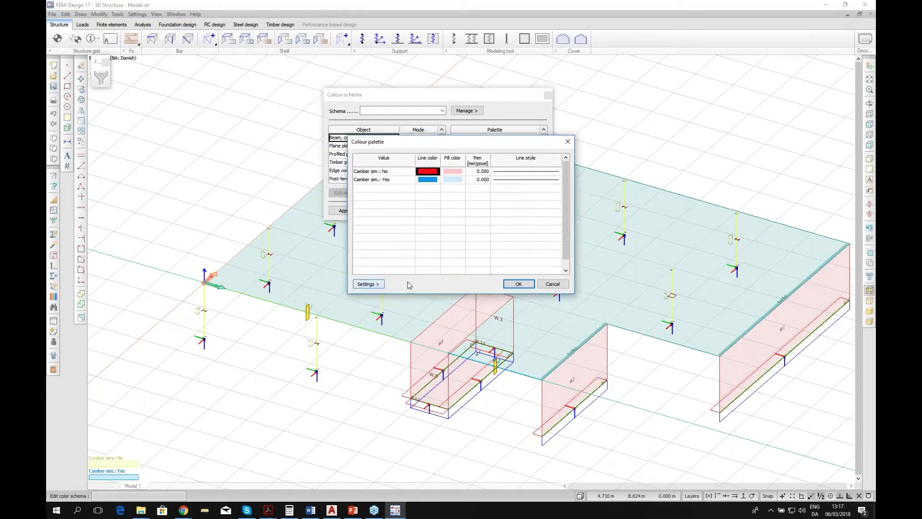
{"action": "left_click", "coordinate": [517, 284]}
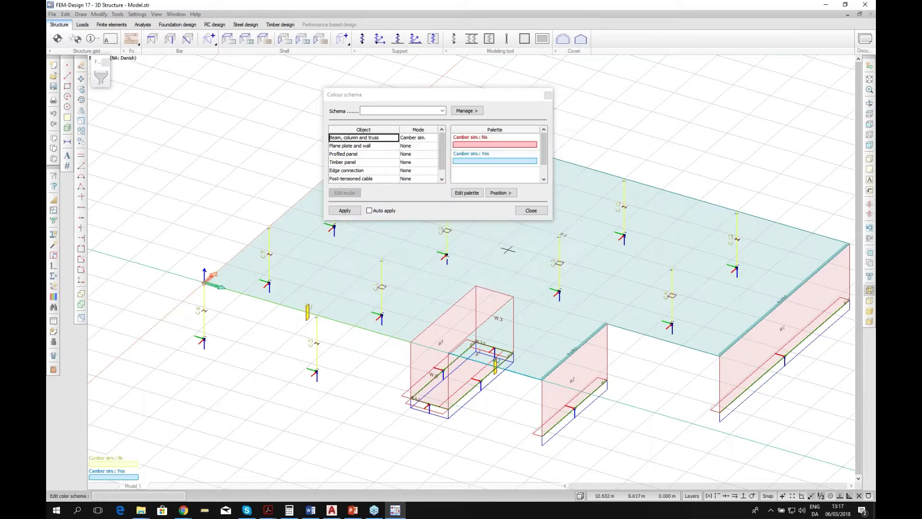
{"action": "left_click", "coordinate": [344, 209]}
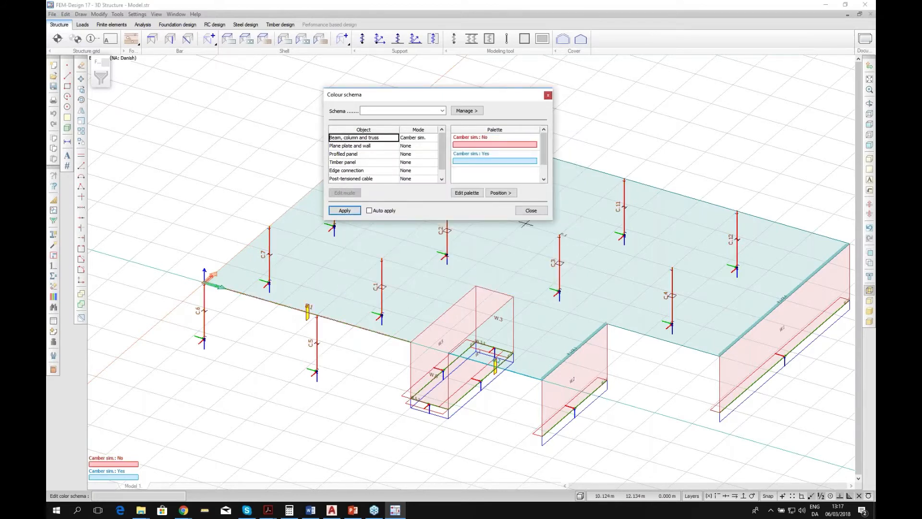
{"action": "left_click", "coordinate": [537, 212]}
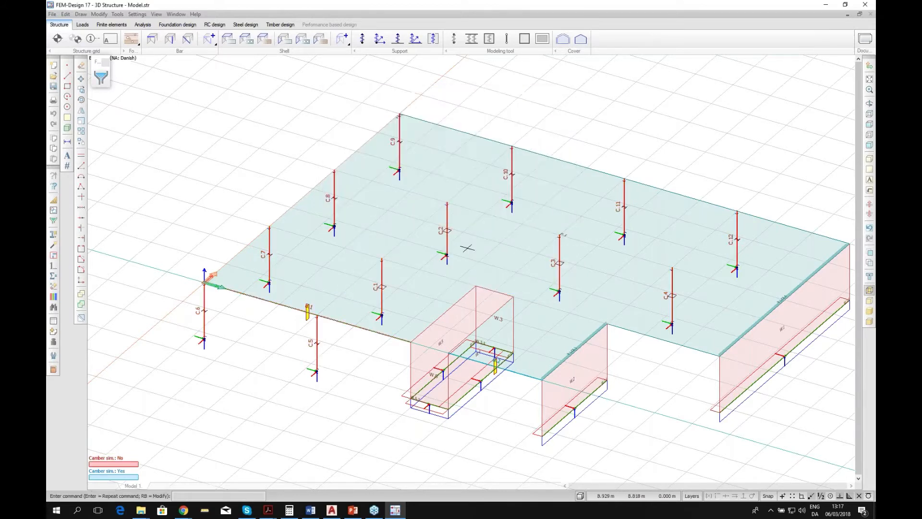
- Examine the columns, plate and walls of the model in the applied camber simulation colours
{"action": "scroll", "coordinate": [468, 248], "scroll_direction": "down", "scroll_amount": 1}
{"action": "scroll", "coordinate": [548, 296], "scroll_direction": "down", "scroll_amount": 2}
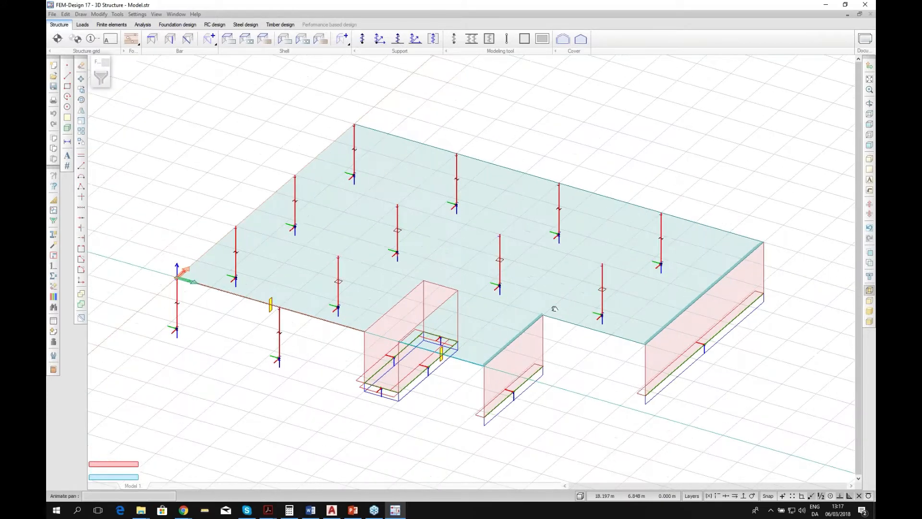
{"action": "scroll", "coordinate": [547, 295], "scroll_direction": "up", "scroll_amount": 2}
{"action": "scroll", "coordinate": [495, 342], "scroll_direction": "down", "scroll_amount": 2}
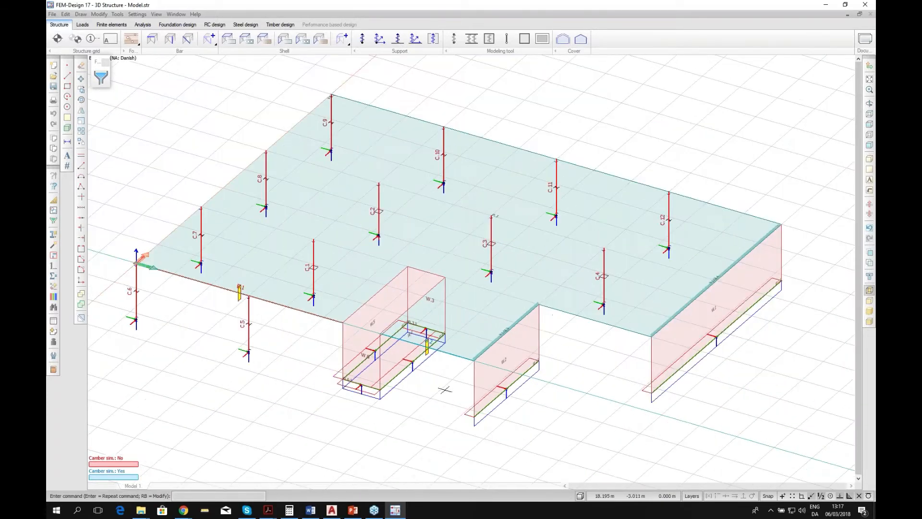
{"action": "scroll", "coordinate": [439, 356], "scroll_direction": "up", "scroll_amount": 3}
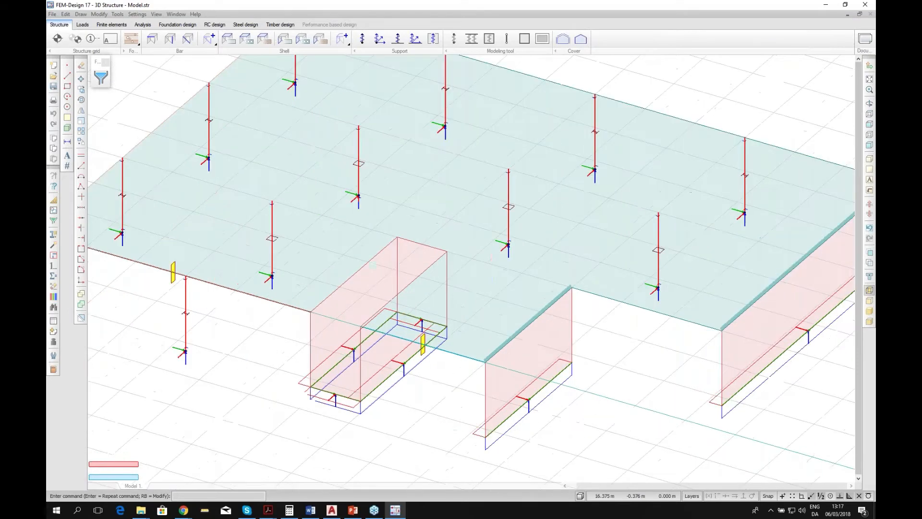
{"action": "scroll", "coordinate": [440, 355], "scroll_direction": "down", "scroll_amount": 1}
{"action": "scroll", "coordinate": [440, 356], "scroll_direction": "down", "scroll_amount": 2}
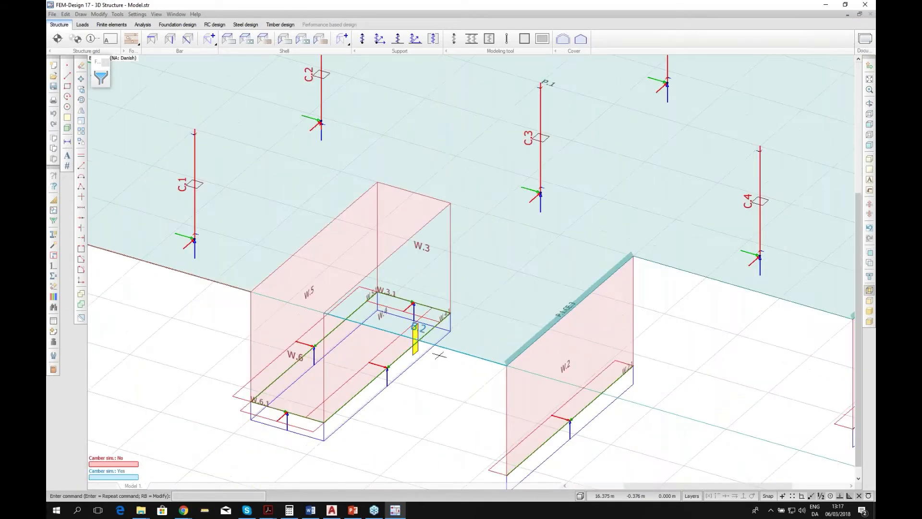
{"action": "scroll", "coordinate": [440, 356], "scroll_direction": "down", "scroll_amount": 2}
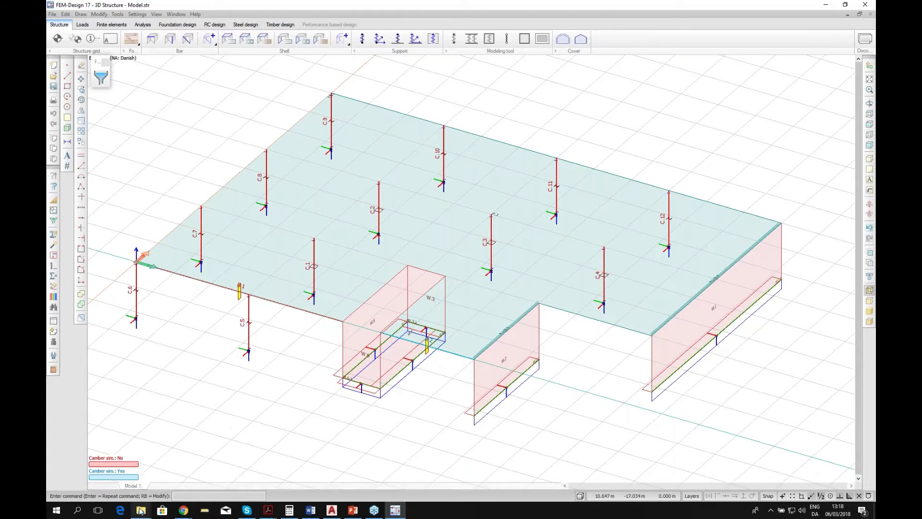
- Load the Model file from the "5. No-shear wall edges" folder into FEM-Design, discarding the changes to the current drawing
{"action": "mouse_move", "coordinate": [142, 512]}
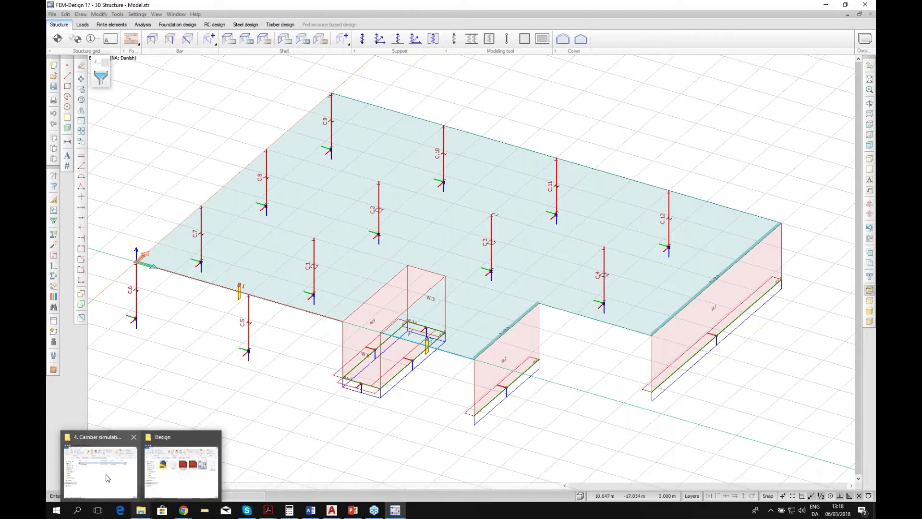
{"action": "mouse_move", "coordinate": [107, 478]}
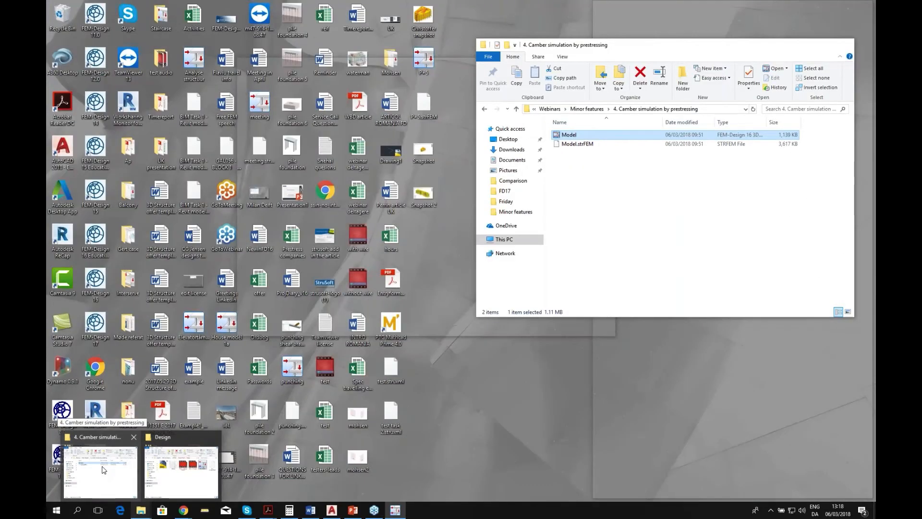
{"action": "left_click", "coordinate": [107, 478]}
{"action": "key", "text": "alt+Up"}
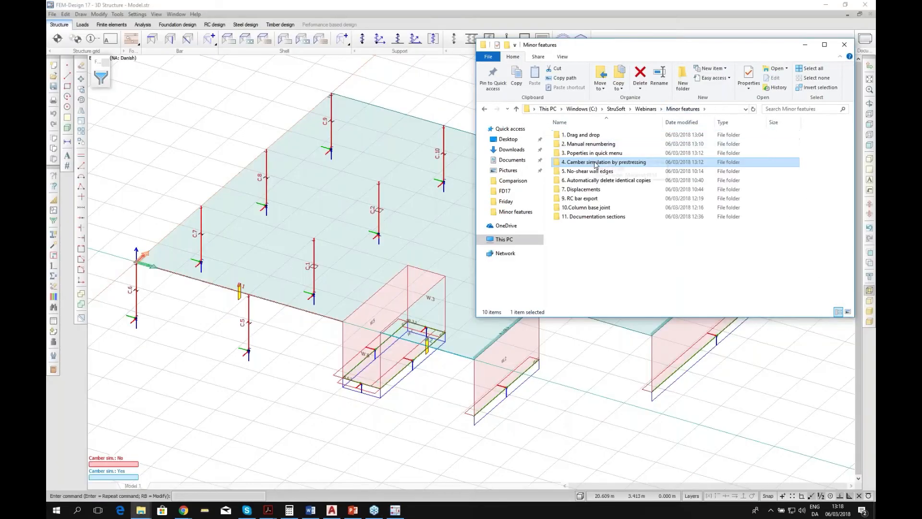
{"action": "double_click", "coordinate": [589, 172]}
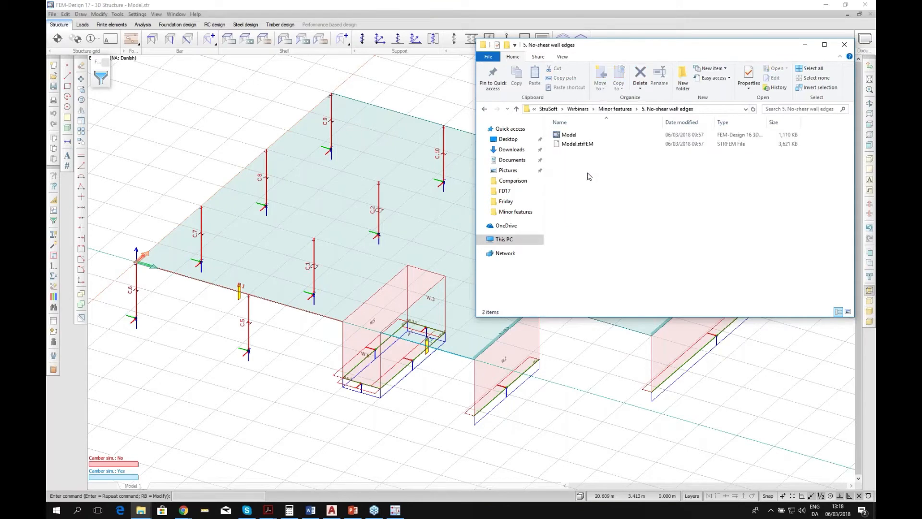
{"action": "left_click_drag", "start_coordinate": [572, 136], "coordinate": [326, 206]}
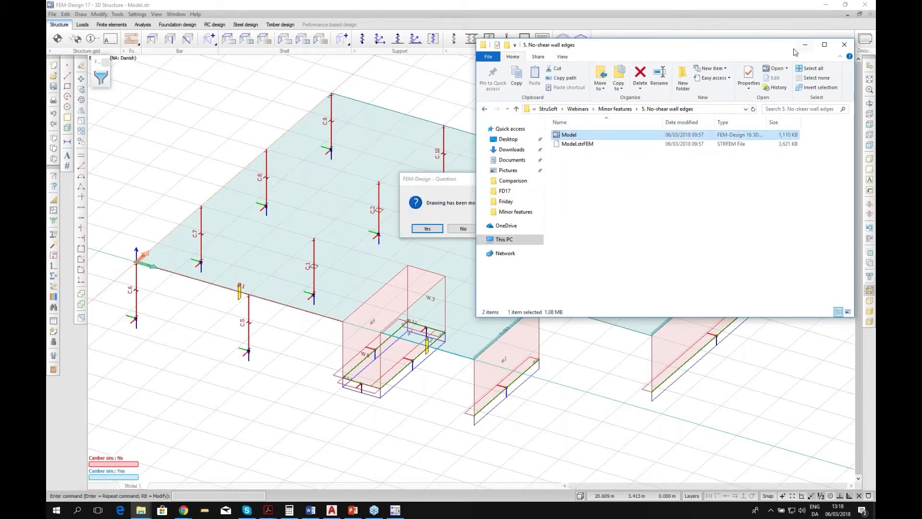
{"action": "left_click", "coordinate": [471, 183]}
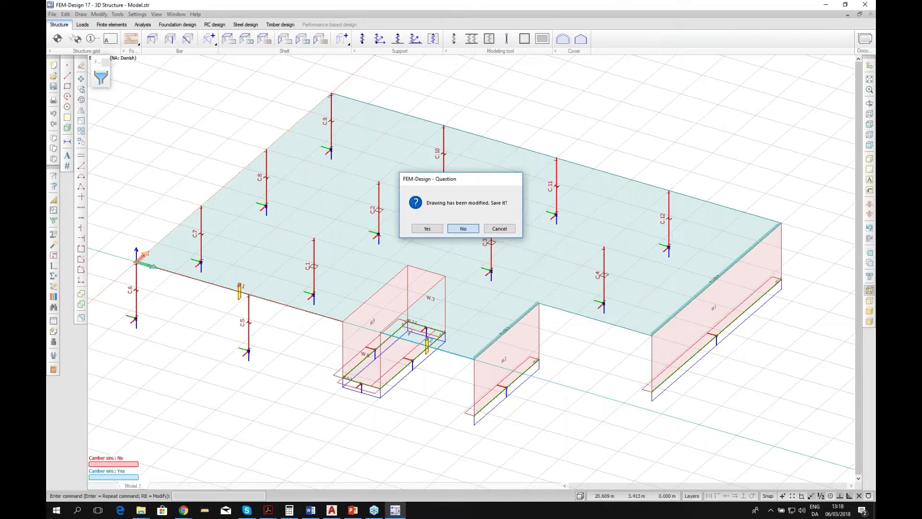
{"action": "left_click", "coordinate": [471, 228]}
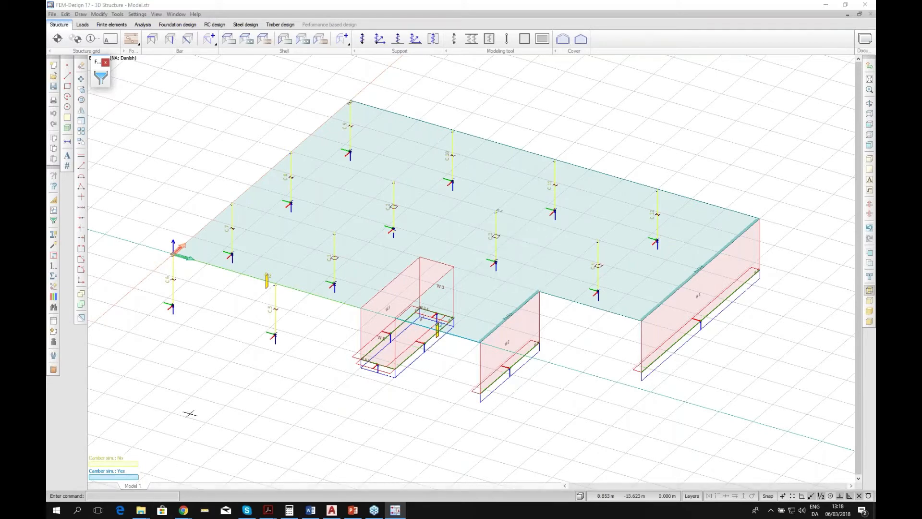
{"action": "left_click", "coordinate": [139, 512]}
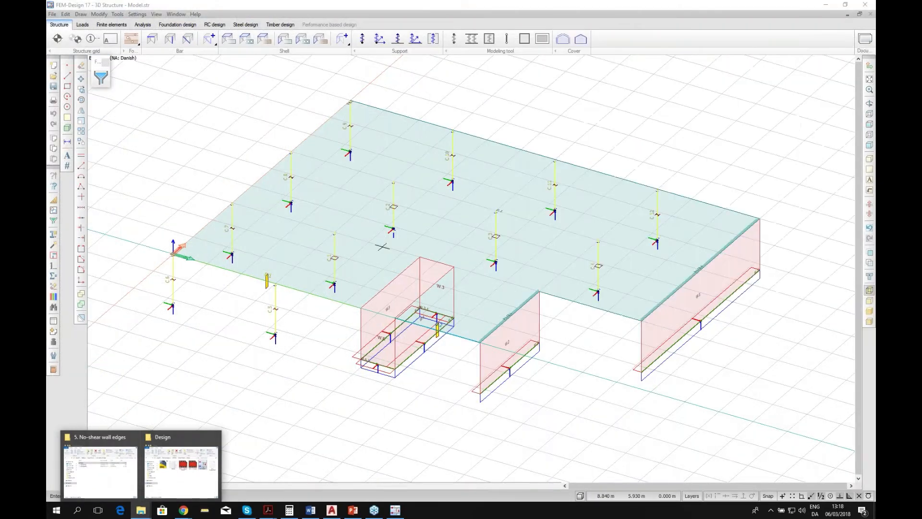
{"action": "left_click", "coordinate": [421, 8]}
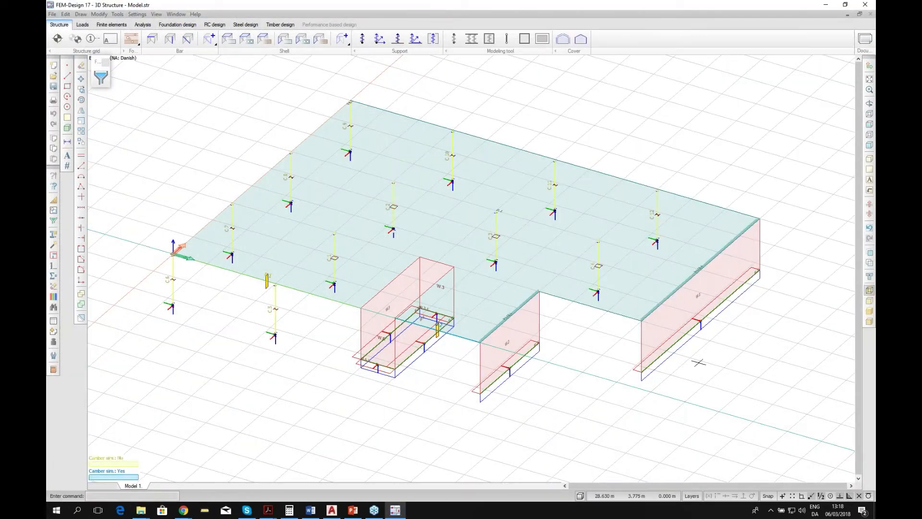
- Assign the No shear library type to the edge connection at the base of plane wall W.1
{"action": "scroll", "coordinate": [698, 363], "scroll_direction": "up", "scroll_amount": 5}
{"action": "scroll", "coordinate": [699, 366], "scroll_direction": "down", "scroll_amount": 4}
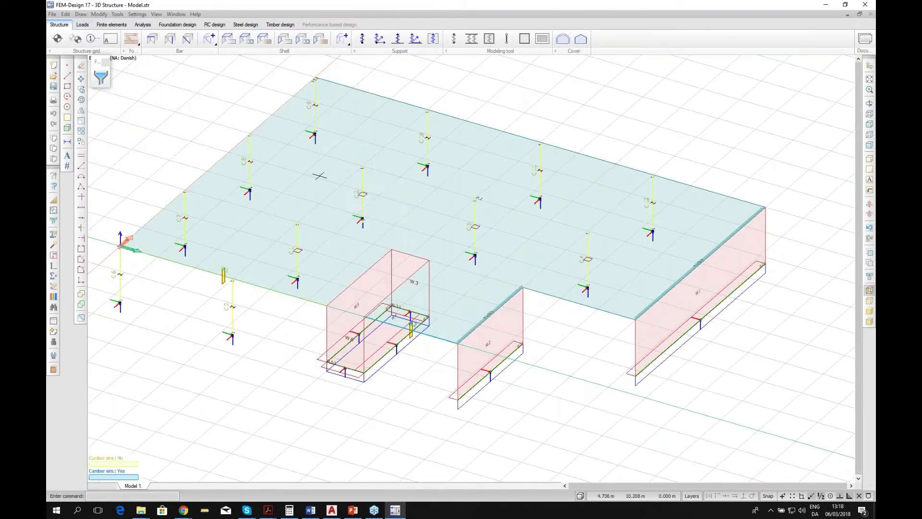
{"action": "scroll", "coordinate": [703, 292], "scroll_direction": "up", "scroll_amount": 1}
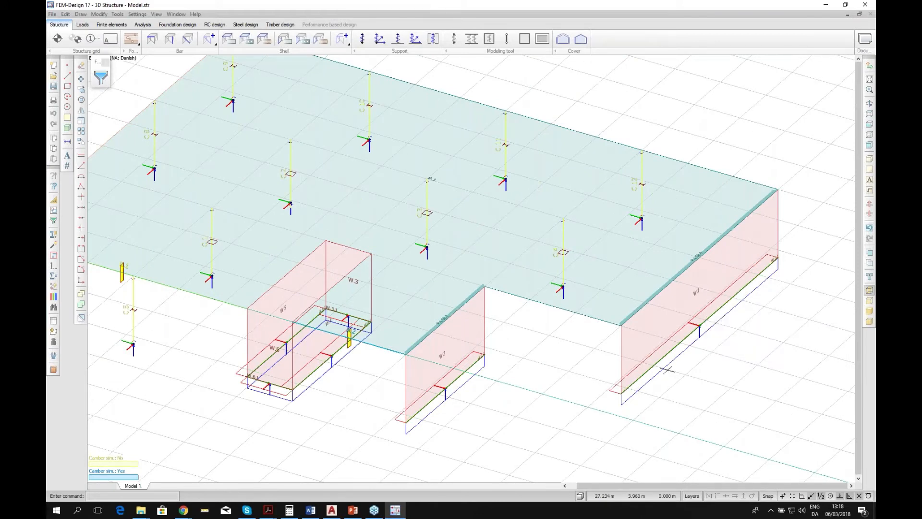
{"action": "scroll", "coordinate": [633, 360], "scroll_direction": "up", "scroll_amount": 1}
{"action": "scroll", "coordinate": [663, 292], "scroll_direction": "up", "scroll_amount": 1}
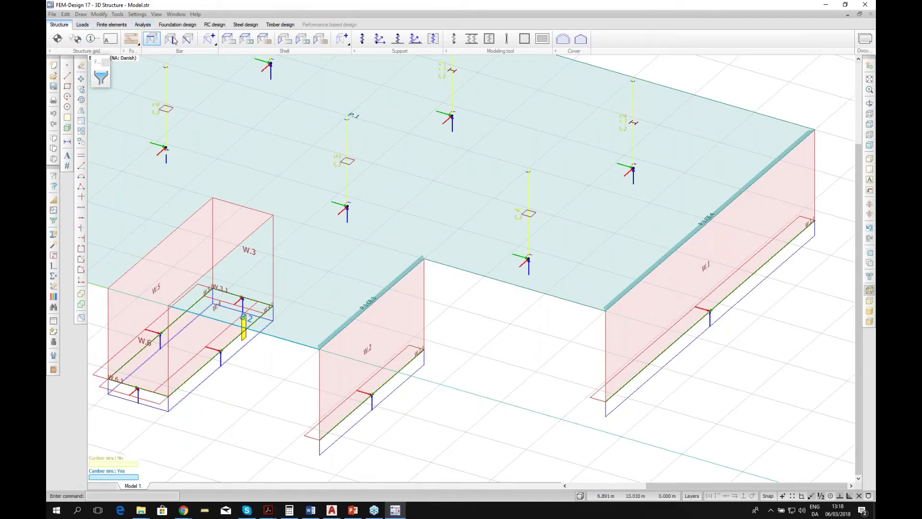
{"action": "left_click", "coordinate": [286, 40]}
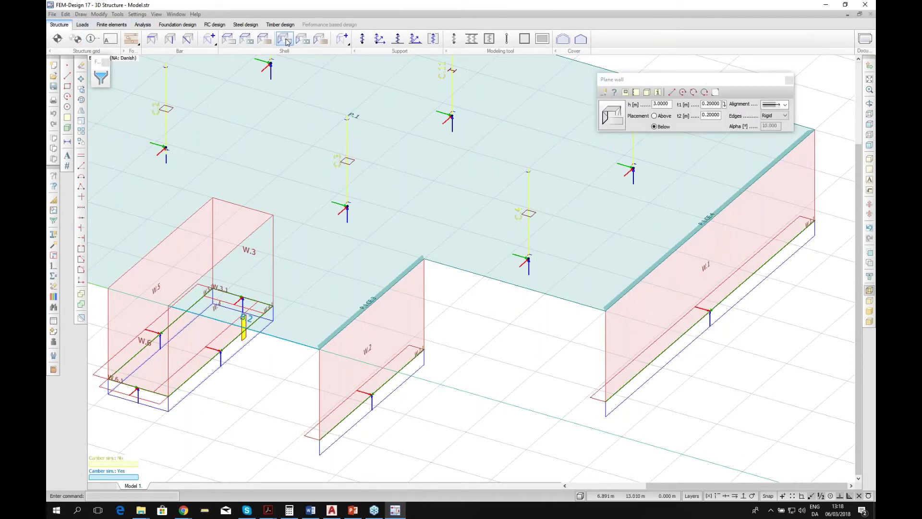
{"action": "scroll", "coordinate": [658, 334], "scroll_direction": "up", "scroll_amount": 1}
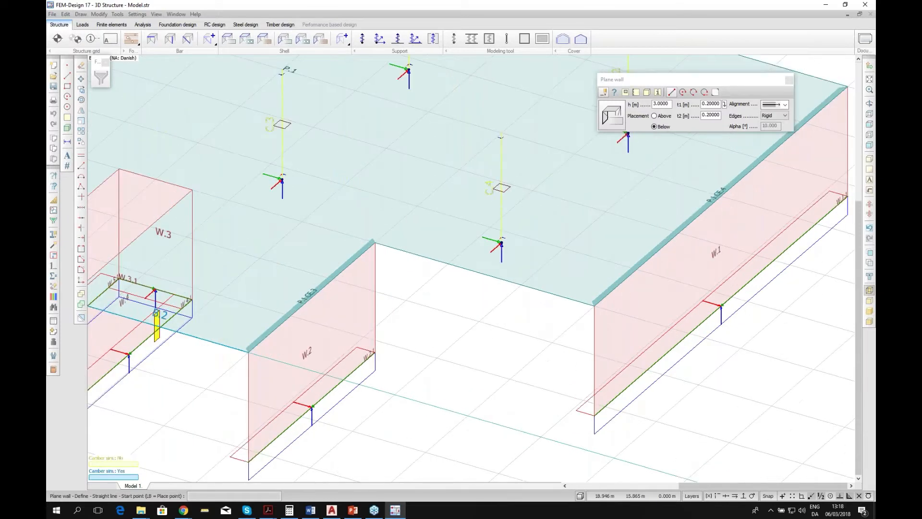
{"action": "left_click", "coordinate": [636, 93]}
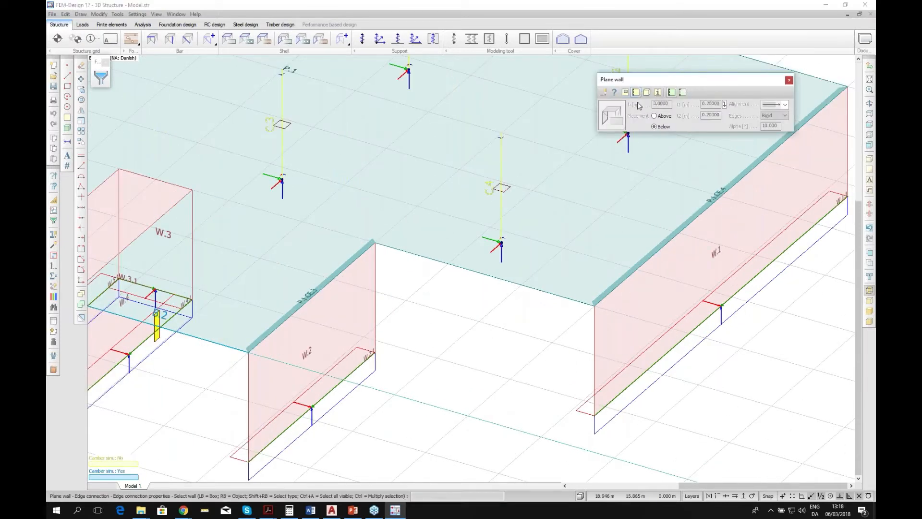
{"action": "left_click", "coordinate": [670, 349]}
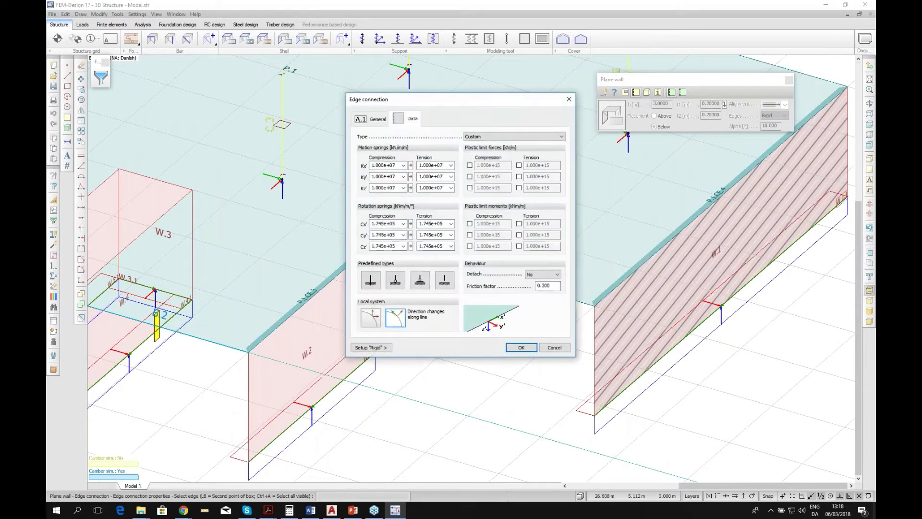
{"action": "left_click", "coordinate": [489, 135]}
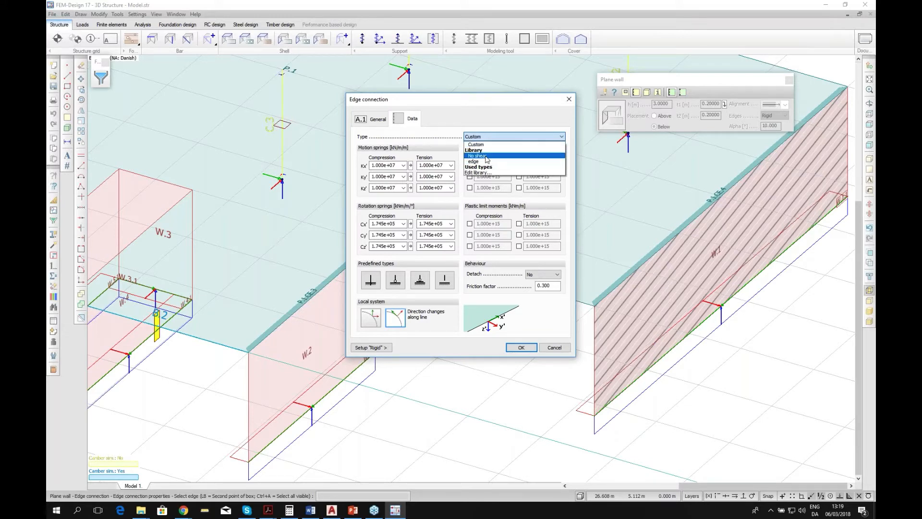
{"action": "left_click", "coordinate": [486, 157]}
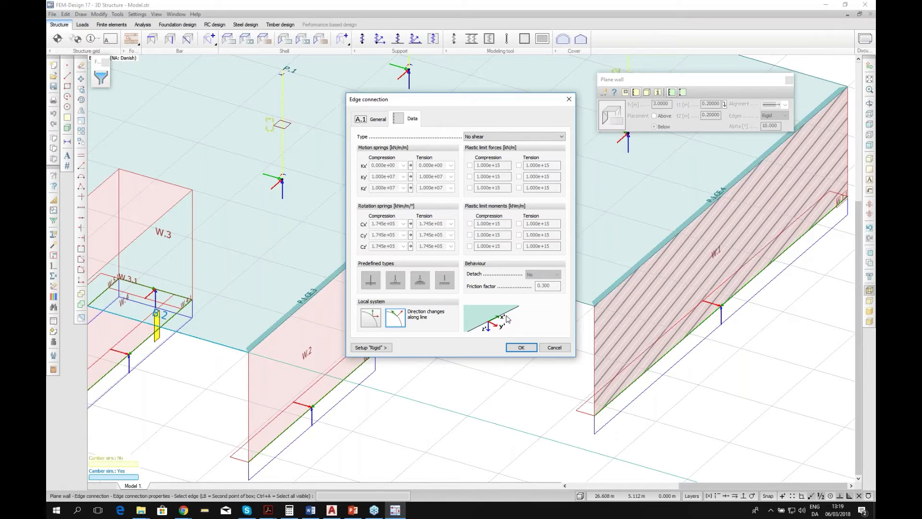
{"action": "left_click", "coordinate": [521, 348]}
- Assign the No shear library type to the edge connection at the base of plane wall W.2
{"action": "scroll", "coordinate": [653, 236], "scroll_direction": "down", "scroll_amount": 2}
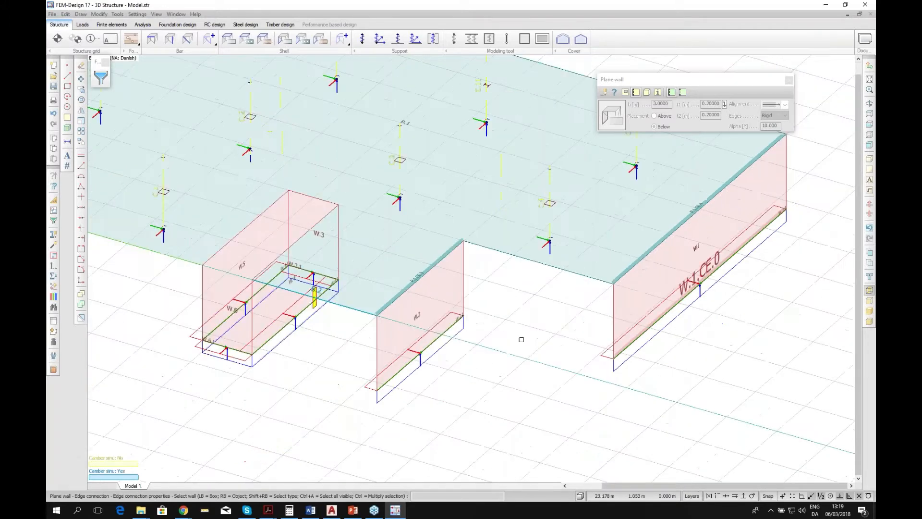
{"action": "scroll", "coordinate": [521, 340], "scroll_direction": "up", "scroll_amount": 3}
{"action": "left_click", "coordinate": [417, 322]}
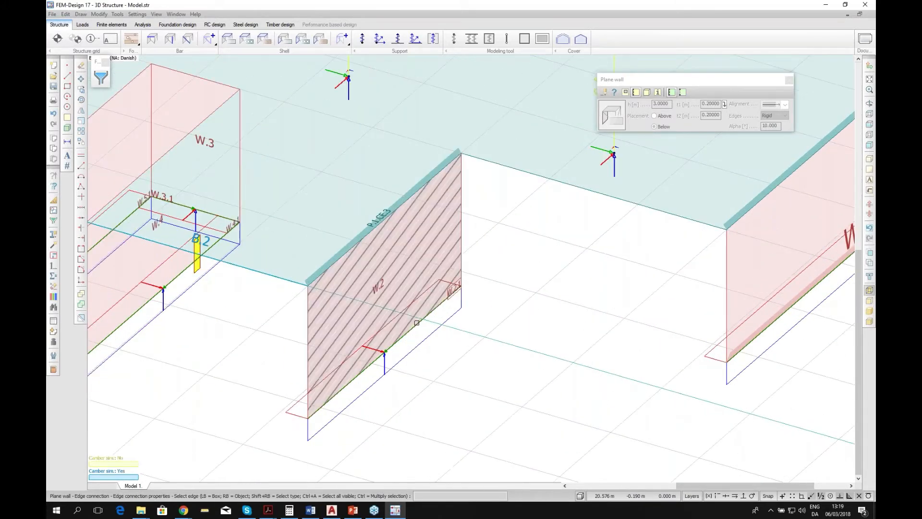
{"action": "left_click", "coordinate": [416, 322]}
{"action": "left_click", "coordinate": [489, 136]}
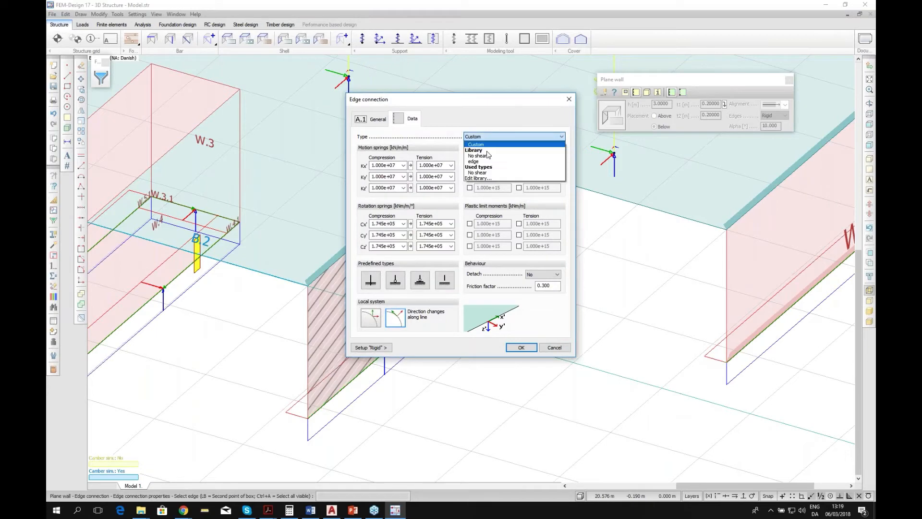
{"action": "left_click", "coordinate": [486, 156]}
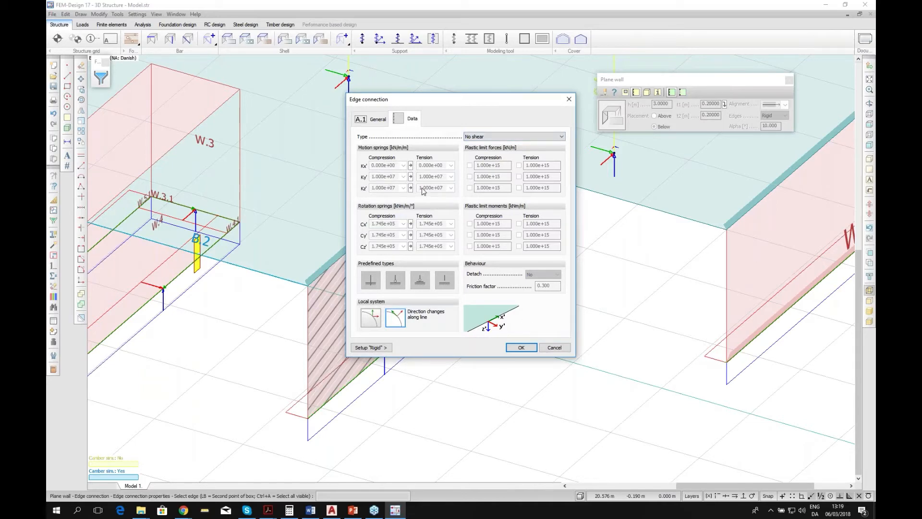
{"action": "left_click", "coordinate": [521, 348]}
- Set the colour schema mode for beams, columns and trusses to None and apply it to the model
{"action": "scroll", "coordinate": [343, 374], "scroll_direction": "down", "scroll_amount": 3}
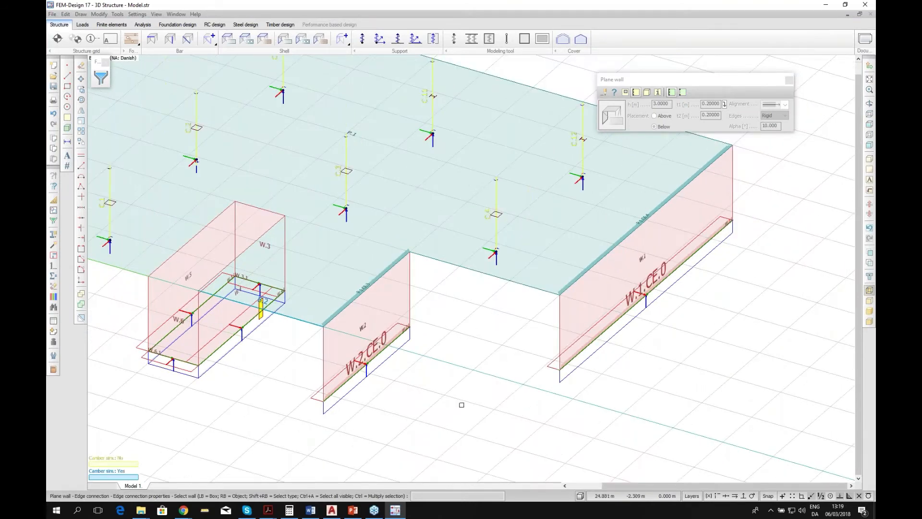
{"action": "scroll", "coordinate": [461, 404], "scroll_direction": "down", "scroll_amount": 2}
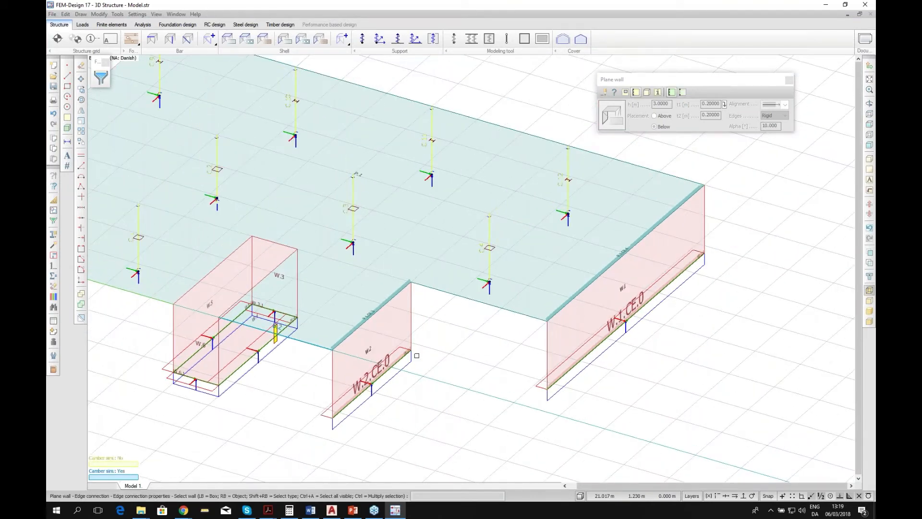
{"action": "scroll", "coordinate": [416, 356], "scroll_direction": "down", "scroll_amount": 1}
{"action": "scroll", "coordinate": [372, 412], "scroll_direction": "up", "scroll_amount": 3}
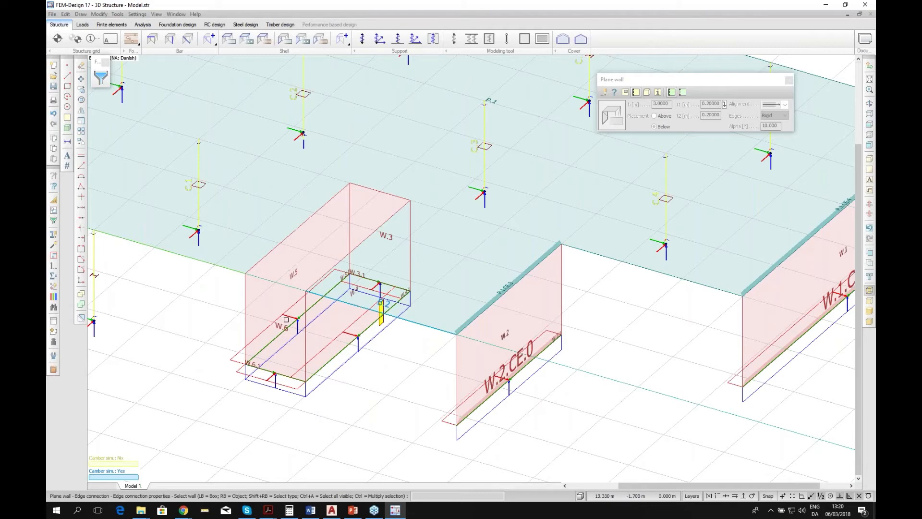
{"action": "scroll", "coordinate": [365, 398], "scroll_direction": "down", "scroll_amount": 3}
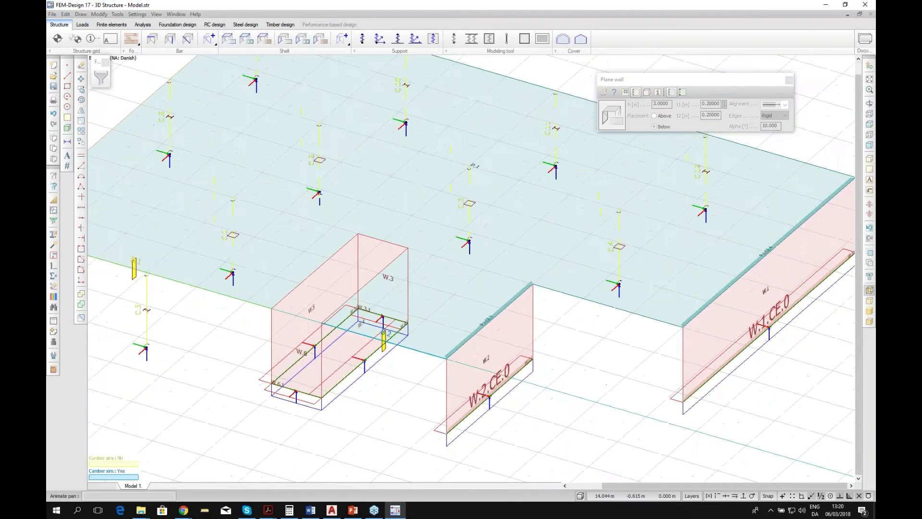
{"action": "left_click", "coordinate": [53, 296]}
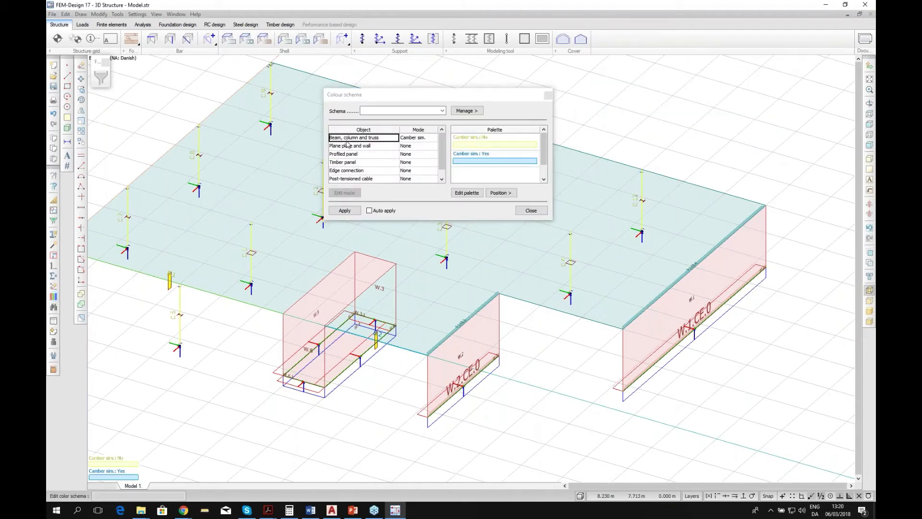
{"action": "left_click", "coordinate": [411, 138]}
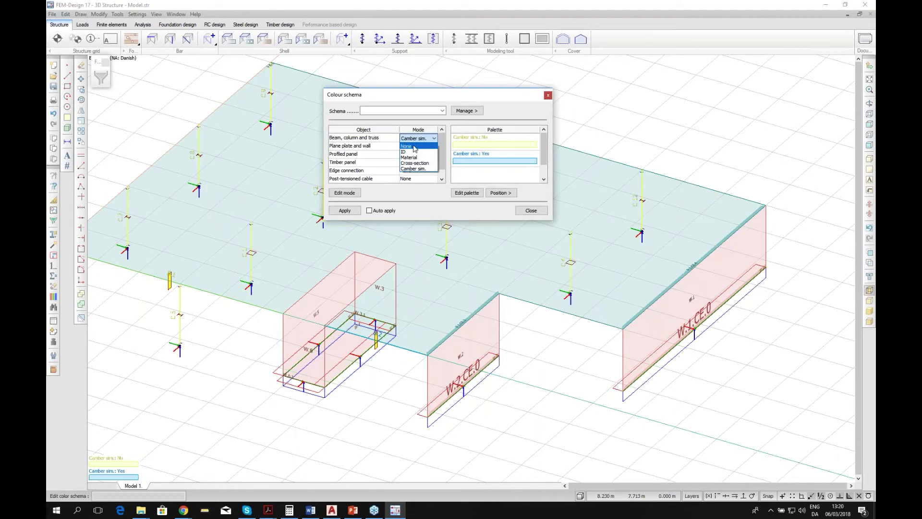
{"action": "left_click", "coordinate": [413, 146]}
{"action": "left_click", "coordinate": [354, 211]}
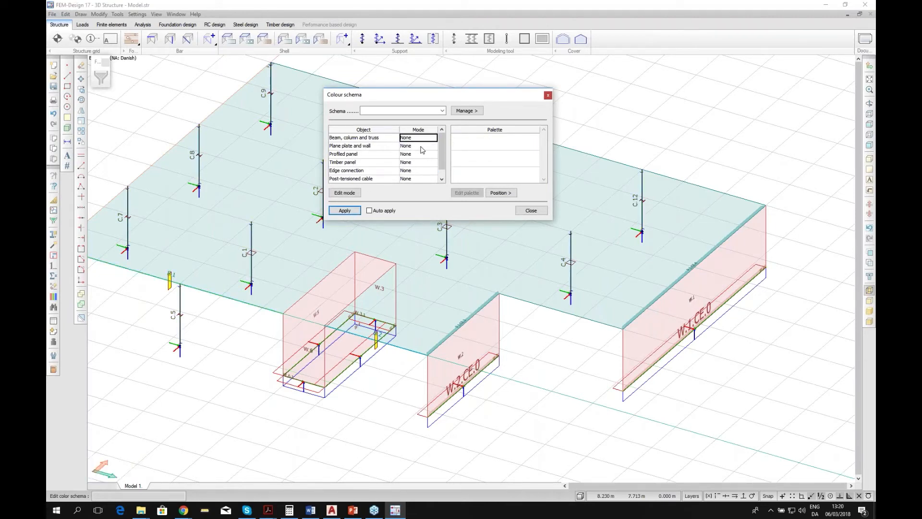
- Set the colour schema mode for edge connections to Rigidity type, apply it to the model and close the colour schema settings
{"action": "left_click", "coordinate": [408, 172]}
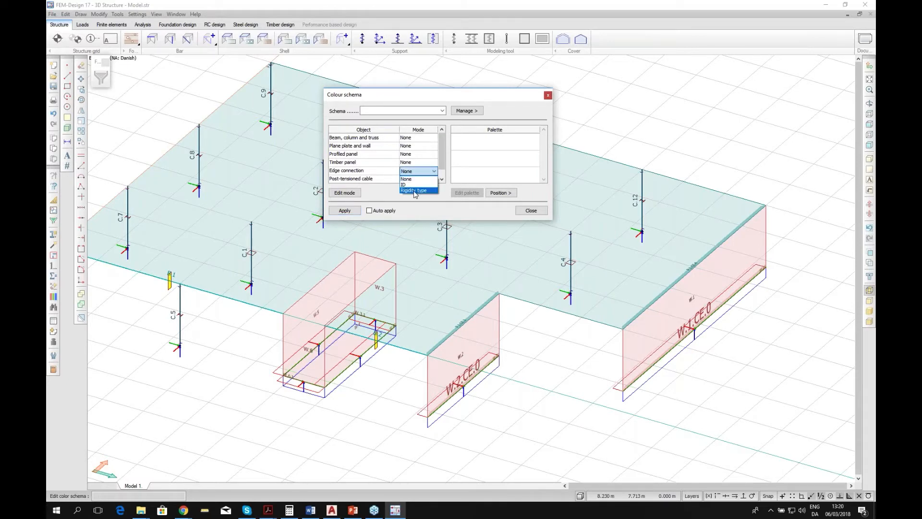
{"action": "left_click", "coordinate": [415, 191]}
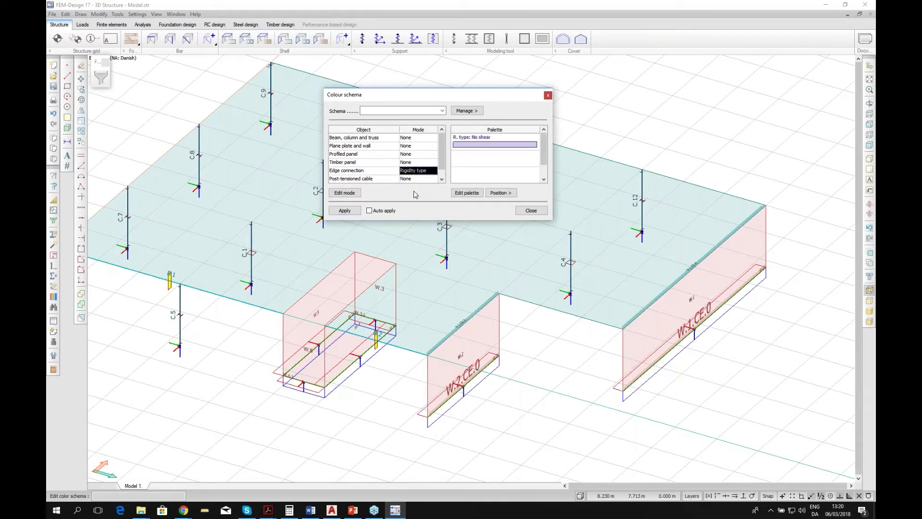
{"action": "left_click", "coordinate": [489, 145]}
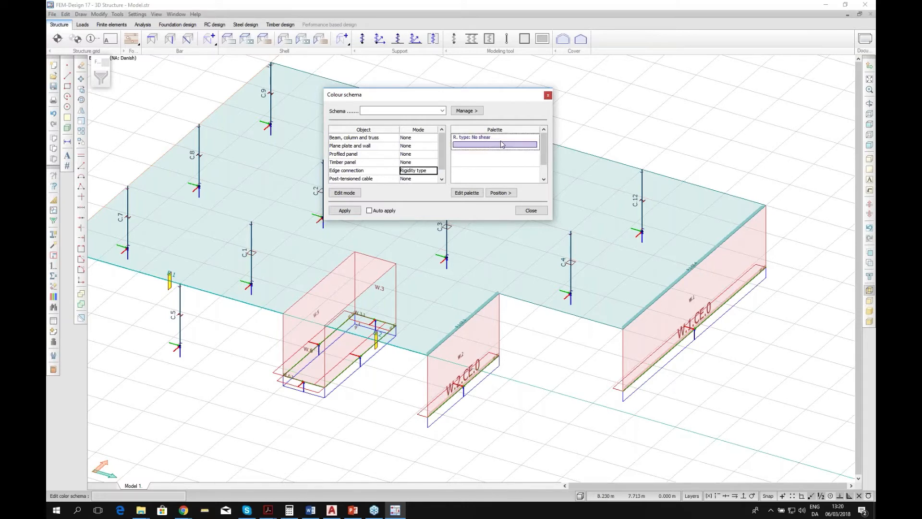
{"action": "left_click", "coordinate": [346, 211]}
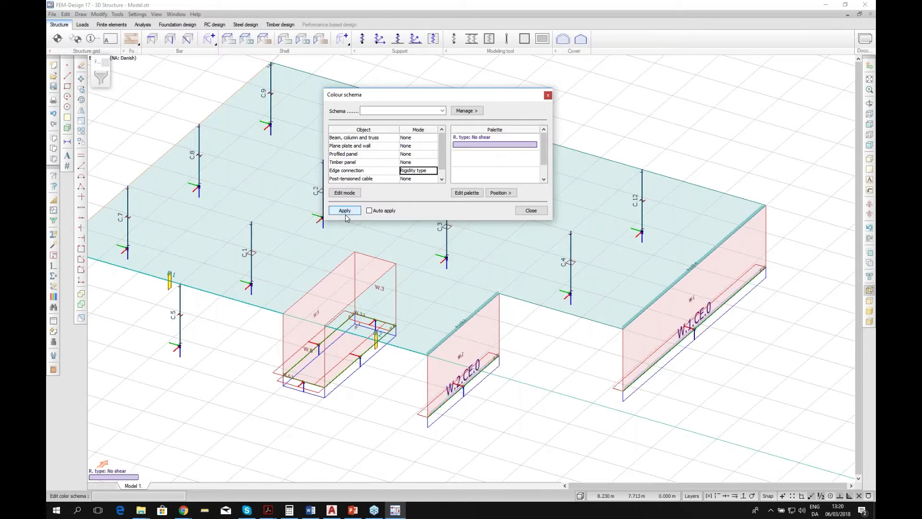
{"action": "left_click", "coordinate": [531, 211]}
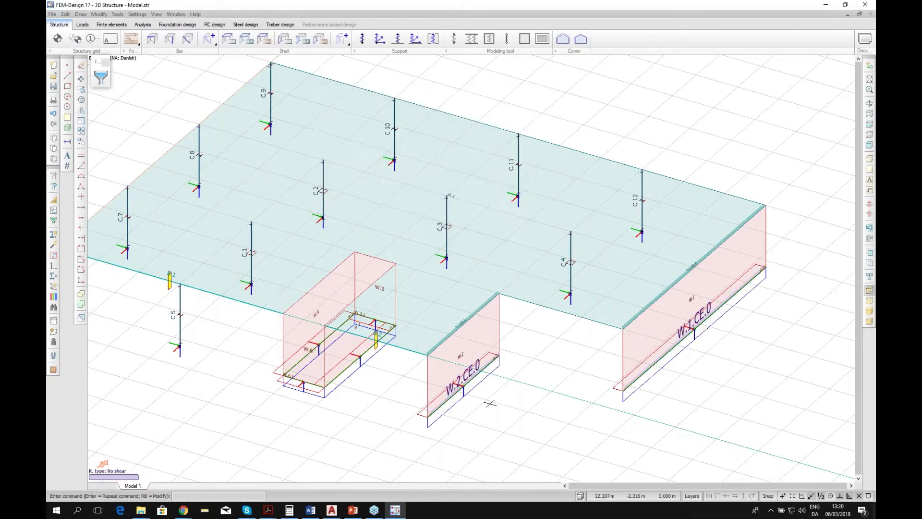
- Examine the colouring and labels of the edge connections at the bases of walls W.1 and W.2
{"action": "scroll", "coordinate": [490, 403], "scroll_direction": "up", "scroll_amount": 4}
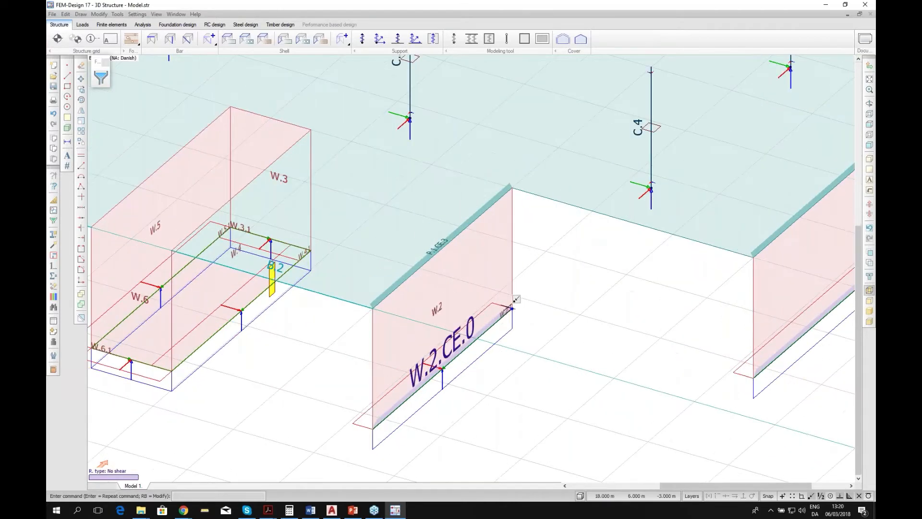
{"action": "scroll", "coordinate": [437, 400], "scroll_direction": "down", "scroll_amount": 3}
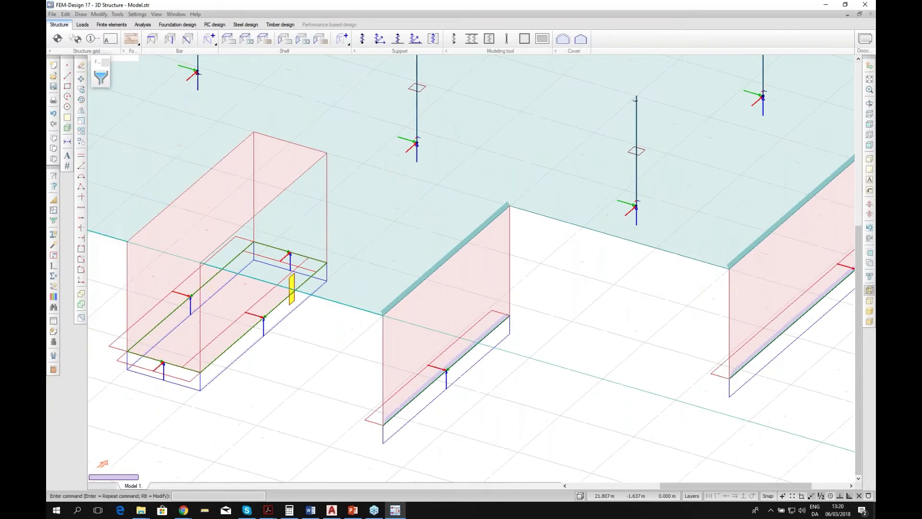
{"action": "scroll", "coordinate": [437, 400], "scroll_direction": "up", "scroll_amount": 1}
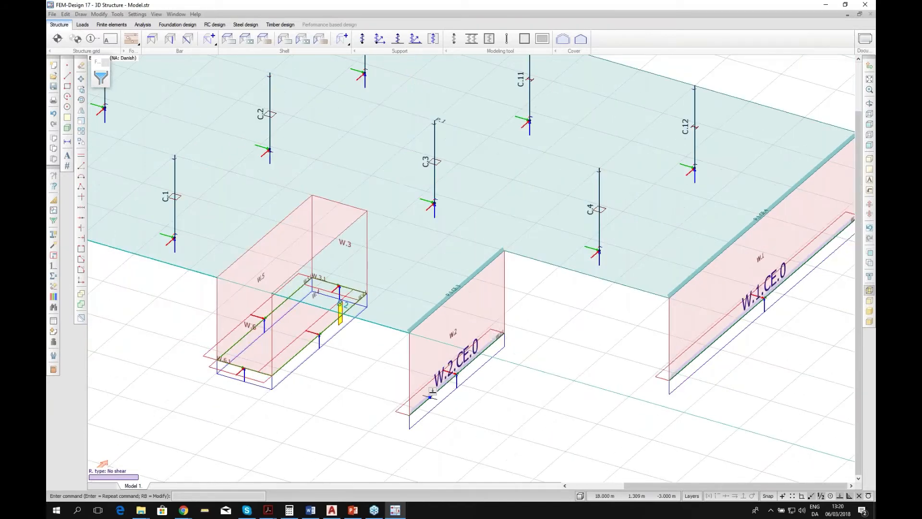
{"action": "scroll", "coordinate": [420, 423], "scroll_direction": "up", "scroll_amount": 2}
{"action": "middle_click_drag", "start_coordinate": [500, 345], "coordinate": [379, 402]}
{"action": "scroll", "coordinate": [370, 359], "scroll_direction": "down", "scroll_amount": 1}
{"action": "scroll", "coordinate": [392, 352], "scroll_direction": "down", "scroll_amount": 2}
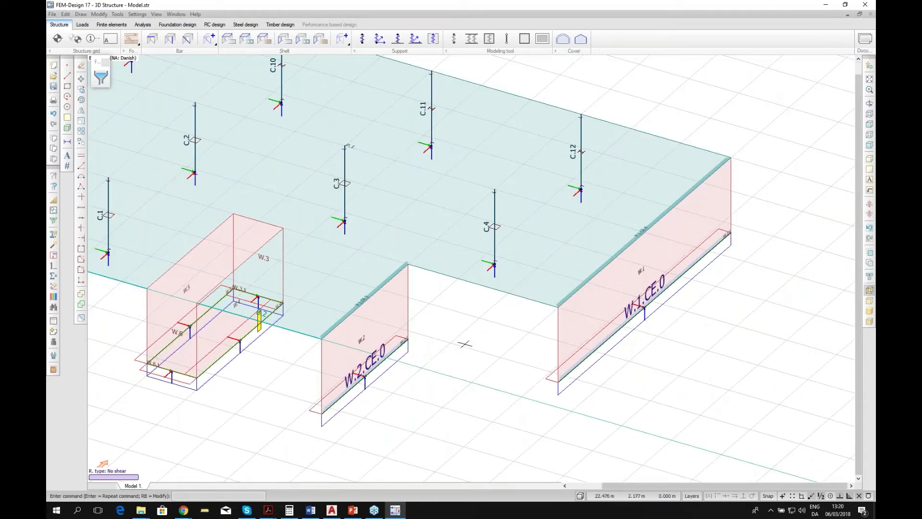
{"action": "scroll", "coordinate": [465, 344], "scroll_direction": "down", "scroll_amount": 3}
{"action": "scroll", "coordinate": [198, 345], "scroll_direction": "up", "scroll_amount": 6}
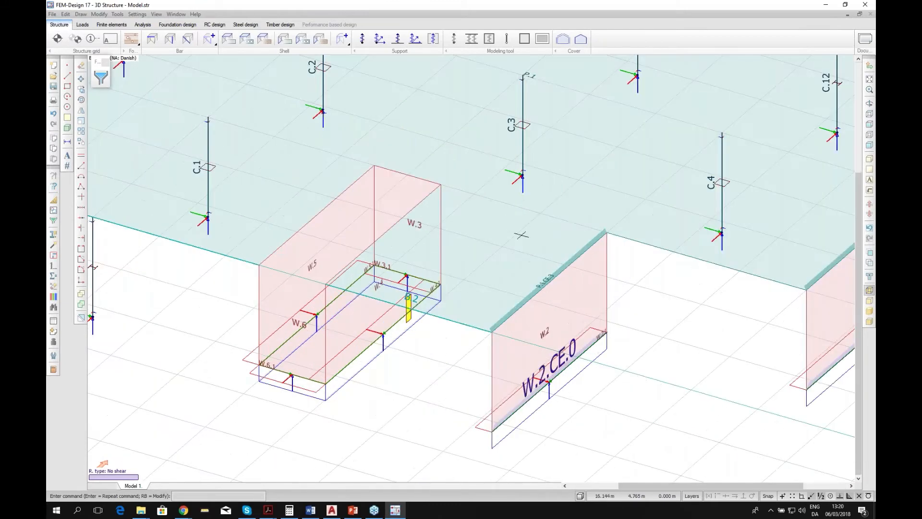
{"action": "scroll", "coordinate": [521, 235], "scroll_direction": "down", "scroll_amount": 3}
{"action": "scroll", "coordinate": [655, 270], "scroll_direction": "up", "scroll_amount": 5}
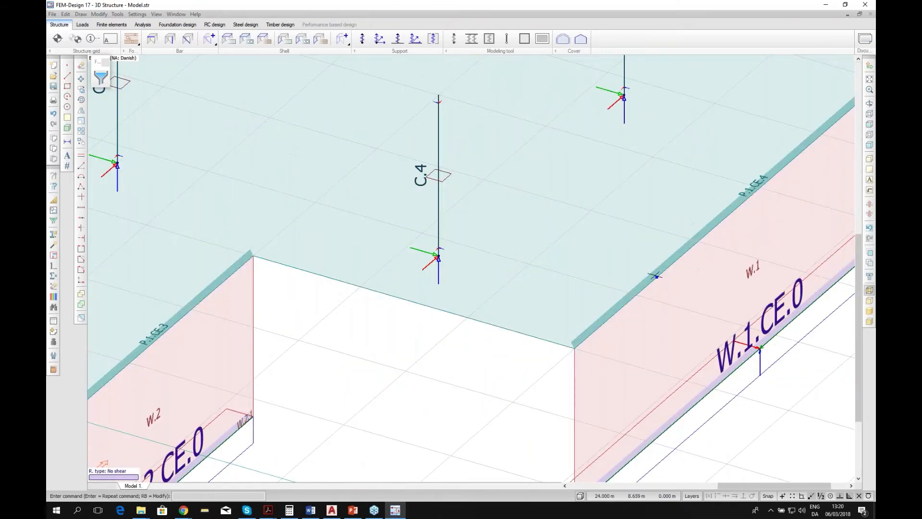
{"action": "scroll", "coordinate": [664, 265], "scroll_direction": "down", "scroll_amount": 2}
{"action": "scroll", "coordinate": [664, 266], "scroll_direction": "down", "scroll_amount": 4}
{"action": "scroll", "coordinate": [368, 333], "scroll_direction": "up", "scroll_amount": 9}
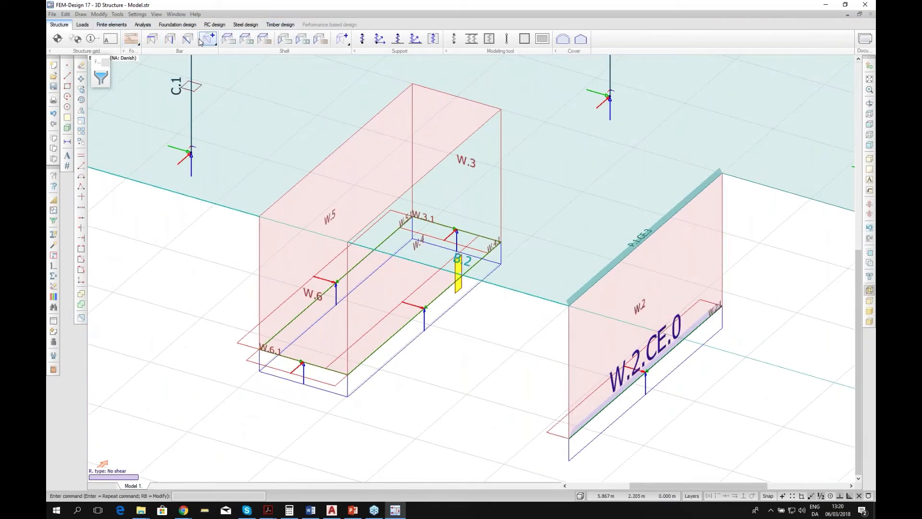
- Give the edge connection at the base of plane wall W.4 the predefined type with 1.000e+07 motion springs and zero rotation springs
{"action": "left_click", "coordinate": [285, 39]}
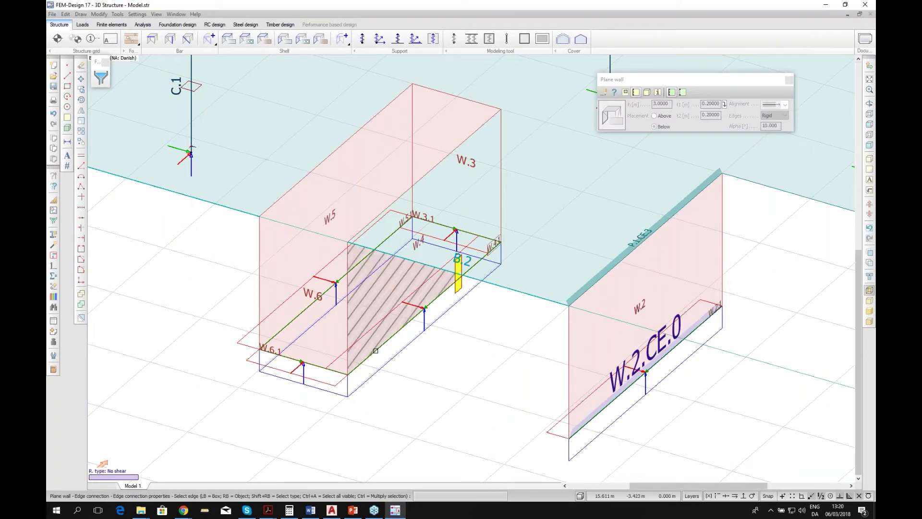
{"action": "left_click", "coordinate": [376, 350]}
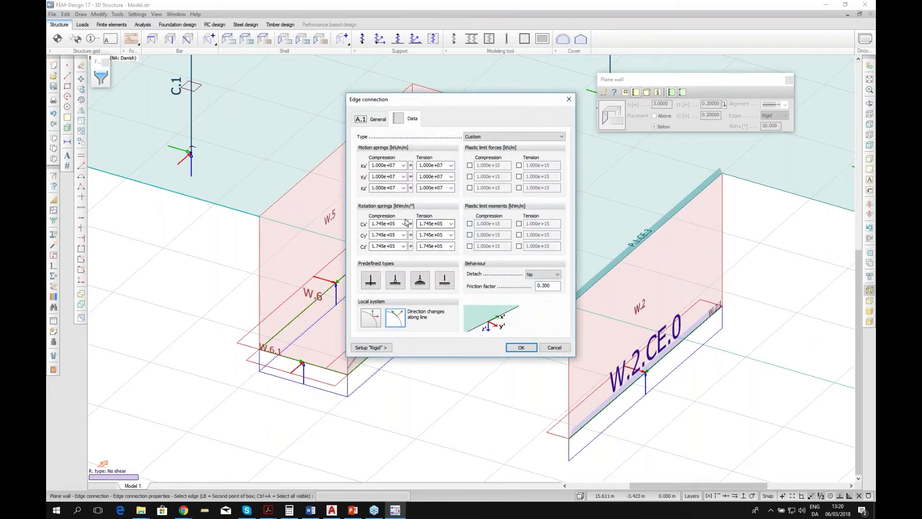
{"action": "left_click", "coordinate": [395, 279]}
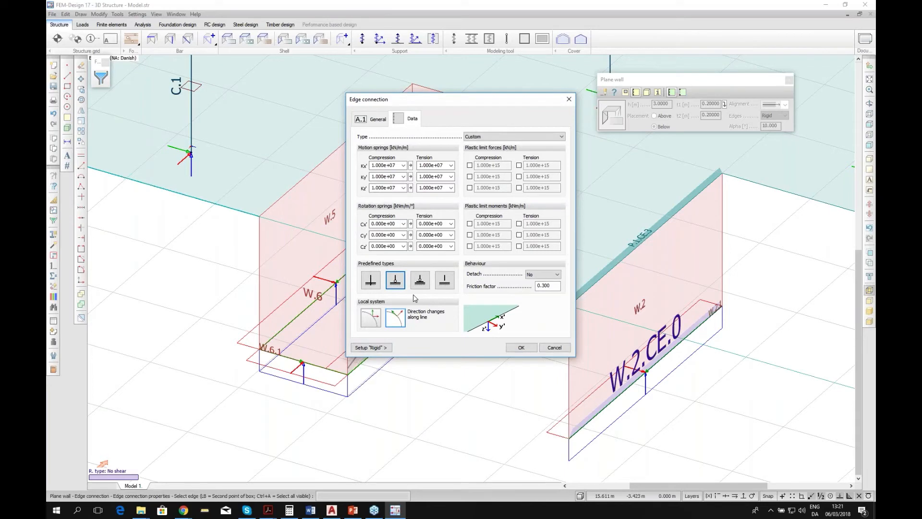
{"action": "left_click", "coordinate": [521, 347]}
{"action": "scroll", "coordinate": [512, 347], "scroll_direction": "up", "scroll_amount": 3}
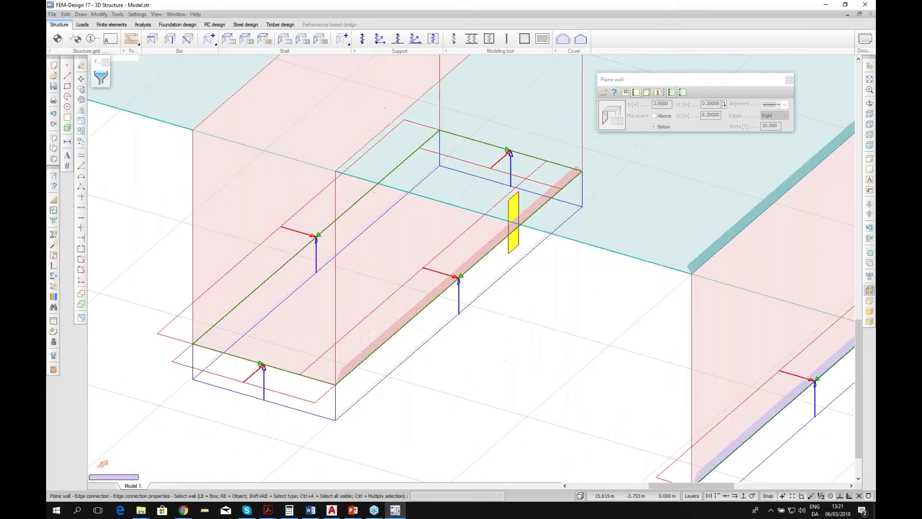
{"action": "scroll", "coordinate": [356, 353], "scroll_direction": "up", "scroll_amount": 1}
{"action": "scroll", "coordinate": [356, 354], "scroll_direction": "down", "scroll_amount": 4}
{"action": "middle_click_drag", "start_coordinate": [629, 289], "coordinate": [602, 305]}
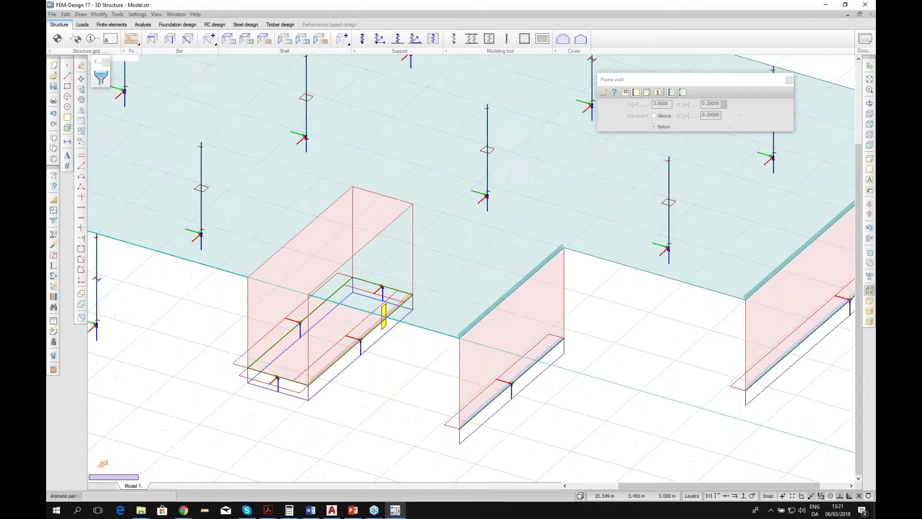
{"action": "scroll", "coordinate": [429, 211], "scroll_direction": "down", "scroll_amount": 1}
{"action": "middle_click_drag", "start_coordinate": [595, 147], "coordinate": [460, 254]}
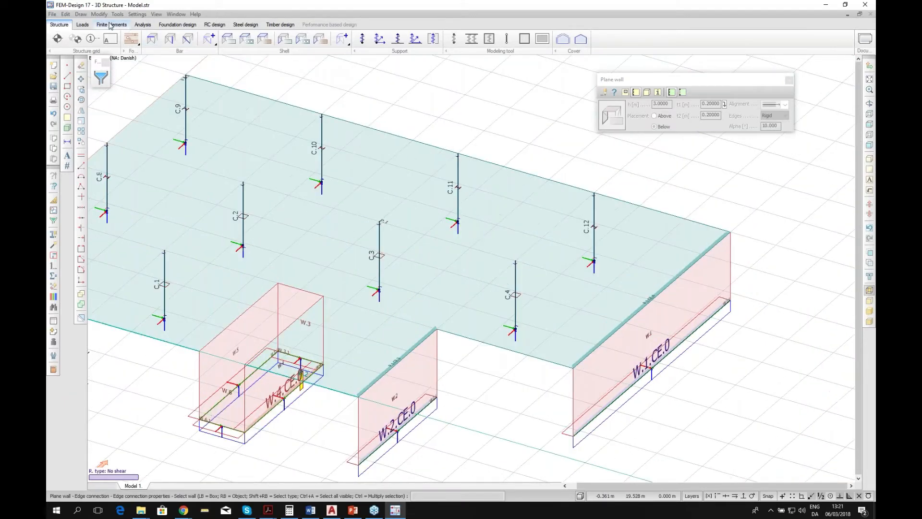
- Enable the Type label for connections in the Connection, diaphragm display settings
{"action": "left_click", "coordinate": [134, 14]}
{"action": "left_click", "coordinate": [151, 65]}
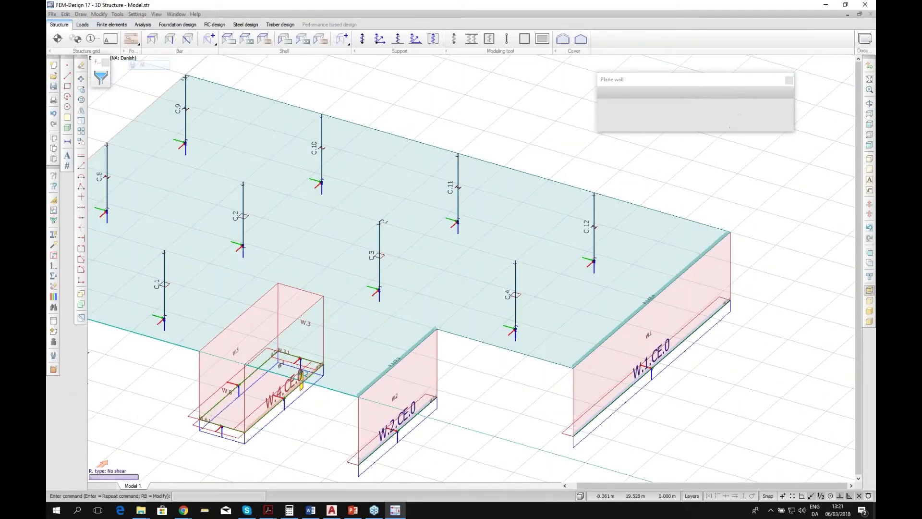
{"action": "double_click", "coordinate": [366, 169]}
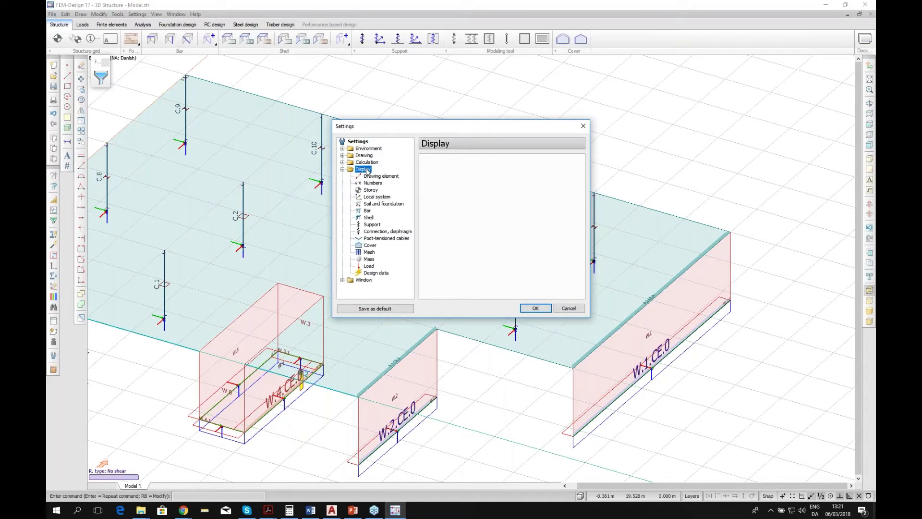
{"action": "left_click", "coordinate": [375, 232]}
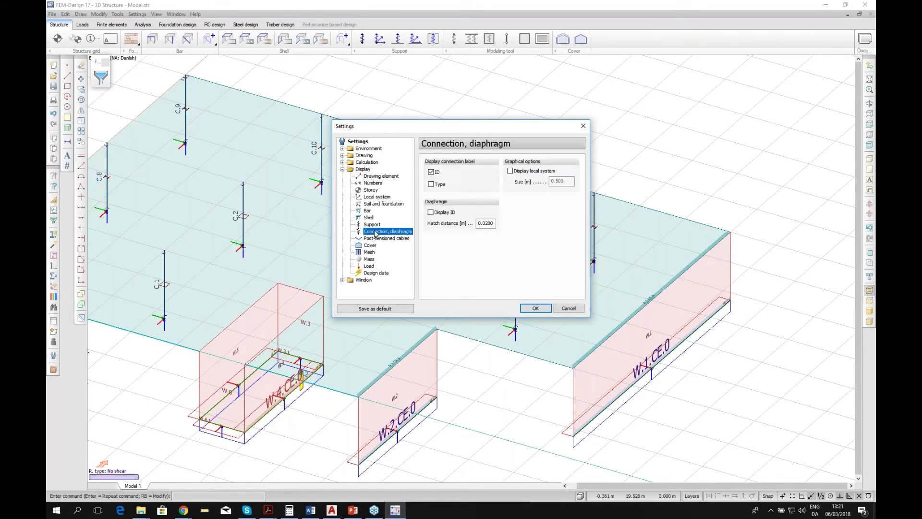
{"action": "left_click", "coordinate": [431, 185]}
{"action": "left_click", "coordinate": [536, 308]}
- Inspect the ID and type labels on the base edge connections of walls W.1, W.2 and W.4
{"action": "scroll", "coordinate": [444, 415], "scroll_direction": "up", "scroll_amount": 7}
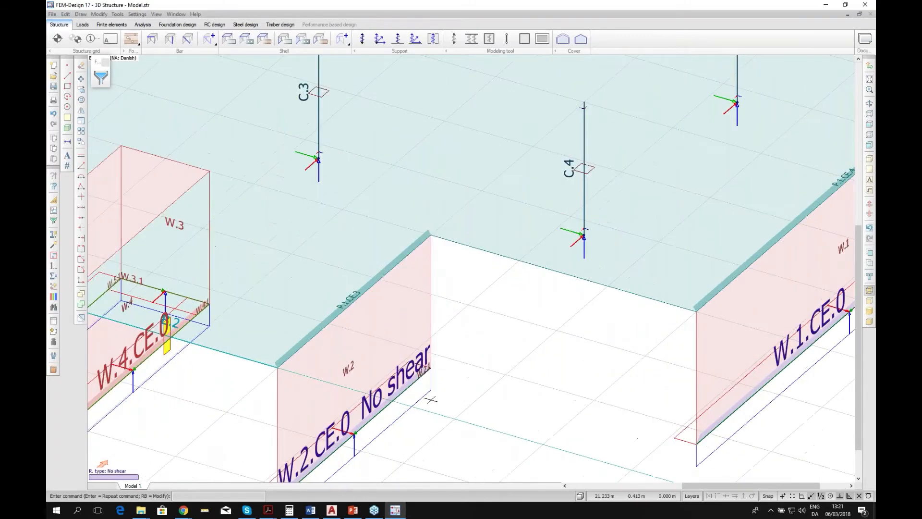
{"action": "scroll", "coordinate": [431, 393], "scroll_direction": "down", "scroll_amount": 4}
{"action": "scroll", "coordinate": [429, 392], "scroll_direction": "up", "scroll_amount": 2}
{"action": "middle_click_drag", "start_coordinate": [403, 383], "coordinate": [414, 344]}
{"action": "scroll", "coordinate": [416, 344], "scroll_direction": "down", "scroll_amount": 1}
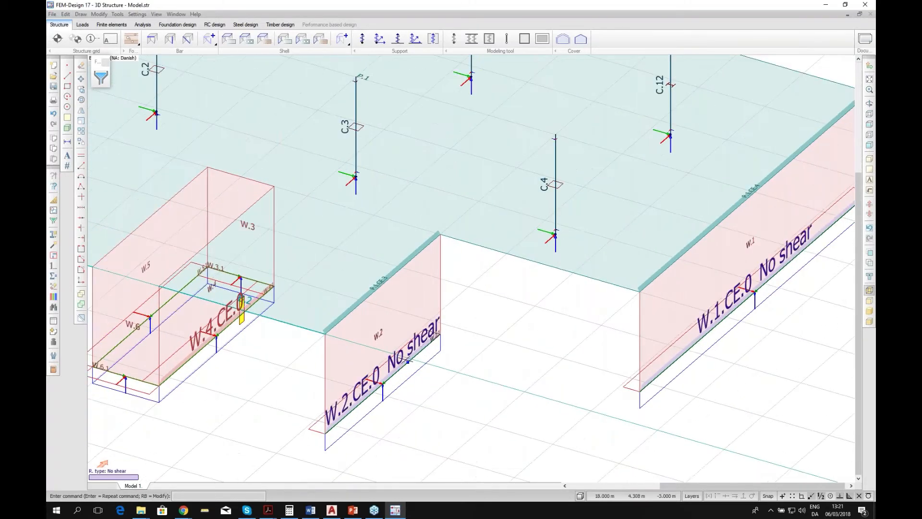
{"action": "scroll", "coordinate": [408, 361], "scroll_direction": "down", "scroll_amount": 3}
{"action": "scroll", "coordinate": [408, 360], "scroll_direction": "up", "scroll_amount": 4}
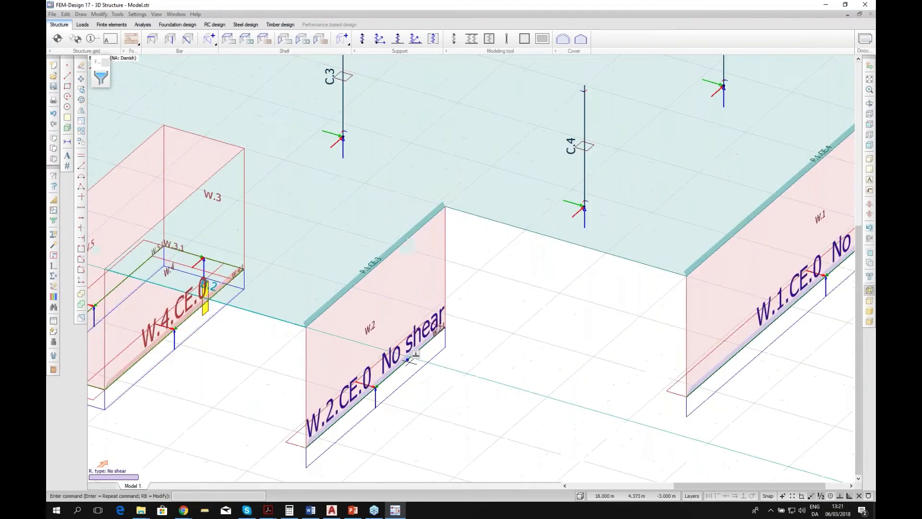
{"action": "scroll", "coordinate": [408, 361], "scroll_direction": "down", "scroll_amount": 2}
{"action": "scroll", "coordinate": [329, 286], "scroll_direction": "down", "scroll_amount": 2}
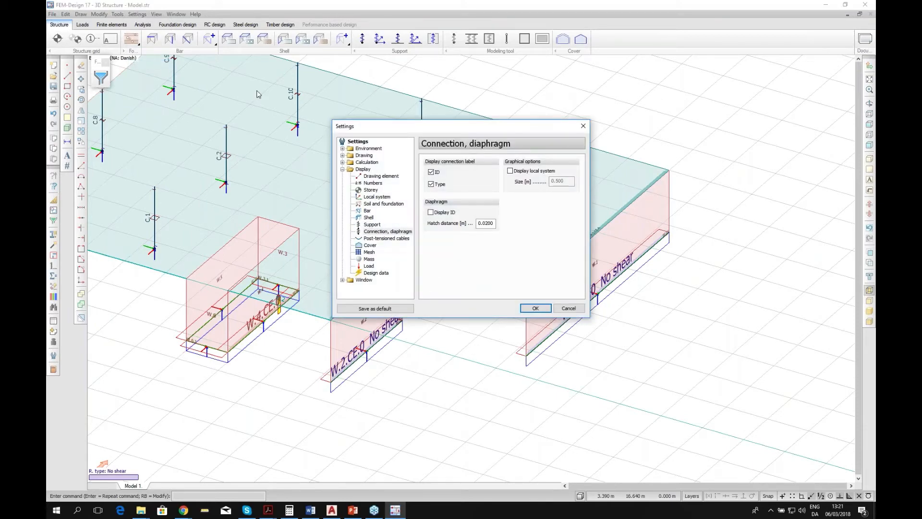
- Turn off the ID in the connection labels, keeping only the Type label displayed
{"action": "left_click", "coordinate": [431, 172]}
{"action": "left_click", "coordinate": [535, 307]}
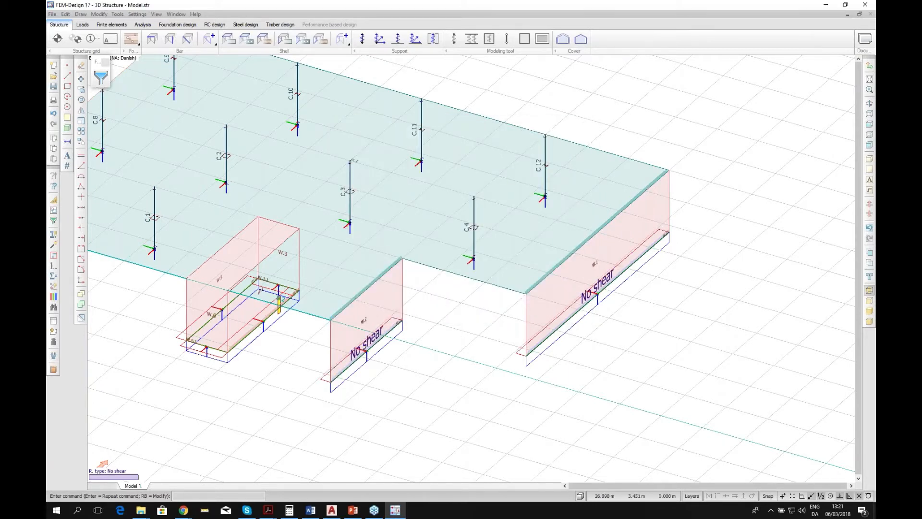
{"action": "scroll", "coordinate": [556, 338], "scroll_direction": "down", "scroll_amount": 2}
{"action": "scroll", "coordinate": [610, 337], "scroll_direction": "down", "scroll_amount": 1}
{"action": "scroll", "coordinate": [250, 221], "scroll_direction": "up", "scroll_amount": 1}
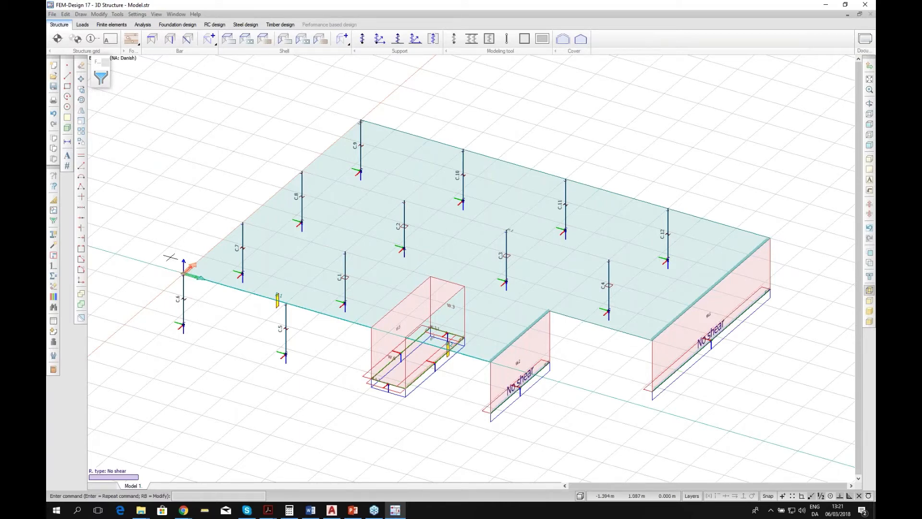
- Load the Model file from the "6. Automatically delete identical copies" folder into FEM-Design, discarding the changes to the current drawing
{"action": "mouse_move", "coordinate": [141, 510]}
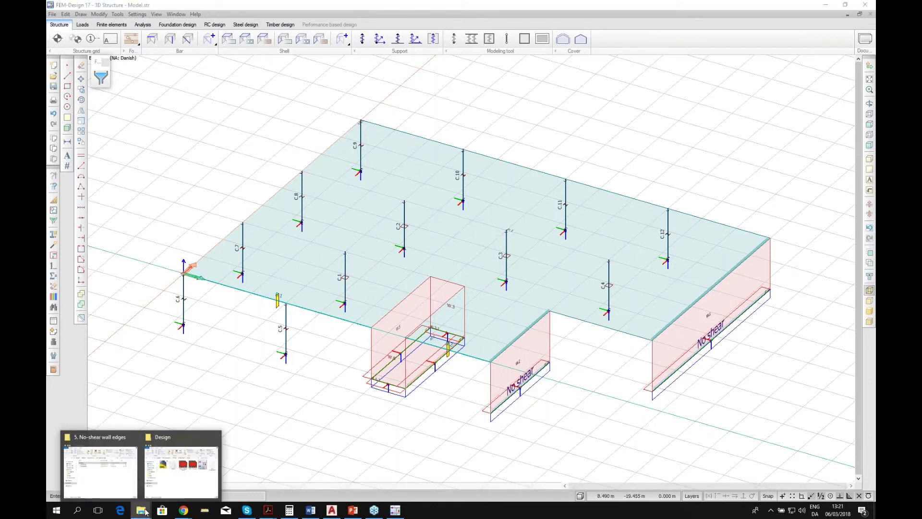
{"action": "left_click", "coordinate": [113, 476]}
{"action": "left_click", "coordinate": [621, 109]}
{"action": "left_click", "coordinate": [596, 182]}
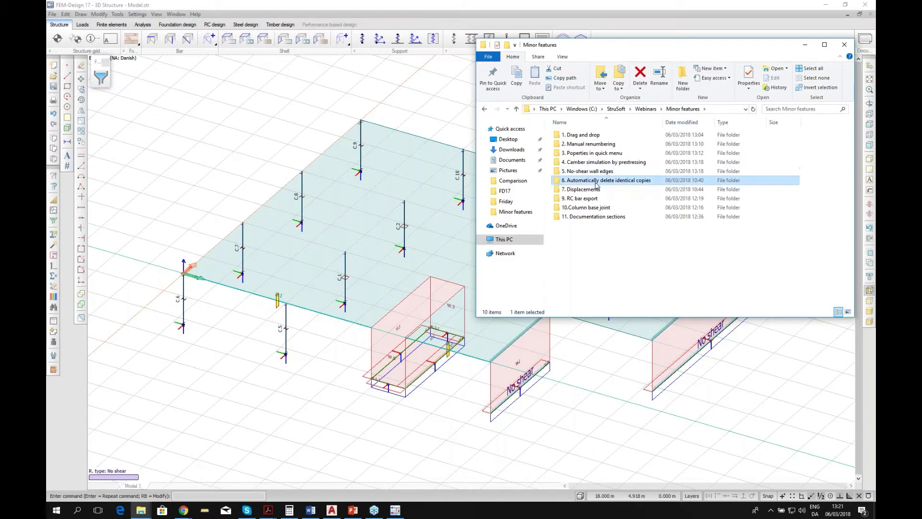
{"action": "double_click", "coordinate": [596, 182]}
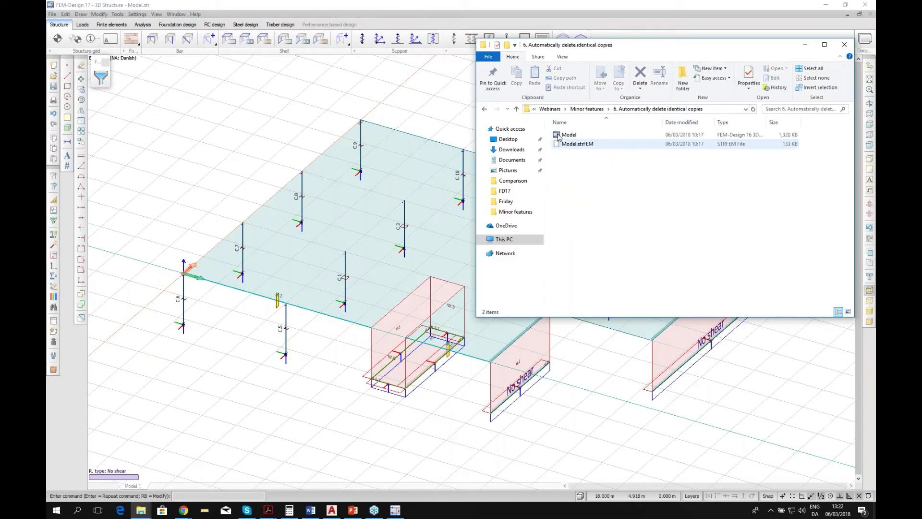
{"action": "left_click_drag", "start_coordinate": [569, 135], "coordinate": [370, 201]}
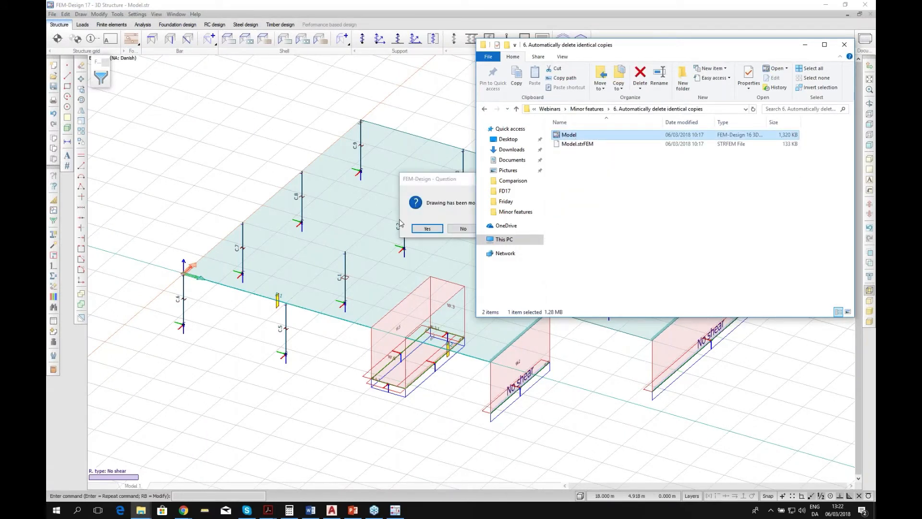
{"action": "left_click", "coordinate": [463, 228]}
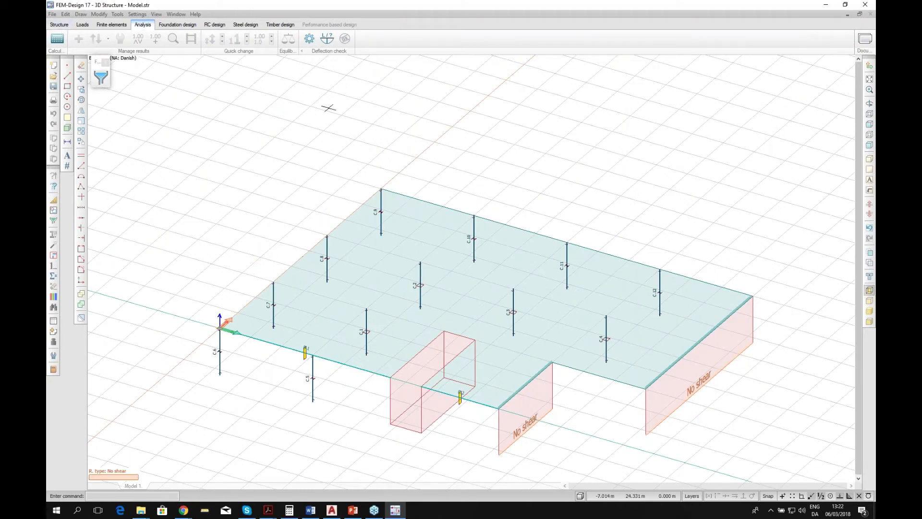
- Start an analysis calculation of the model for load combinations only
{"action": "scroll", "coordinate": [325, 107], "scroll_direction": "down", "scroll_amount": 1}
{"action": "scroll", "coordinate": [424, 236], "scroll_direction": "up", "scroll_amount": 4}
{"action": "scroll", "coordinate": [424, 236], "scroll_direction": "down", "scroll_amount": 3}
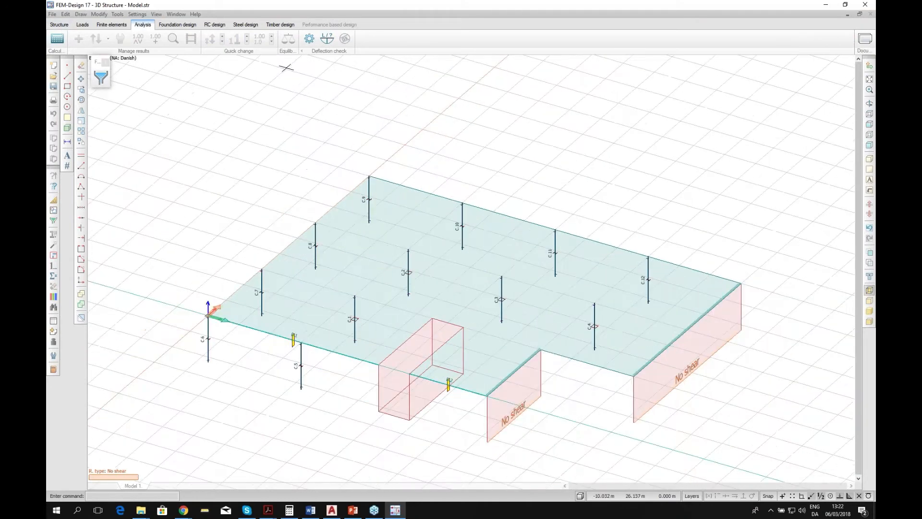
{"action": "middle_click_drag", "start_coordinate": [419, 247], "coordinate": [410, 208]}
{"action": "mouse_move", "coordinate": [454, 208]}
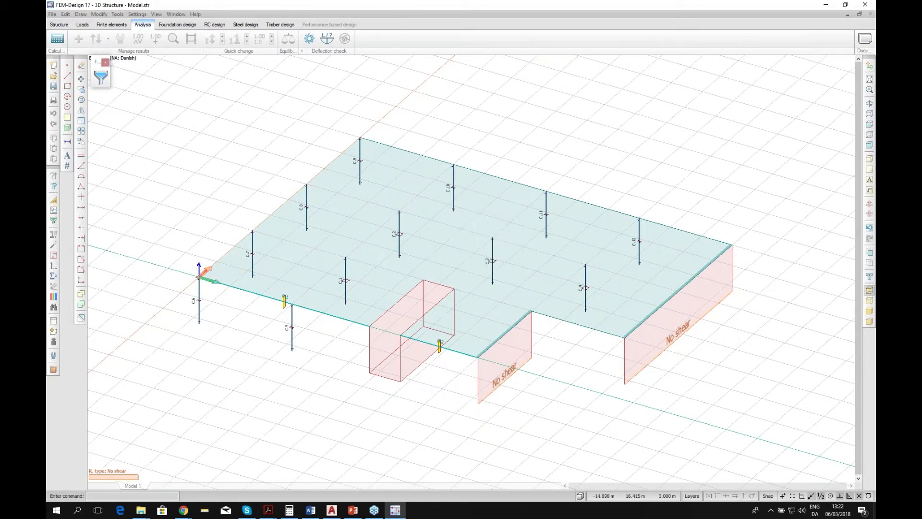
{"action": "left_click", "coordinate": [58, 39]}
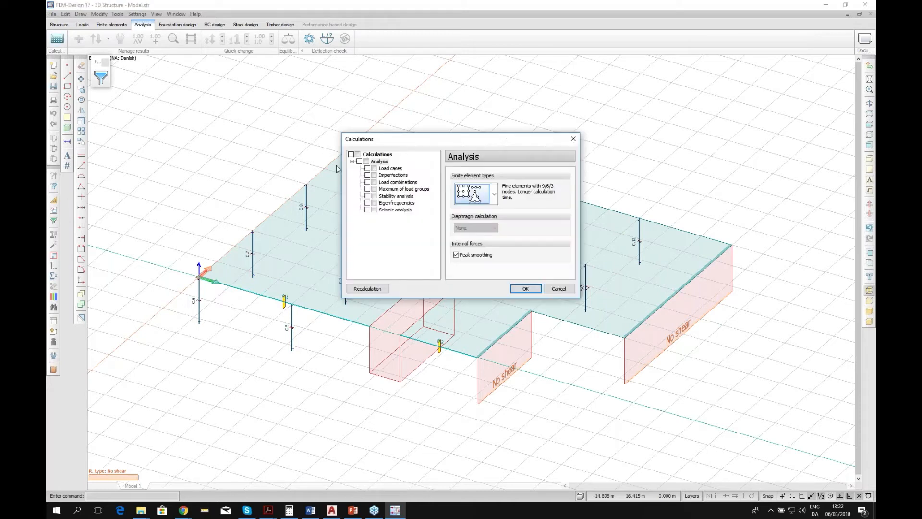
{"action": "left_click", "coordinate": [367, 182]}
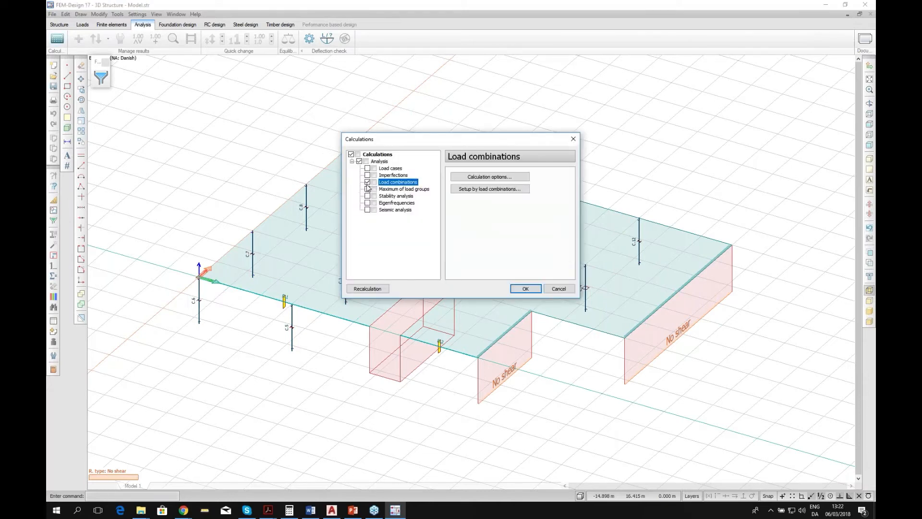
{"action": "left_click", "coordinate": [534, 291]}
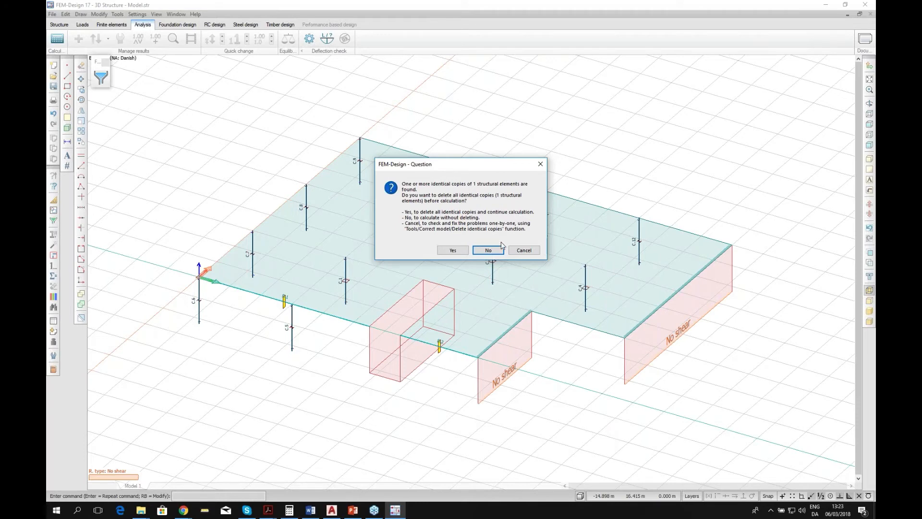
- Delete all identical copies of structural elements, continue the calculation, and dismiss the finished calculation report
{"action": "left_click", "coordinate": [445, 255]}
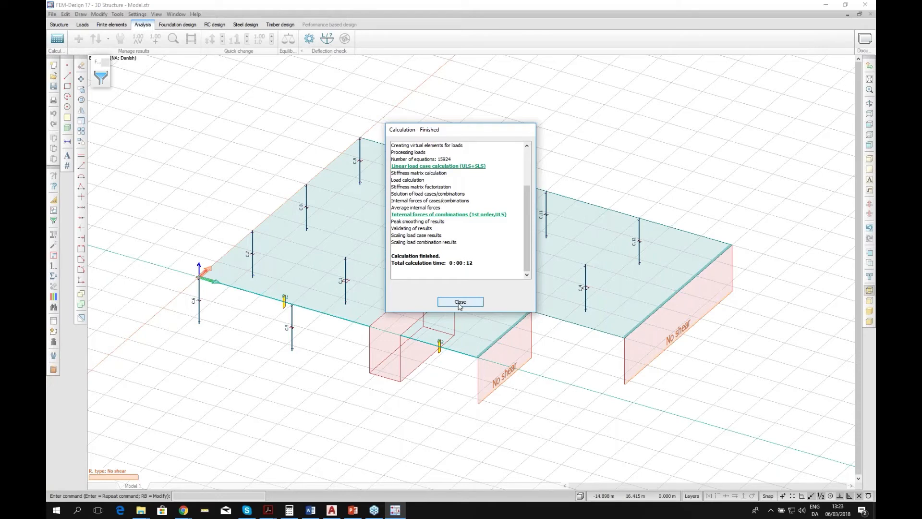
{"action": "left_click_drag", "start_coordinate": [438, 133], "coordinate": [452, 119]}
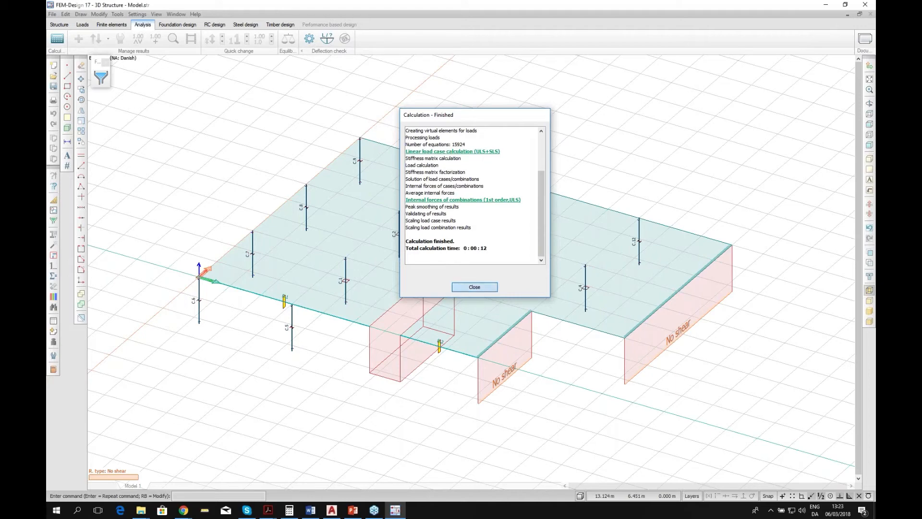
{"action": "left_click", "coordinate": [459, 286]}
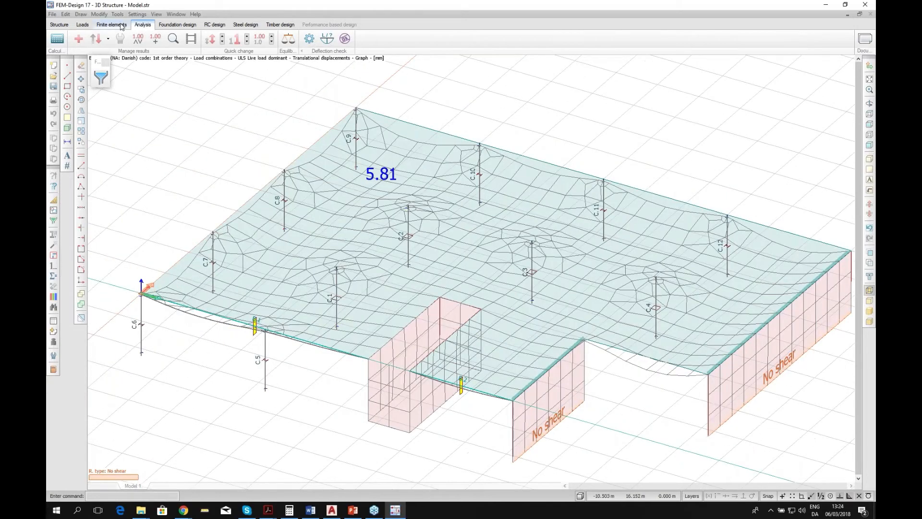
- Try enabling the search for identical copies of loads before calculation in the Analysis calculation settings, and discard the change
{"action": "left_click", "coordinate": [137, 15]}
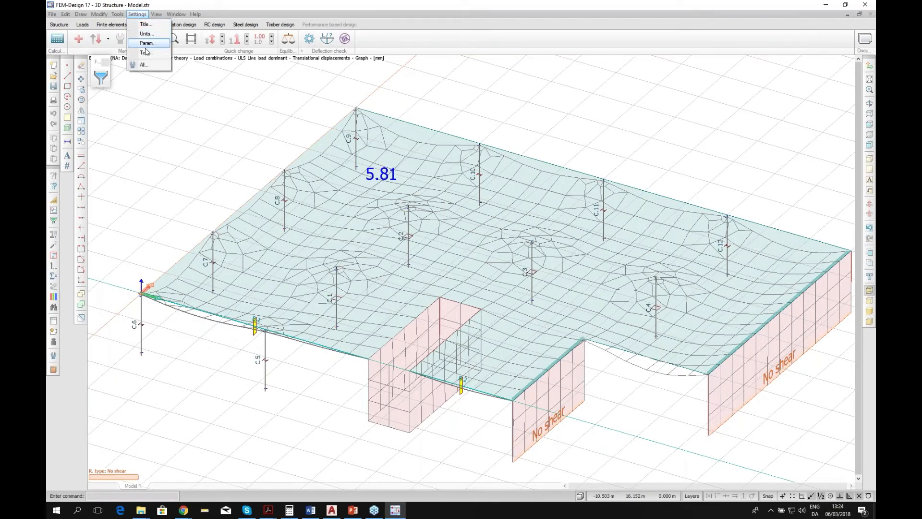
{"action": "left_click", "coordinate": [149, 63]}
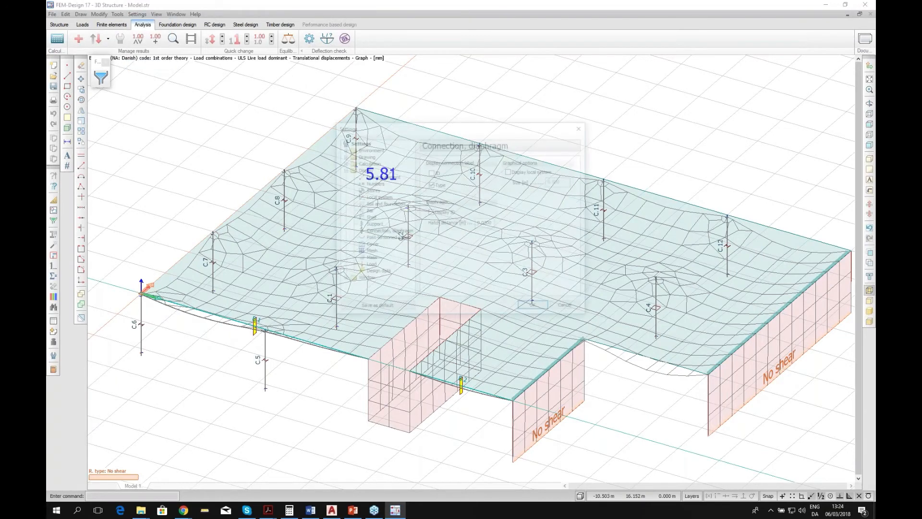
{"action": "double_click", "coordinate": [367, 162]}
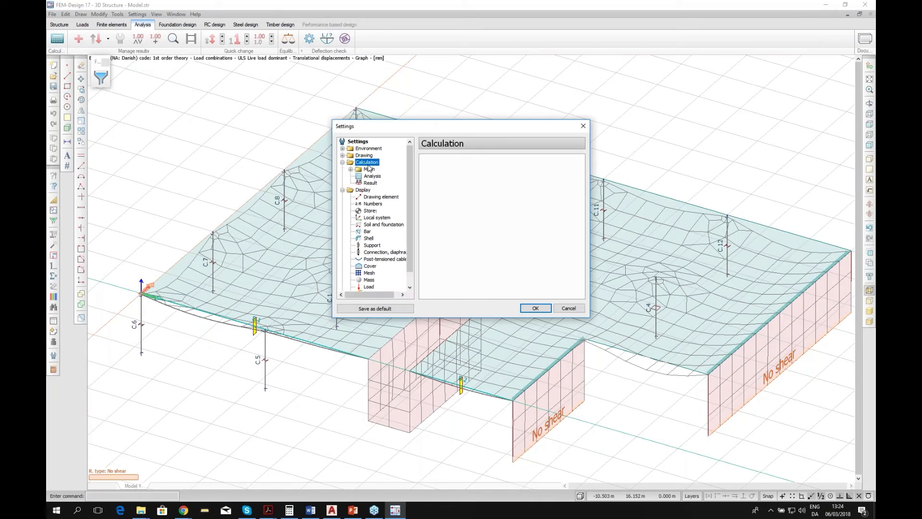
{"action": "left_click", "coordinate": [371, 177]}
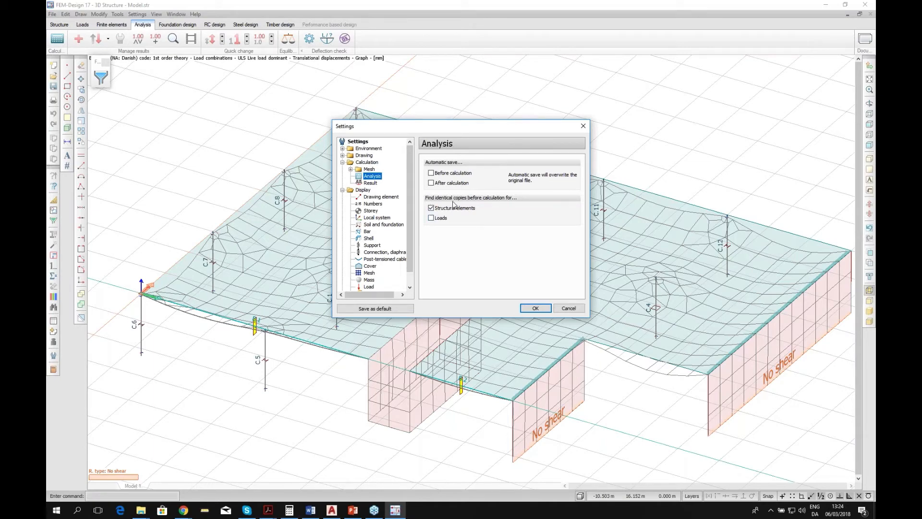
{"action": "left_click", "coordinate": [435, 222]}
{"action": "left_click_drag", "start_coordinate": [534, 131], "coordinate": [540, 130]}
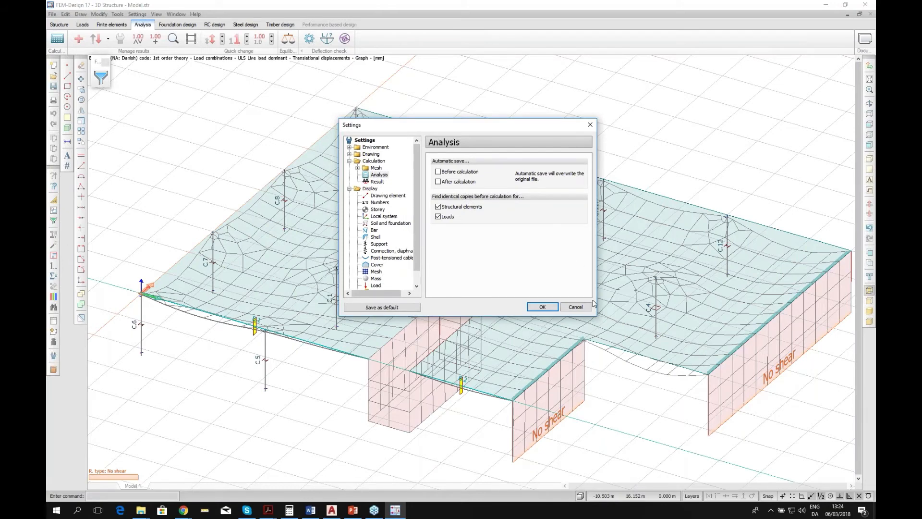
{"action": "left_click", "coordinate": [574, 310]}
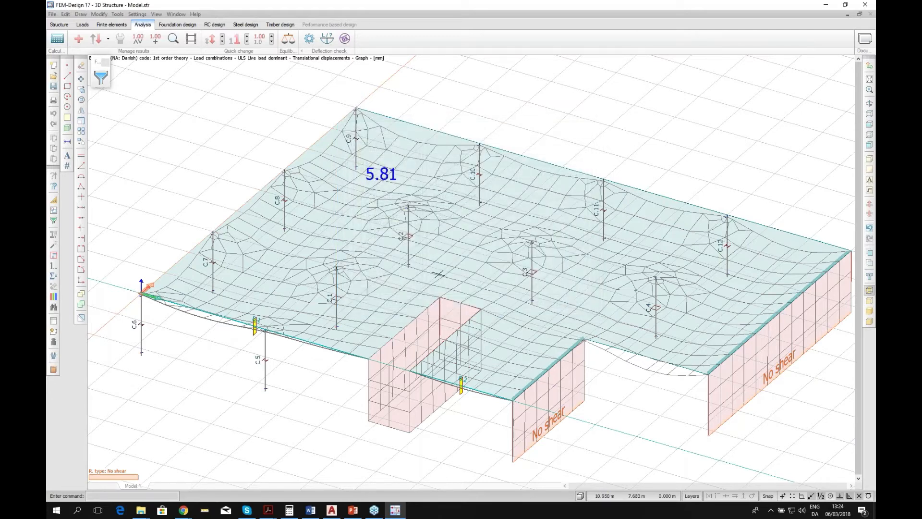
{"action": "scroll", "coordinate": [438, 274], "scroll_direction": "down", "scroll_amount": 2}
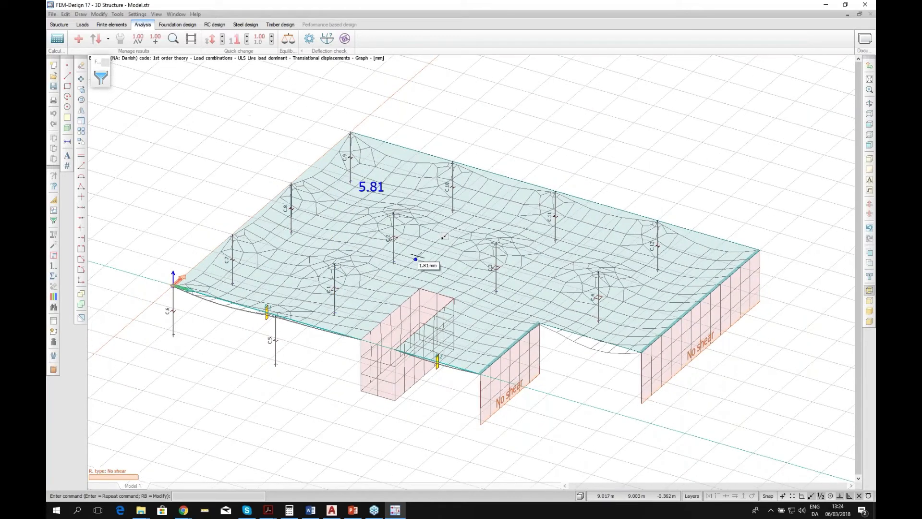
{"action": "scroll", "coordinate": [552, 277], "scroll_direction": "up", "scroll_amount": 1}
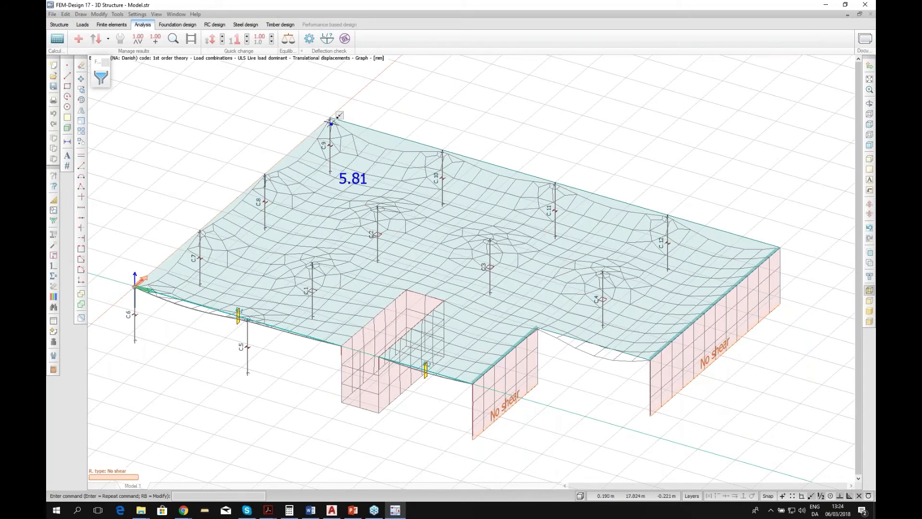
{"action": "mouse_move", "coordinate": [329, 144]}
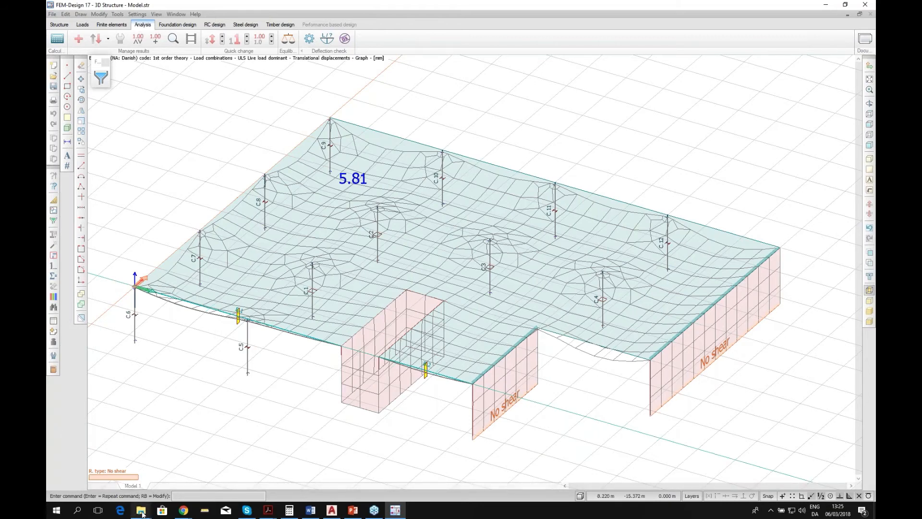
- Load the Model file from the "7. Displacements" folder into FEM-Design, discarding the changes to the current drawing
{"action": "left_click", "coordinate": [142, 511]}
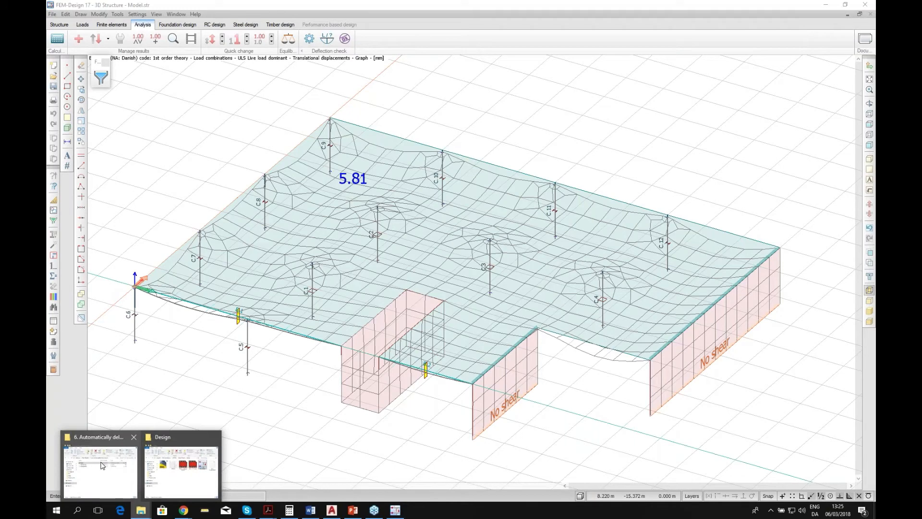
{"action": "left_click", "coordinate": [101, 465]}
{"action": "left_click", "coordinate": [682, 109]}
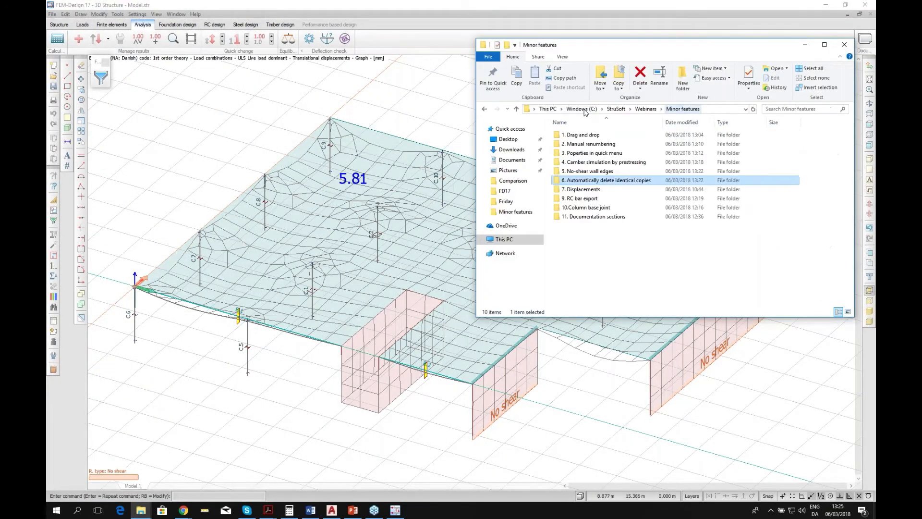
{"action": "left_click", "coordinate": [583, 189]}
{"action": "double_click", "coordinate": [582, 191]}
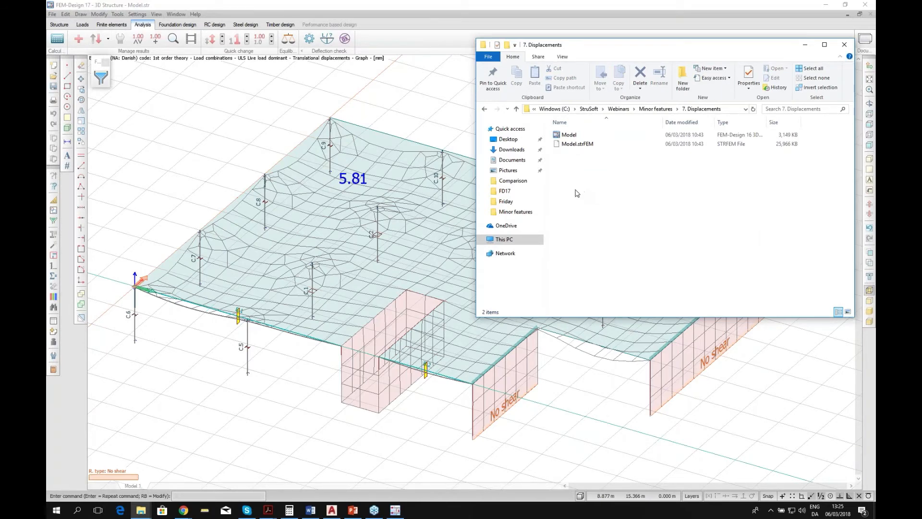
{"action": "left_click", "coordinate": [572, 136]}
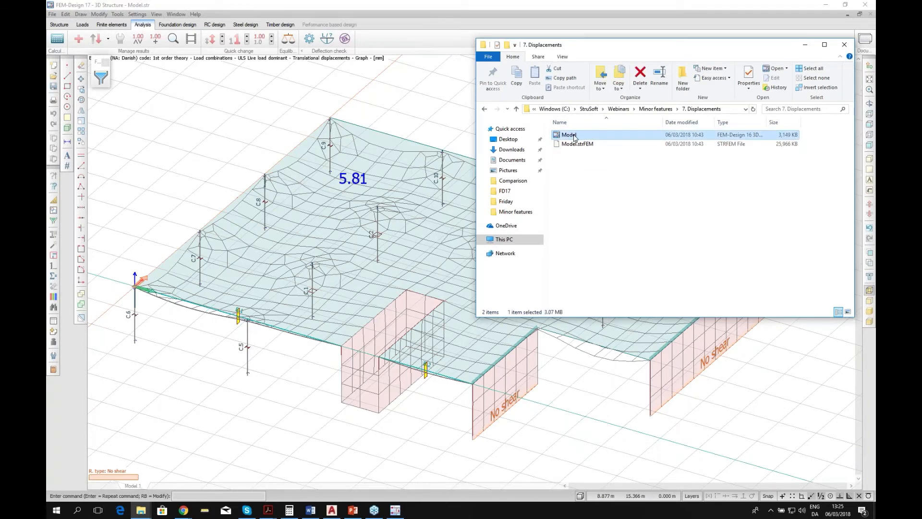
{"action": "left_click_drag", "start_coordinate": [571, 136], "coordinate": [307, 216]}
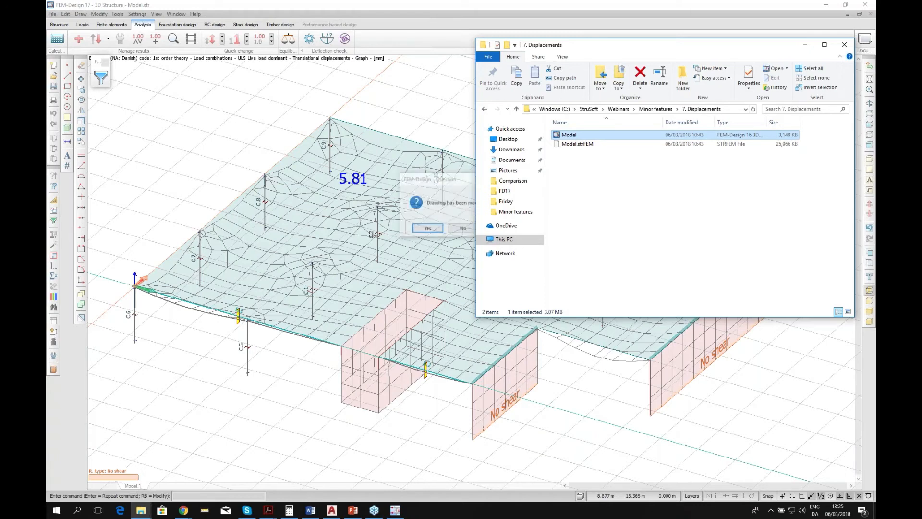
{"action": "left_click", "coordinate": [463, 228]}
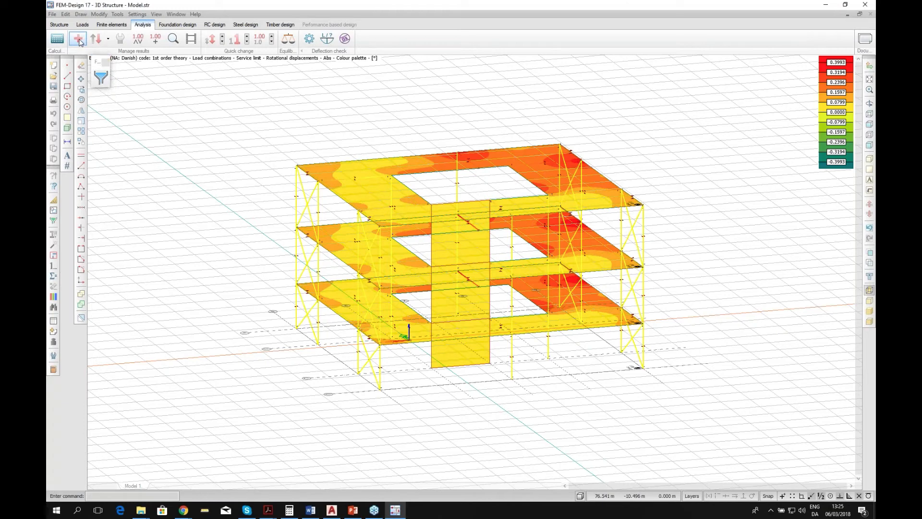
- Display the translational displacements of the Service limit load combination as a graph and check values on the top floor
{"action": "left_click", "coordinate": [78, 40]}
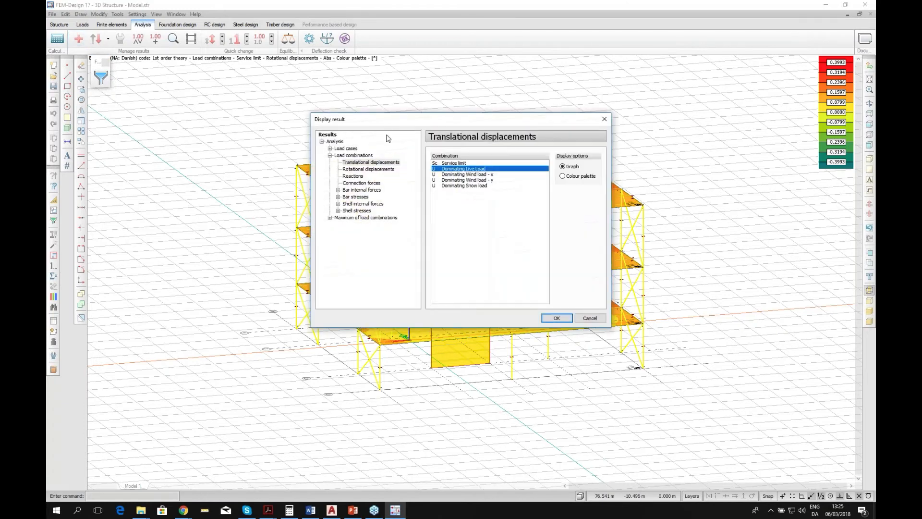
{"action": "left_click", "coordinate": [383, 168]}
{"action": "left_click", "coordinate": [383, 163]}
{"action": "left_click", "coordinate": [380, 169]}
{"action": "left_click", "coordinate": [388, 165]}
{"action": "left_click", "coordinate": [454, 164]}
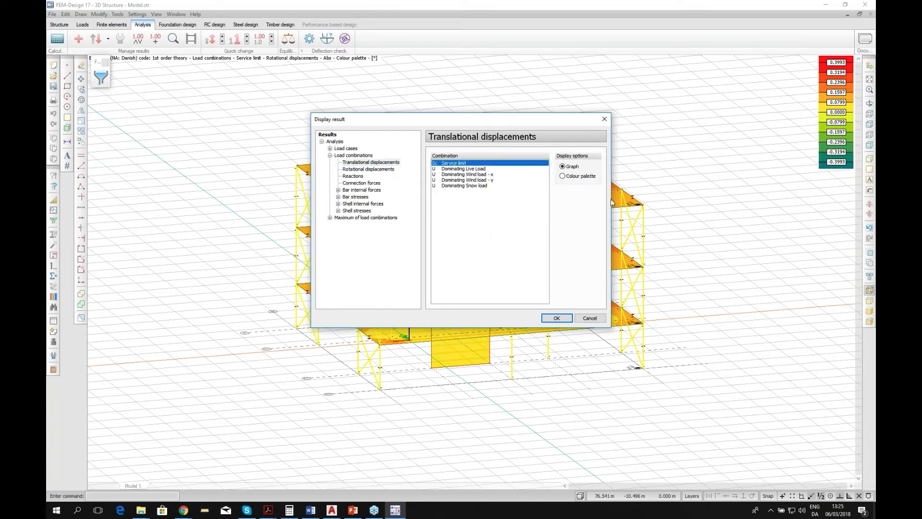
{"action": "left_click", "coordinate": [554, 318]}
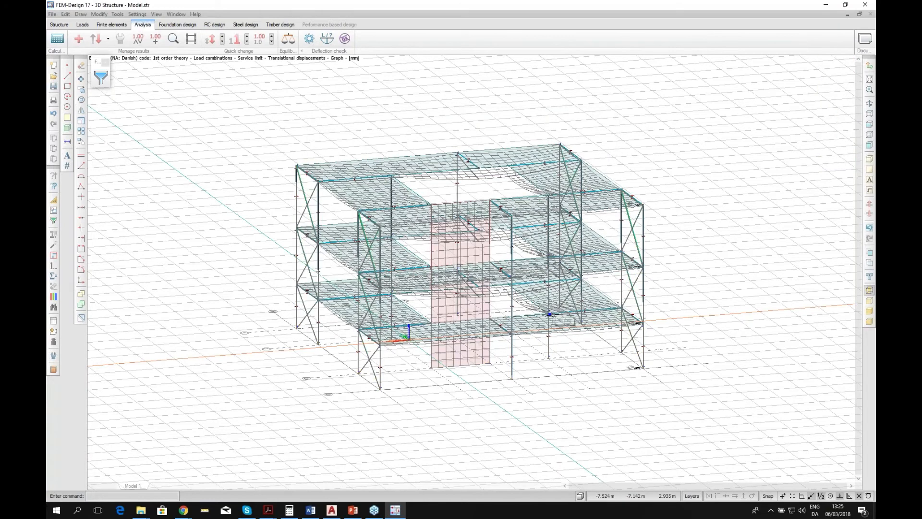
{"action": "mouse_move", "coordinate": [544, 184]}
{"action": "scroll", "coordinate": [502, 196], "scroll_direction": "up", "scroll_amount": 2}
{"action": "scroll", "coordinate": [501, 195], "scroll_direction": "down", "scroll_amount": 1}
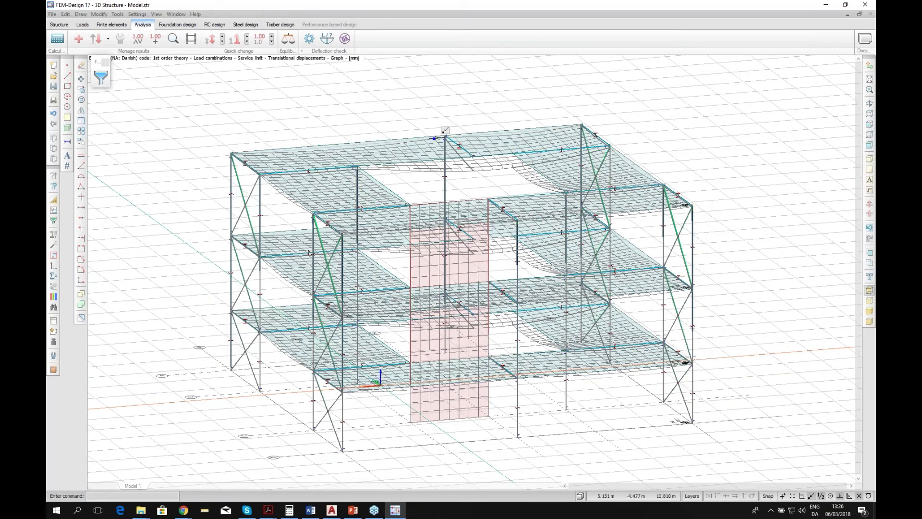
{"action": "mouse_move", "coordinate": [598, 135]}
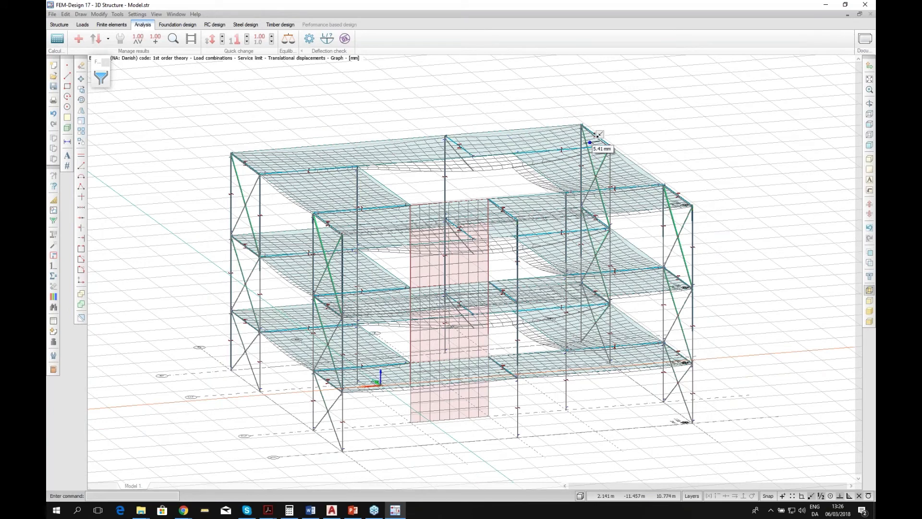
- Display the rotational displacements of the Service limit load combination
{"action": "left_click", "coordinate": [80, 42]}
{"action": "left_click", "coordinate": [378, 170]}
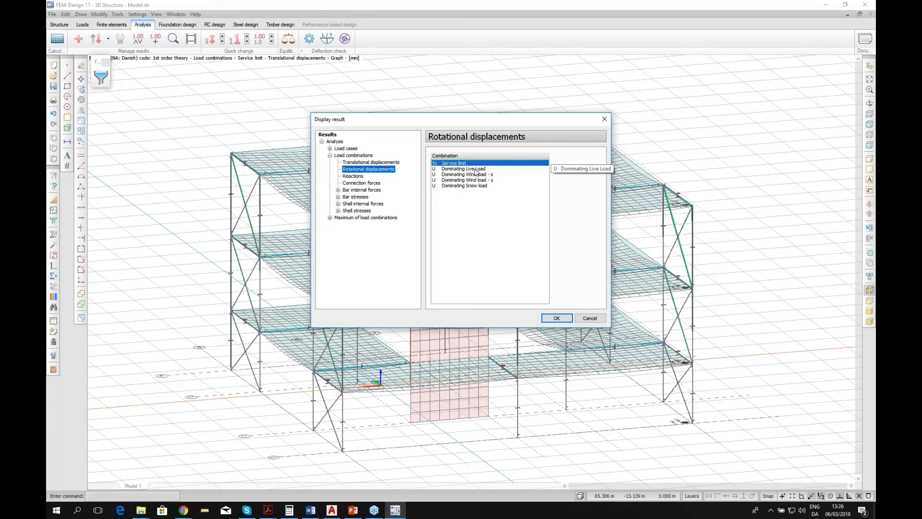
{"action": "left_click", "coordinate": [555, 317]}
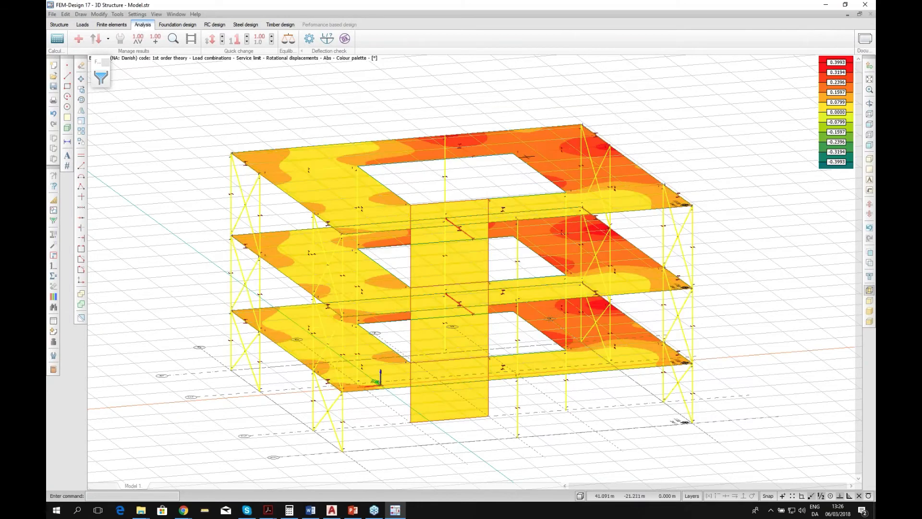
- Place numeric values at three points around the high-rotation area near the top floor slab's outer corner
{"action": "scroll", "coordinate": [573, 126], "scroll_direction": "up", "scroll_amount": 6}
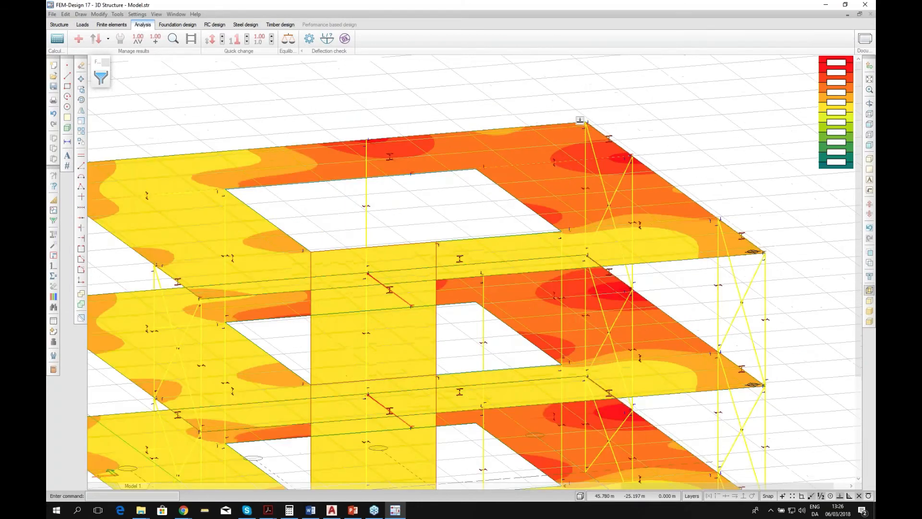
{"action": "scroll", "coordinate": [571, 130], "scroll_direction": "down", "scroll_amount": 7}
{"action": "middle_click_drag", "start_coordinate": [636, 217], "coordinate": [520, 239], "text": "alt"}
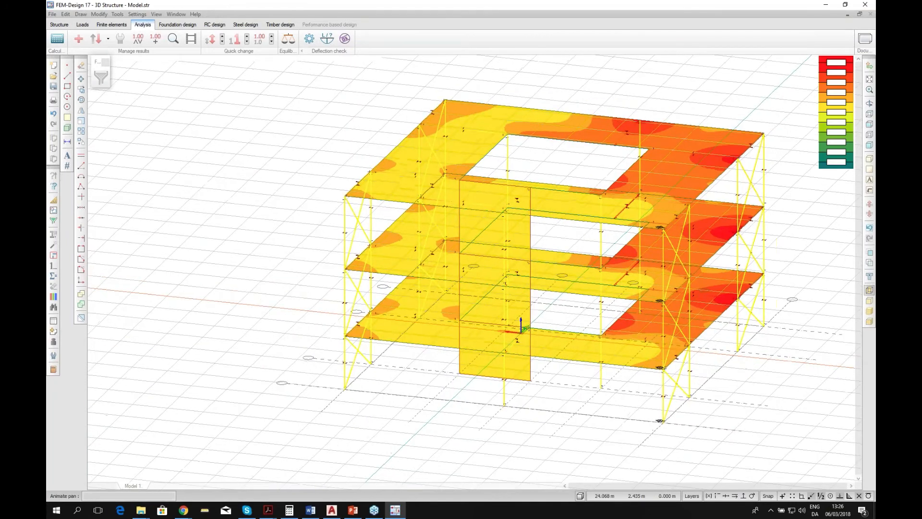
{"action": "scroll", "coordinate": [273, 95], "scroll_direction": "up", "scroll_amount": 6}
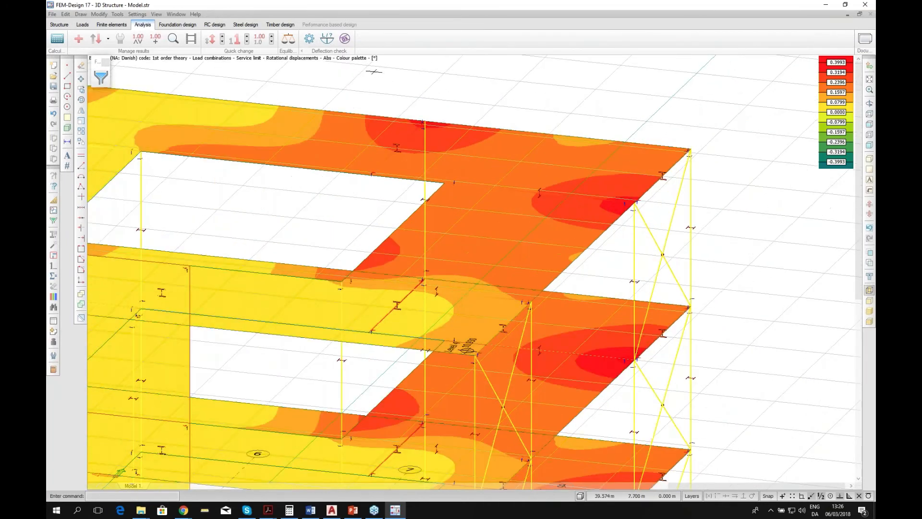
{"action": "left_click", "coordinate": [156, 38]}
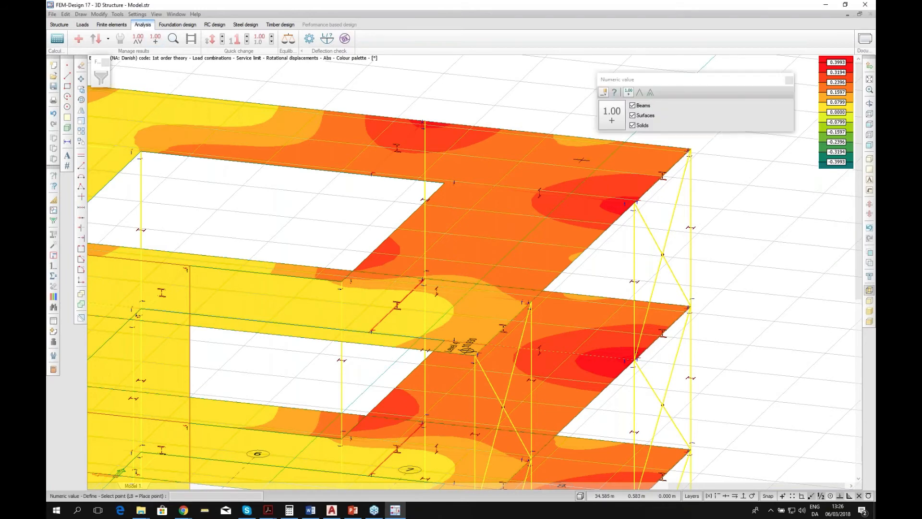
{"action": "left_click", "coordinate": [643, 164]}
{"action": "left_click", "coordinate": [612, 190]}
{"action": "left_click", "coordinate": [618, 210]}
{"action": "scroll", "coordinate": [733, 195], "scroll_direction": "down", "scroll_amount": 3}
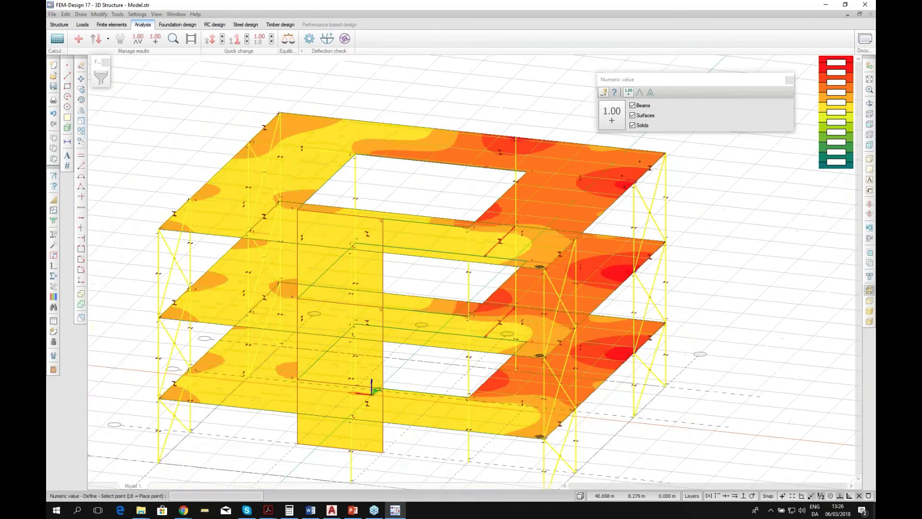
{"action": "scroll", "coordinate": [485, 100], "scroll_direction": "down", "scroll_amount": 1}
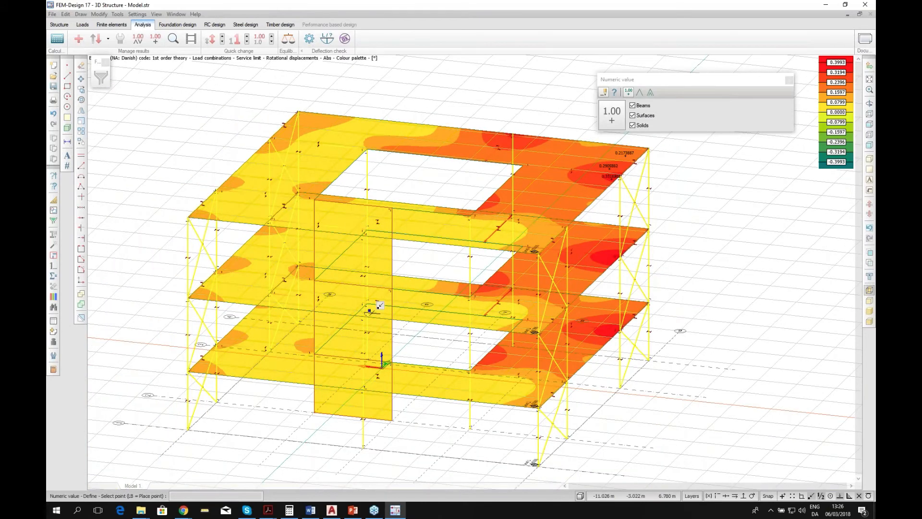
{"action": "middle_click_drag", "start_coordinate": [372, 313], "coordinate": [374, 301]}
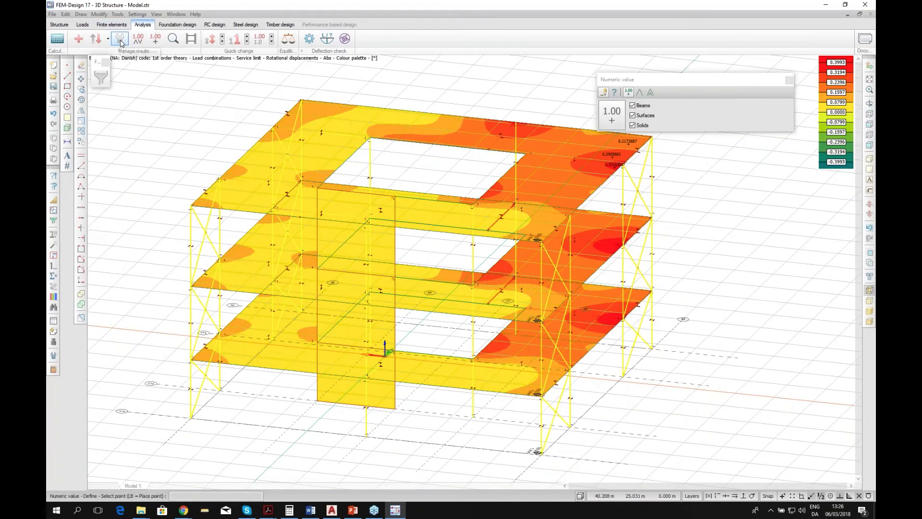
- Set the rotational displacement display to the global x, y and z components in turn, in the positive direction
{"action": "left_click", "coordinate": [120, 40]}
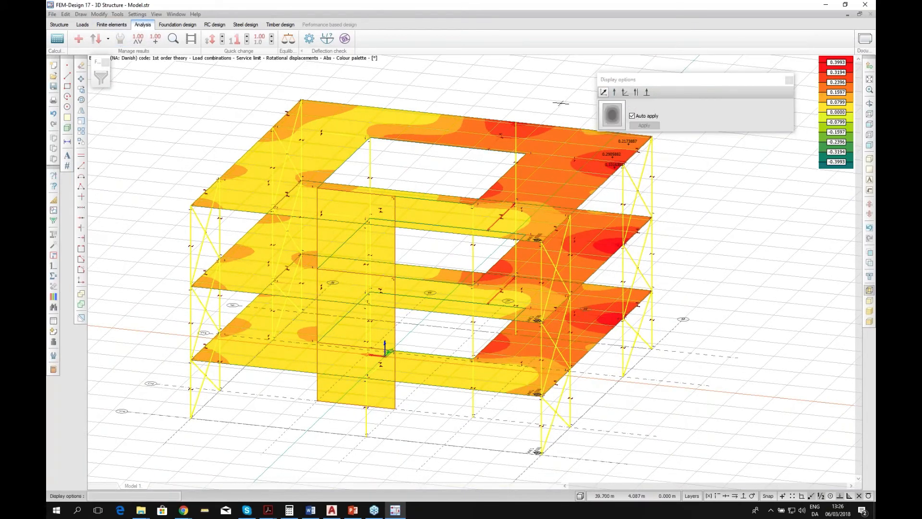
{"action": "left_click", "coordinate": [614, 93]}
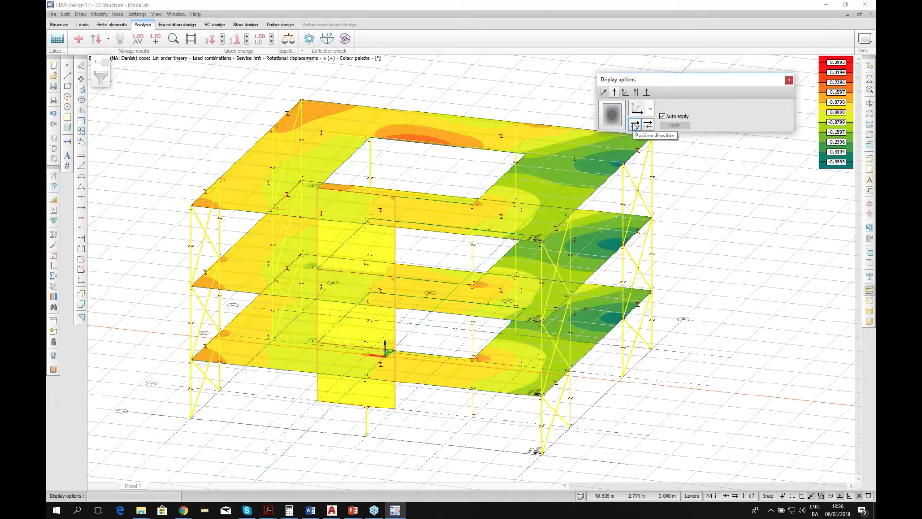
{"action": "left_click", "coordinate": [650, 108]}
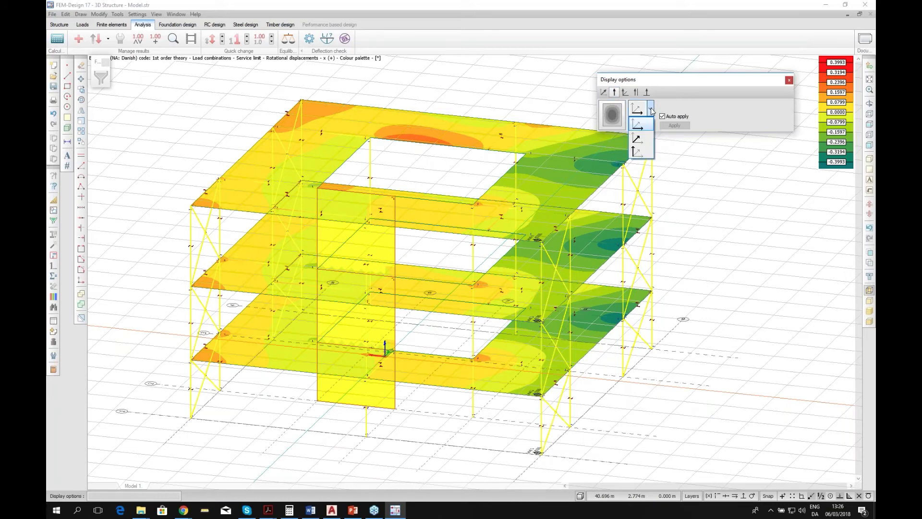
{"action": "left_click", "coordinate": [645, 139]}
{"action": "left_click", "coordinate": [650, 110]}
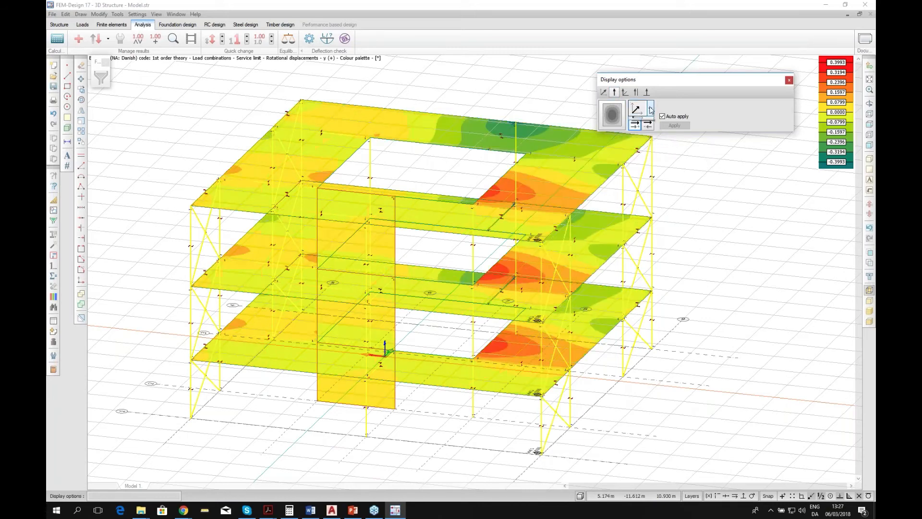
{"action": "left_click", "coordinate": [642, 153]}
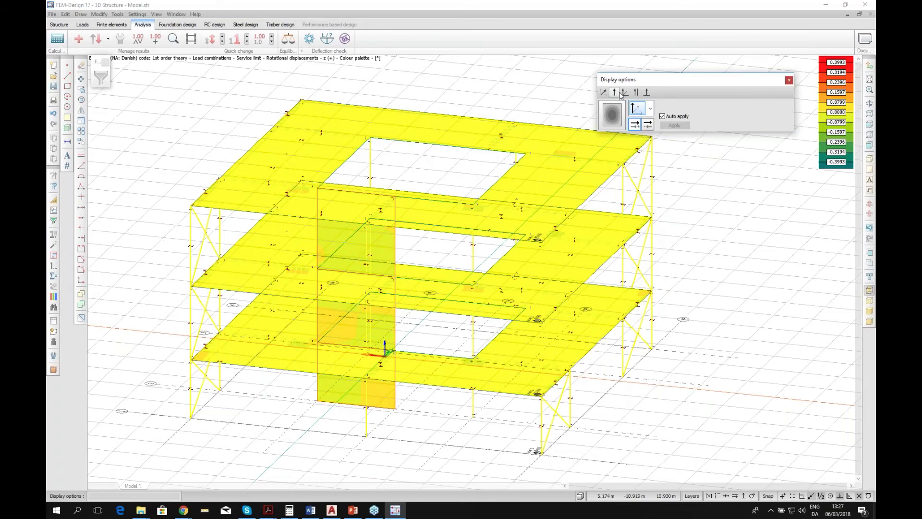
- Display the rotational displacements in the local z' direction and try another local axis option
{"action": "left_click", "coordinate": [624, 93]}
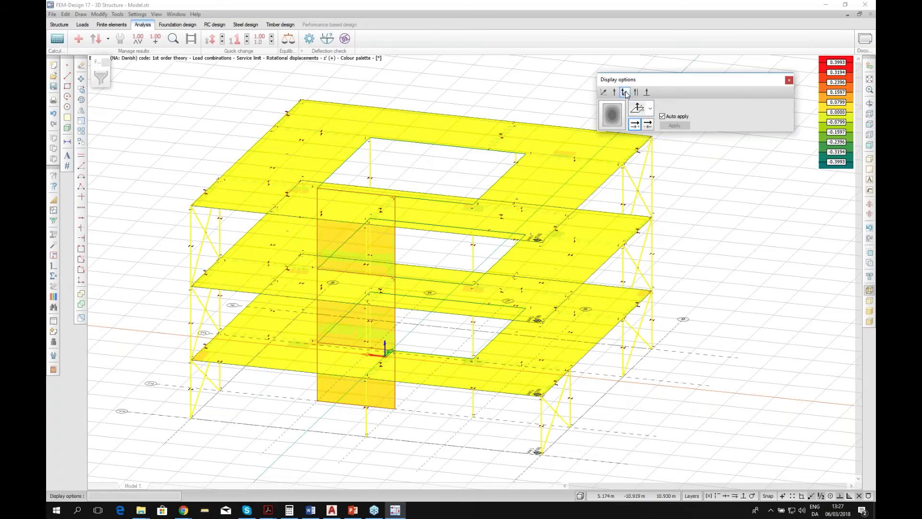
{"action": "left_click", "coordinate": [650, 109]}
{"action": "left_click", "coordinate": [644, 140]}
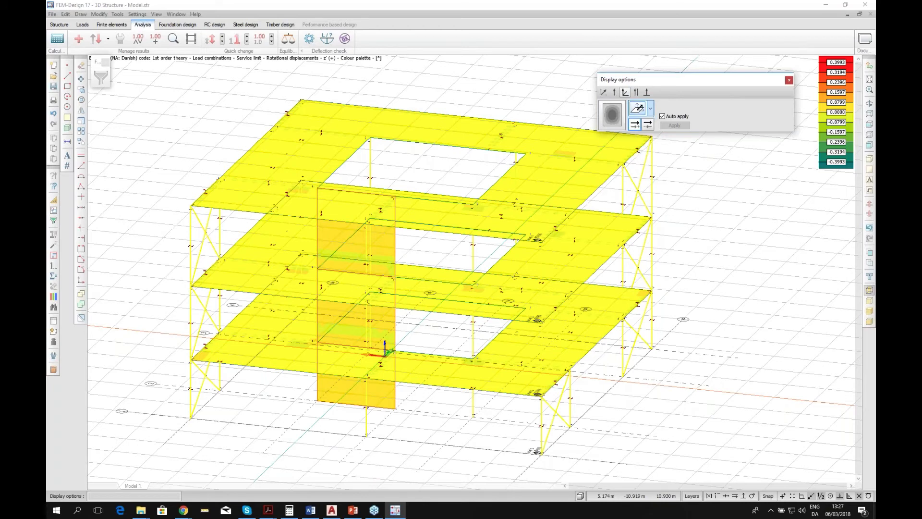
- Examine the display options for custom result directions, one defined from a start point and one from an origin point
{"action": "left_click", "coordinate": [637, 93]}
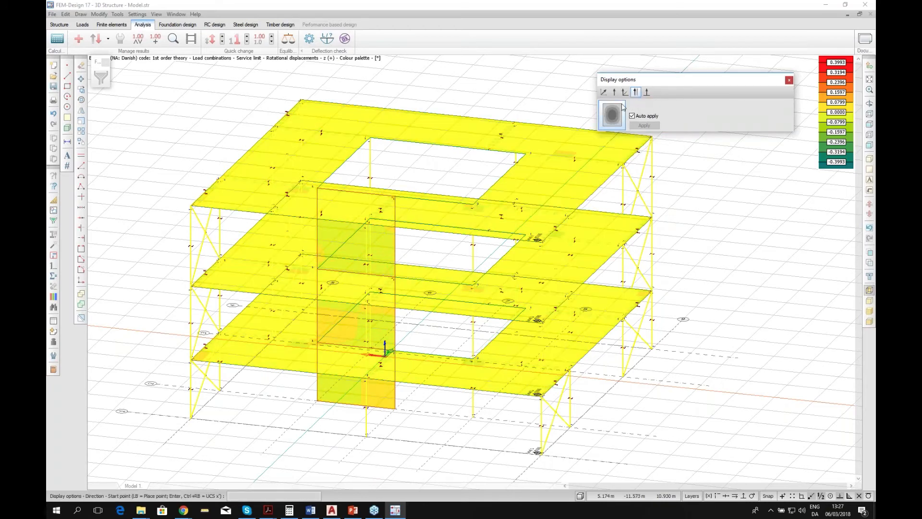
{"action": "left_click", "coordinate": [646, 93]}
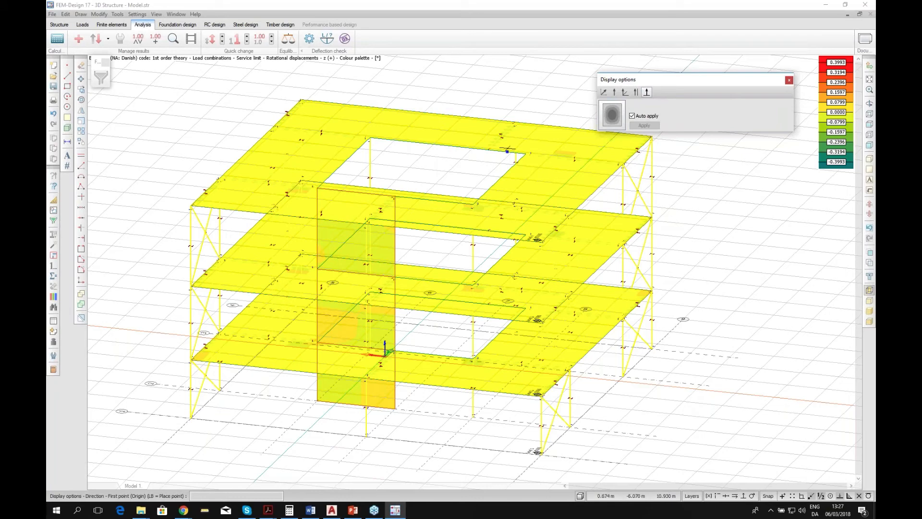
{"action": "left_click", "coordinate": [635, 92]}
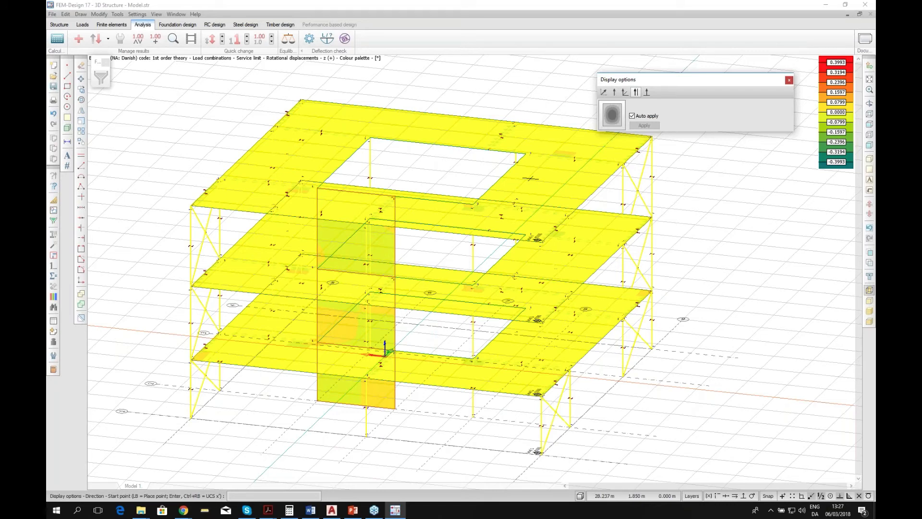
{"action": "mouse_move", "coordinate": [715, 84]}
{"action": "left_mouse_down"}
{"action": "mouse_move", "coordinate": [690, 75]}
{"action": "mouse_move", "coordinate": [705, 70]}
{"action": "left_mouse_up"}
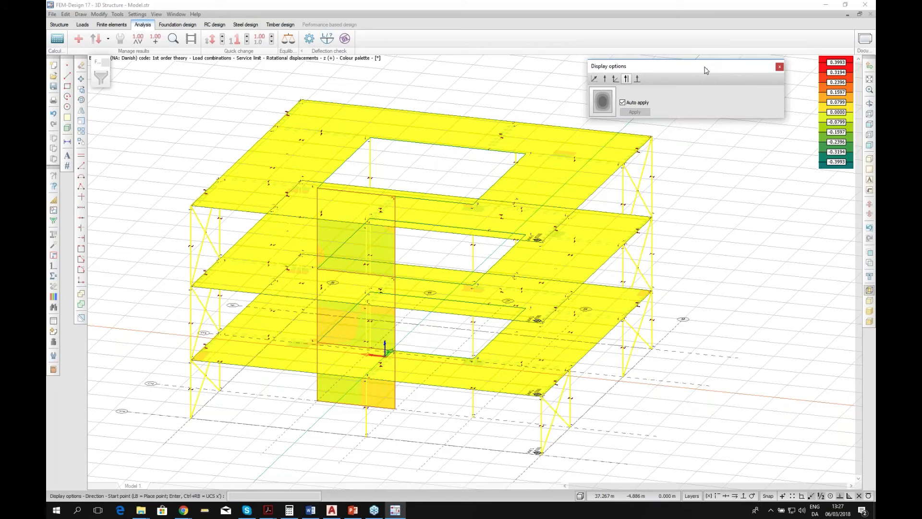
{"action": "left_click_drag", "start_coordinate": [678, 69], "coordinate": [681, 68]}
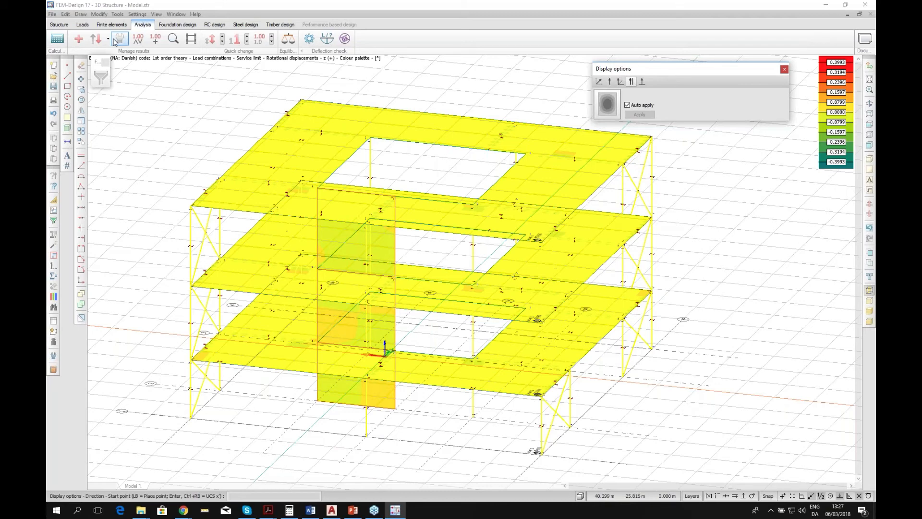
- Load the Model file from the "9. RC bar export" folder into FEM-Design
{"action": "left_click", "coordinate": [144, 512]}
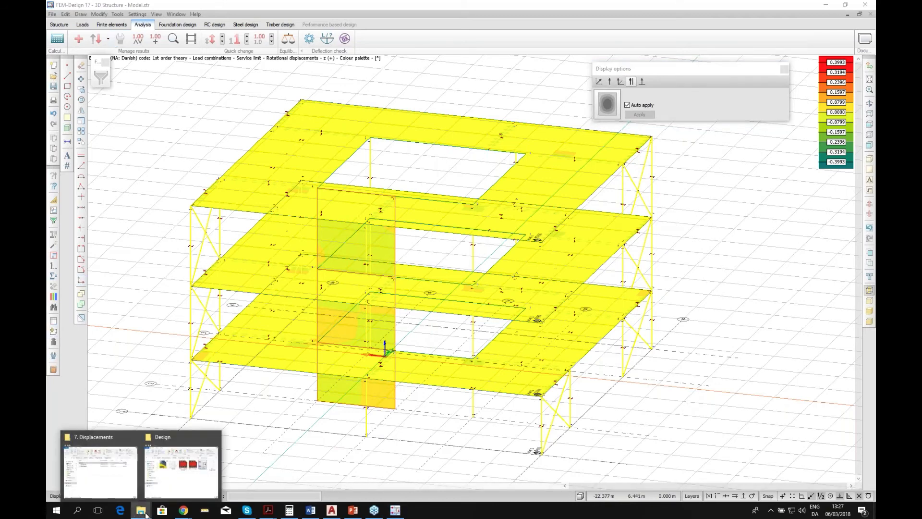
{"action": "left_click", "coordinate": [101, 473]}
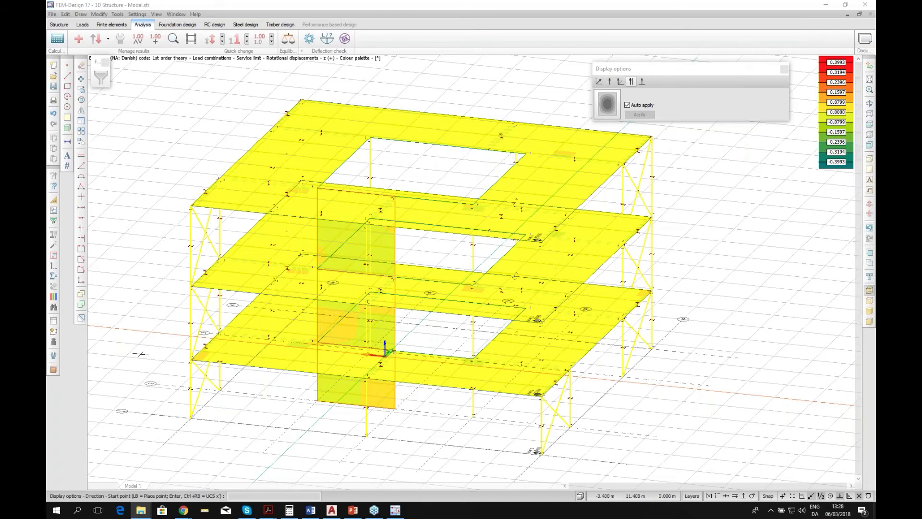
{"action": "mouse_move", "coordinate": [142, 515]}
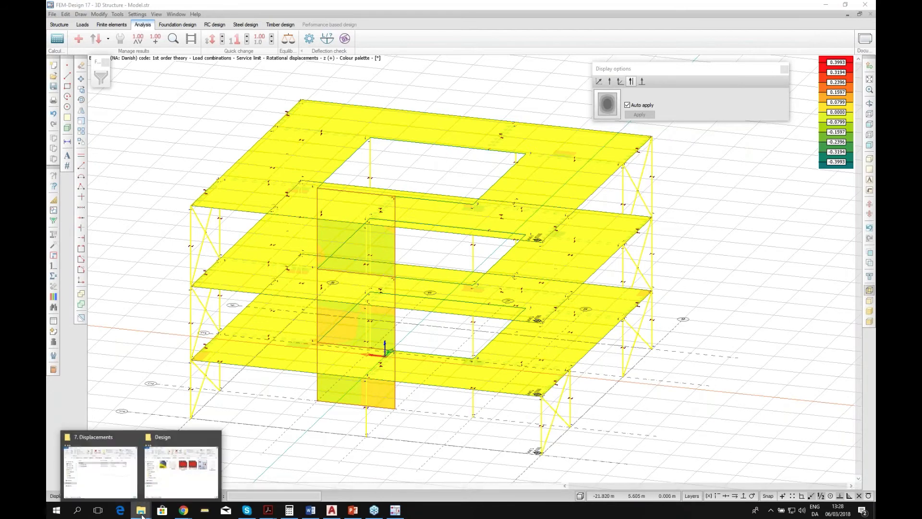
{"action": "left_click", "coordinate": [98, 460]}
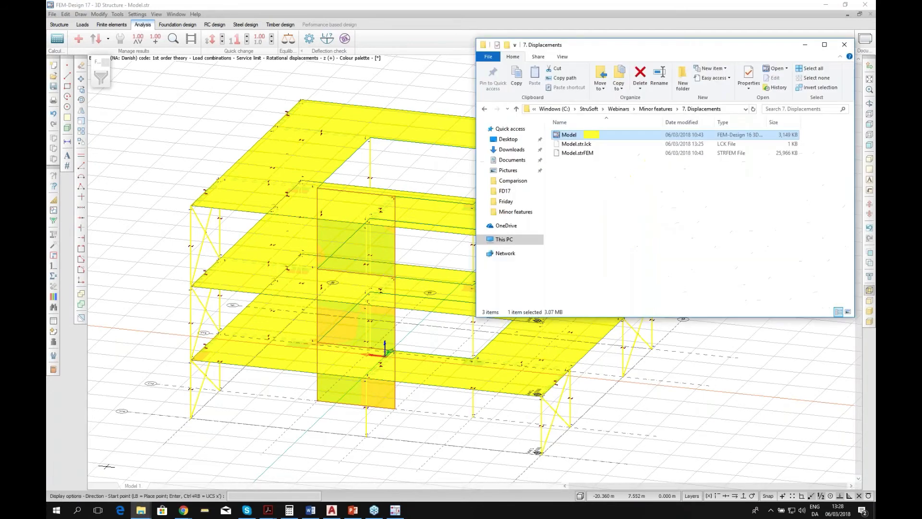
{"action": "left_click", "coordinate": [663, 109]}
{"action": "double_click", "coordinate": [594, 199]}
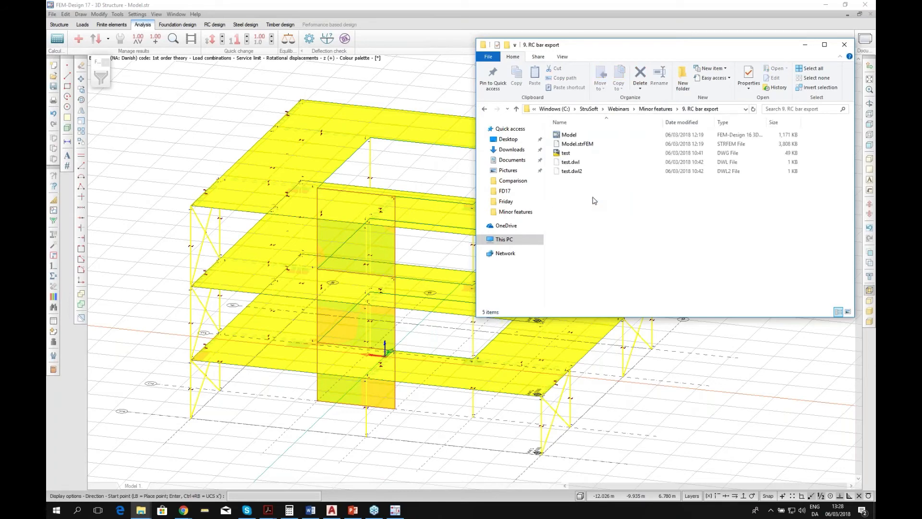
{"action": "left_click", "coordinate": [576, 135]}
{"action": "left_click_drag", "start_coordinate": [576, 135], "coordinate": [358, 188]}
{"action": "left_click", "coordinate": [469, 229]}
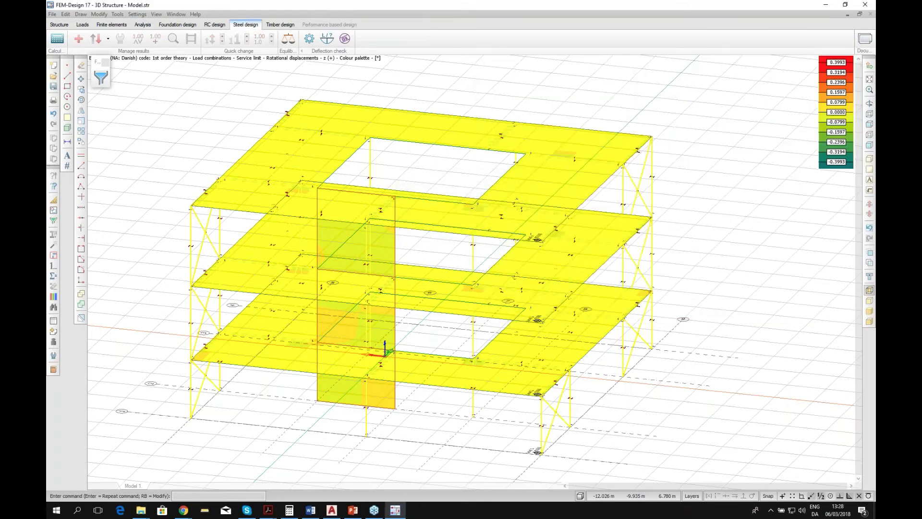
{"action": "scroll", "coordinate": [447, 226], "scroll_direction": "down", "scroll_amount": 3}
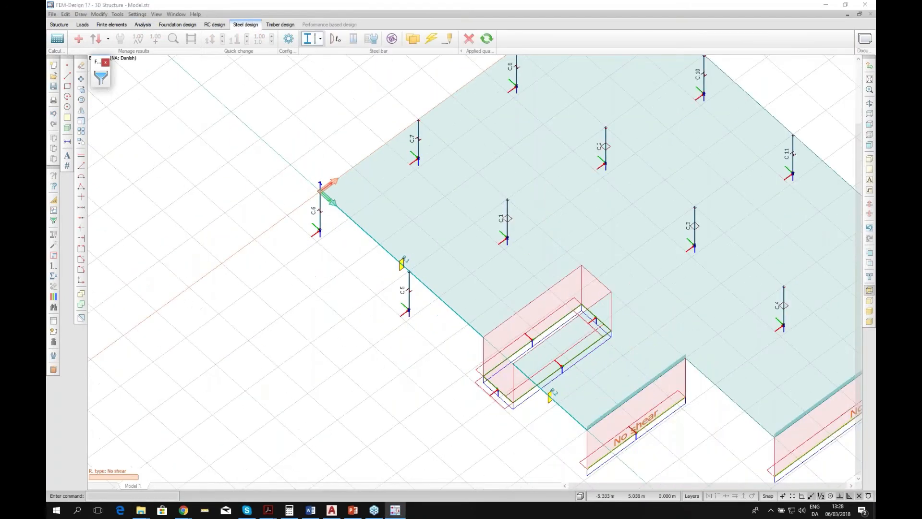
- Switch to RC design and open the detailed design of the edge beam B.1.1 between columns C.6 and C.5
{"action": "left_click", "coordinate": [214, 24]}
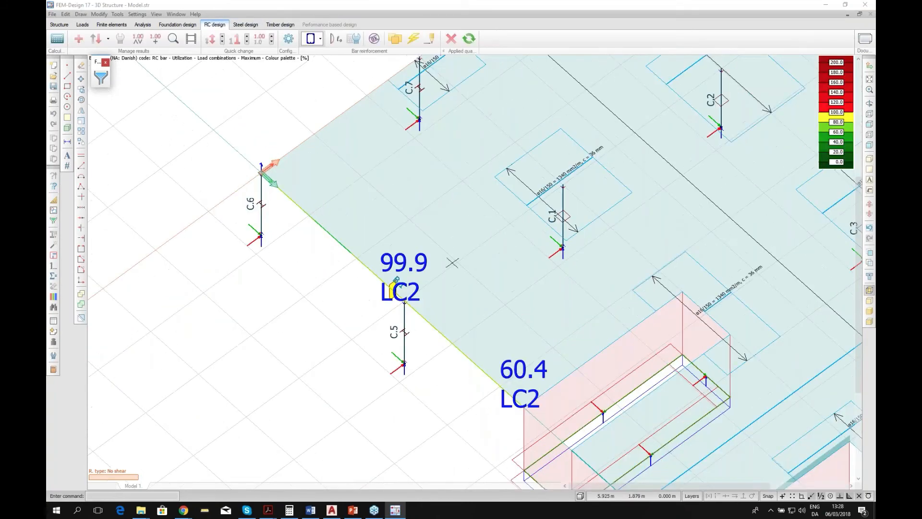
{"action": "scroll", "coordinate": [227, 243], "scroll_direction": "down", "scroll_amount": 3}
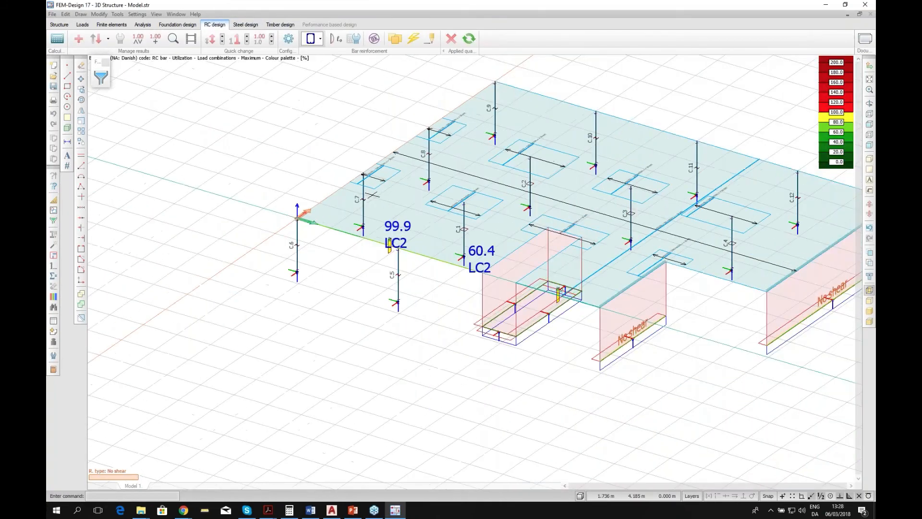
{"action": "scroll", "coordinate": [470, 242], "scroll_direction": "up", "scroll_amount": 2}
{"action": "scroll", "coordinate": [466, 242], "scroll_direction": "up", "scroll_amount": 1}
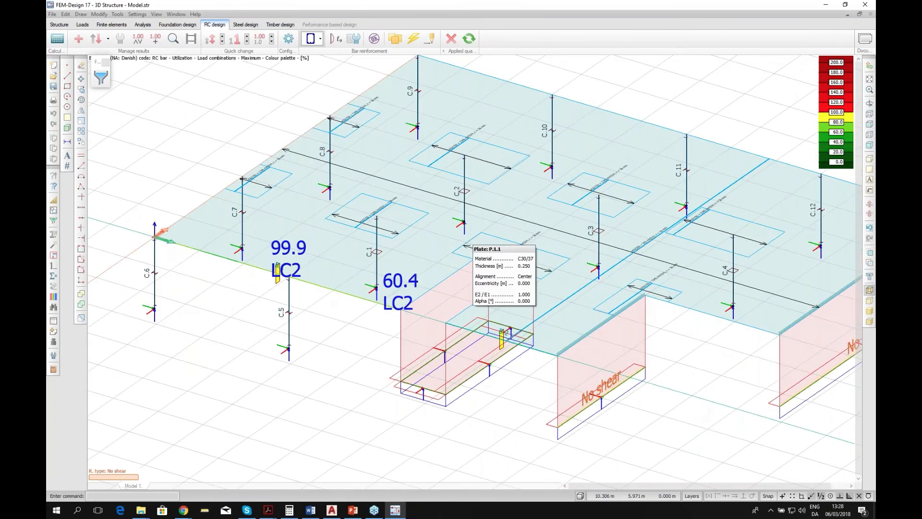
{"action": "left_click", "coordinate": [172, 40]}
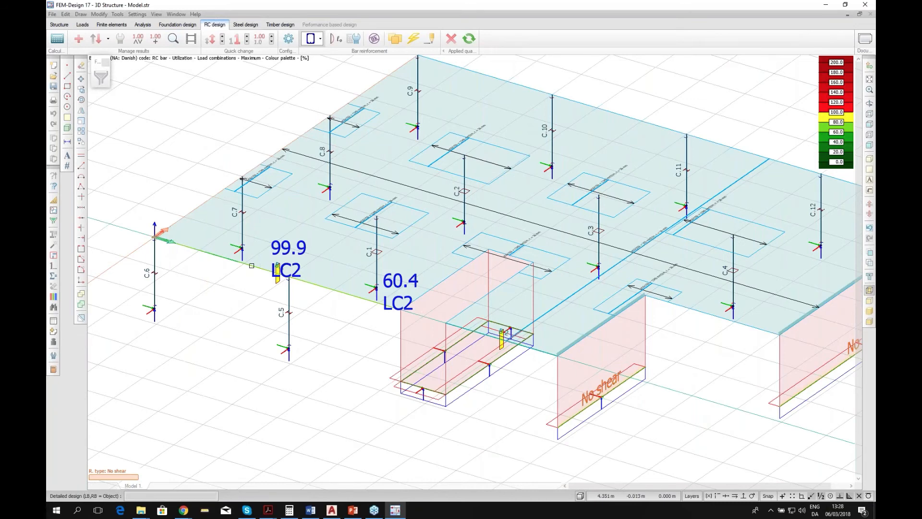
{"action": "left_click", "coordinate": [252, 266]}
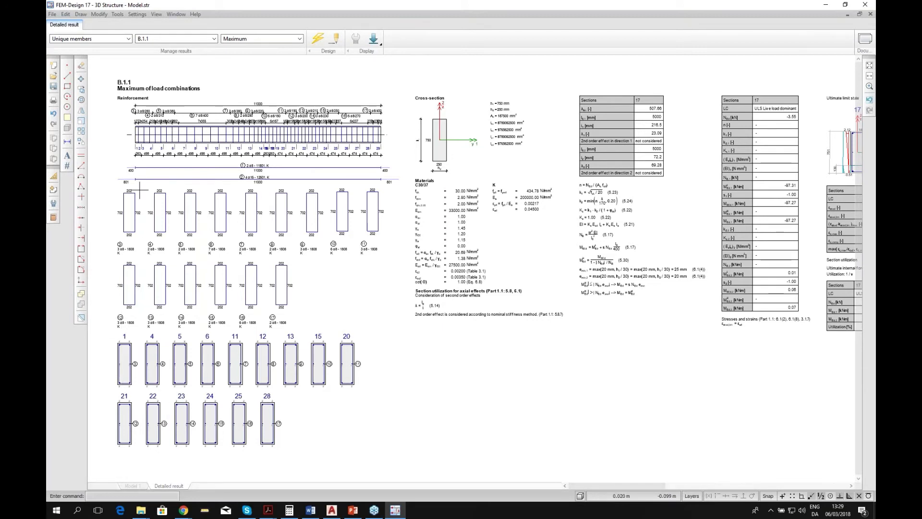
- Export the beam's reinforcement drawing to an AutoCAD DWG file named test2, accepting the default layers, units and AutoCAD version
{"action": "left_click", "coordinate": [53, 15]}
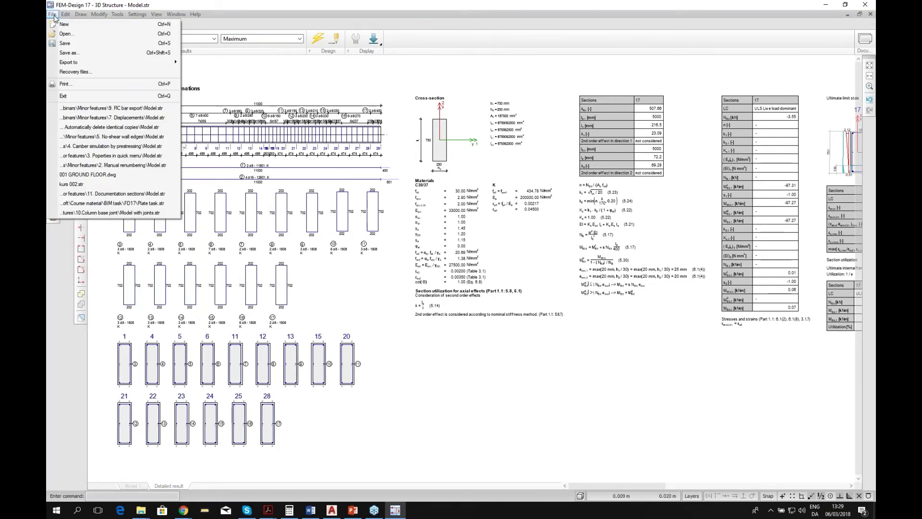
{"action": "mouse_move", "coordinate": [108, 66]}
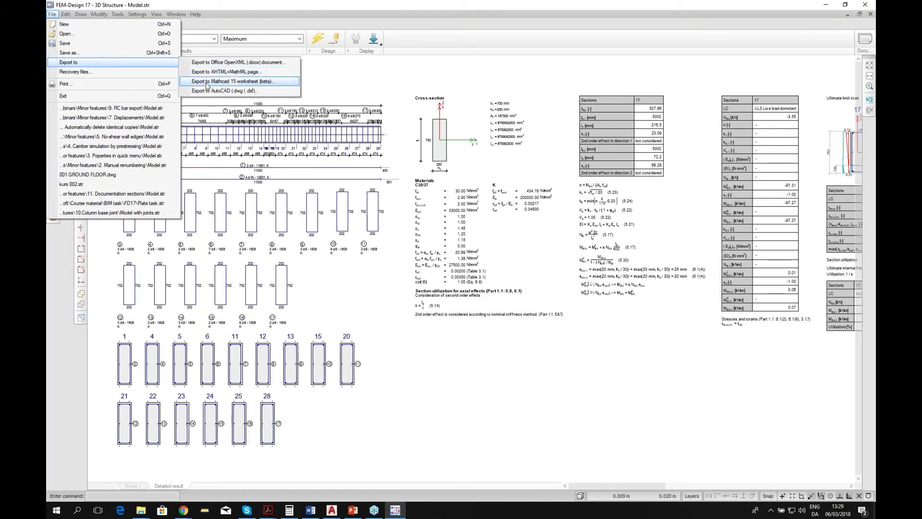
{"action": "left_click", "coordinate": [203, 91]}
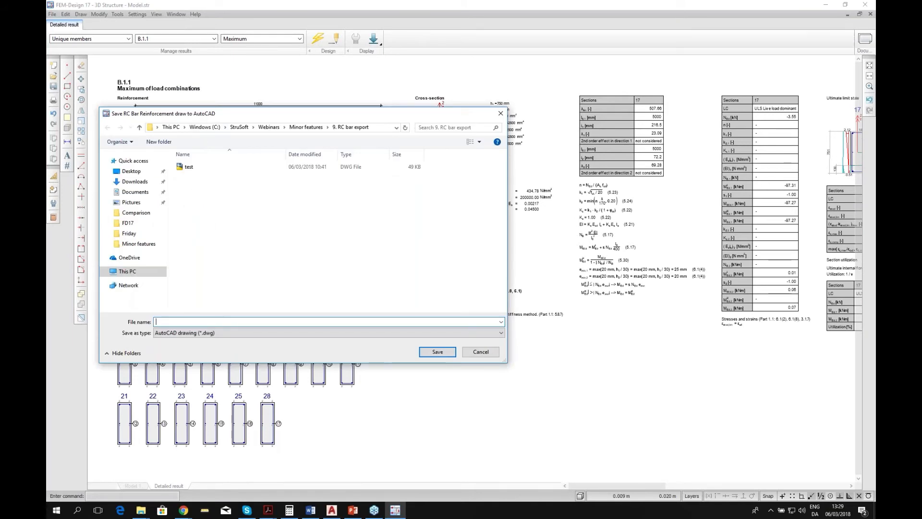
{"action": "type", "text": "test2"}
{"action": "left_click", "coordinate": [437, 351]}
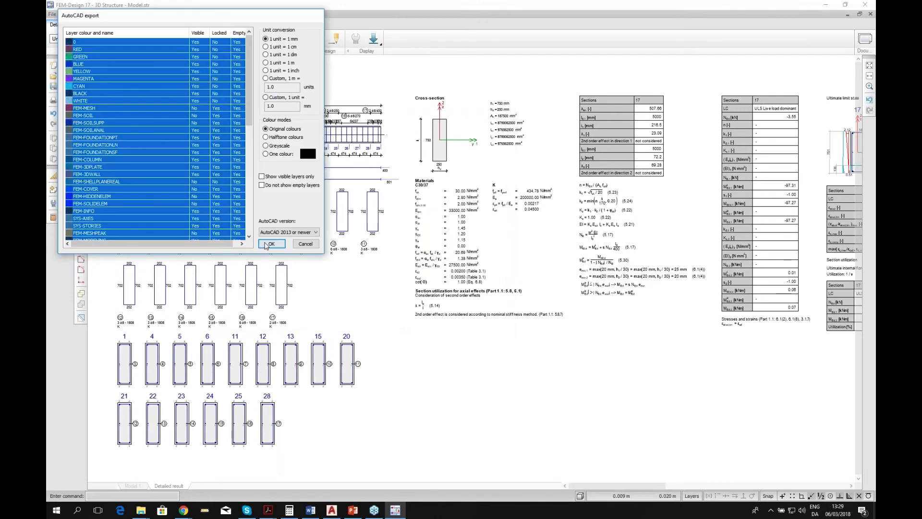
{"action": "left_click", "coordinate": [268, 244]}
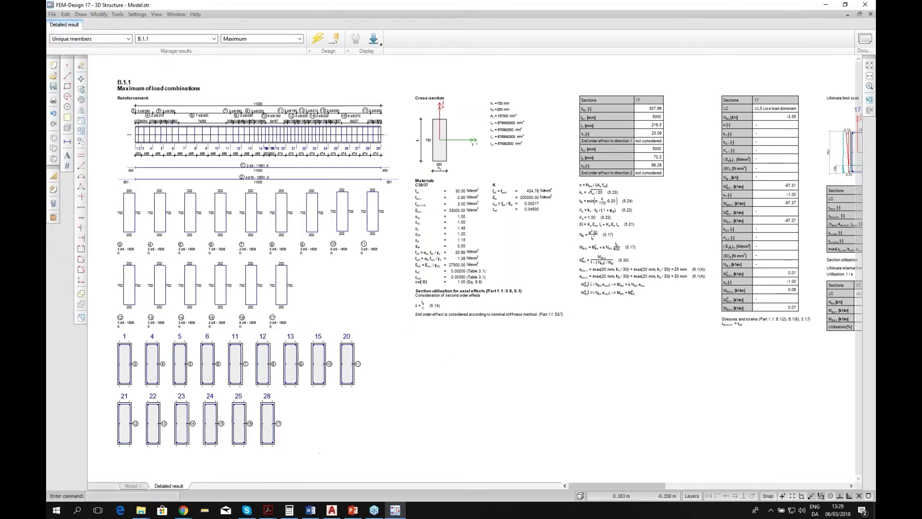
- Switch to AutoCAD and examine the beam elevation, stirrup shapes and cross-sections in the exported test.dwg drawing
{"action": "mouse_move", "coordinate": [333, 513]}
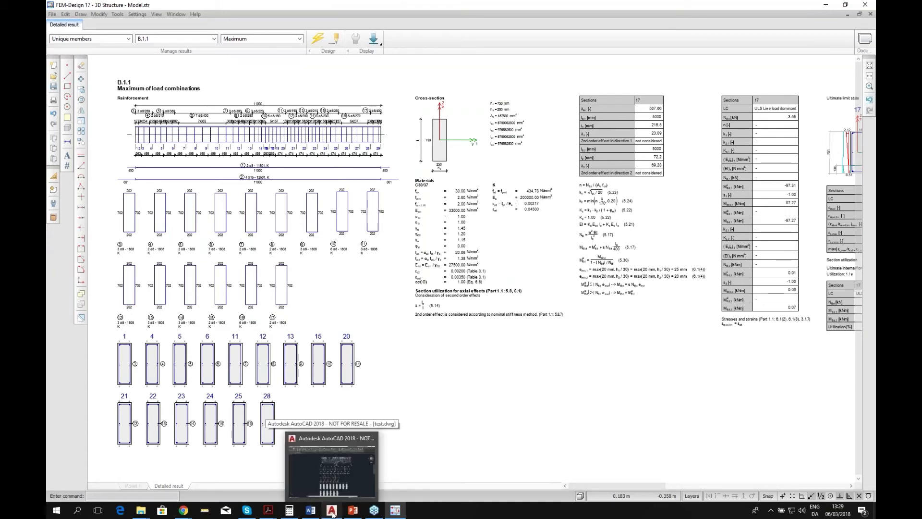
{"action": "left_click", "coordinate": [326, 468]}
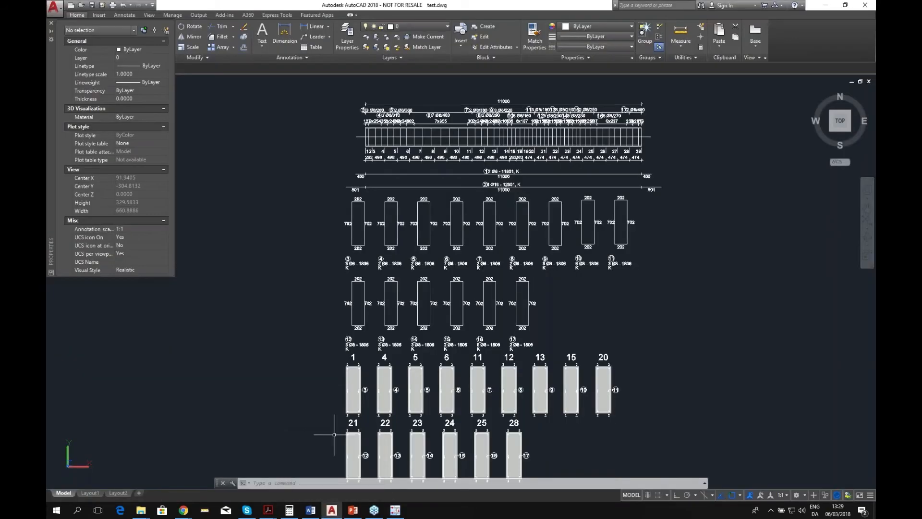
{"action": "scroll", "coordinate": [334, 434], "scroll_direction": "down", "scroll_amount": 4}
{"action": "scroll", "coordinate": [514, 218], "scroll_direction": "up", "scroll_amount": 10}
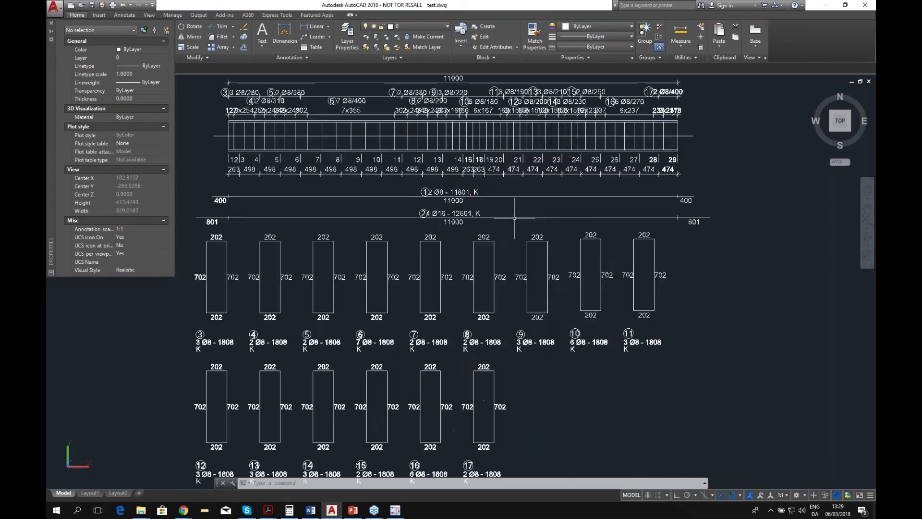
{"action": "scroll", "coordinate": [449, 192], "scroll_direction": "down", "scroll_amount": 6}
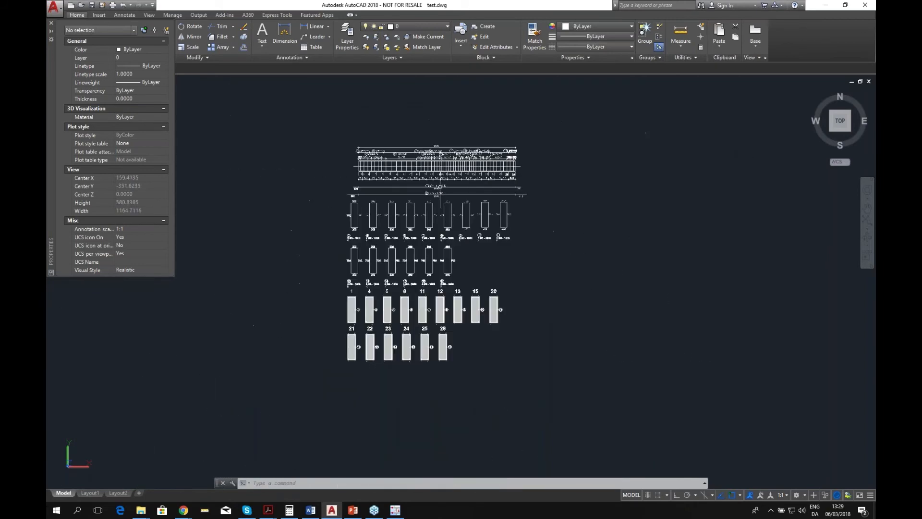
{"action": "scroll", "coordinate": [426, 242], "scroll_direction": "up", "scroll_amount": 3}
{"action": "scroll", "coordinate": [429, 312], "scroll_direction": "down", "scroll_amount": 2}
{"action": "scroll", "coordinate": [237, 195], "scroll_direction": "down", "scroll_amount": 3}
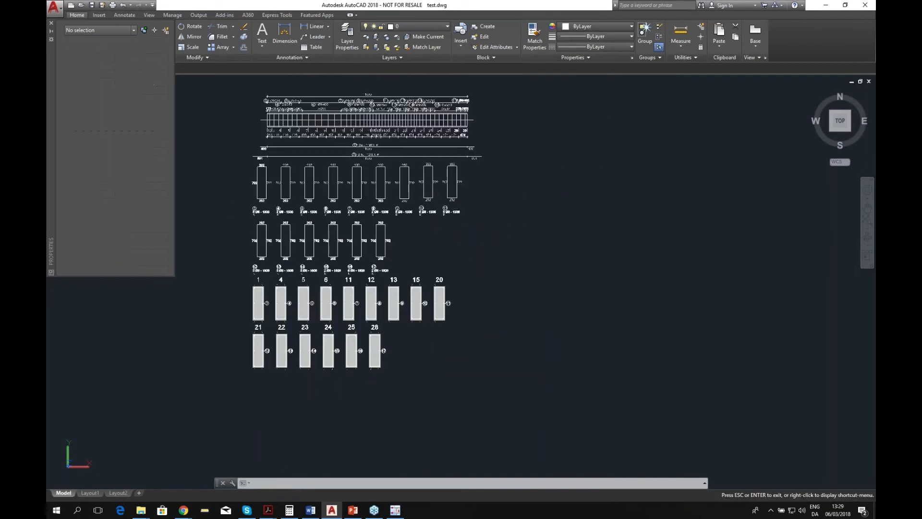
{"action": "middle_click_drag", "start_coordinate": [512, 245], "coordinate": [576, 267]}
{"action": "scroll", "coordinate": [443, 120], "scroll_direction": "up", "scroll_amount": 4}
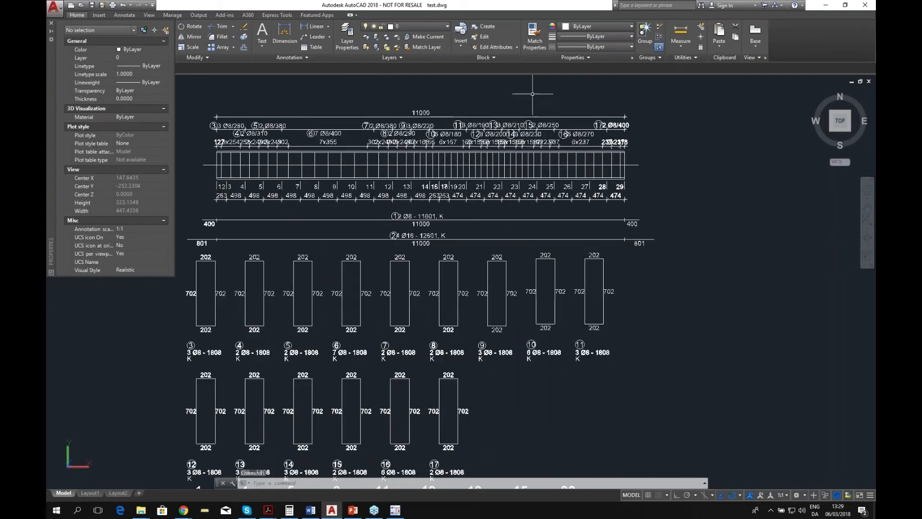
{"action": "scroll", "coordinate": [559, 94], "scroll_direction": "down", "scroll_amount": 2}
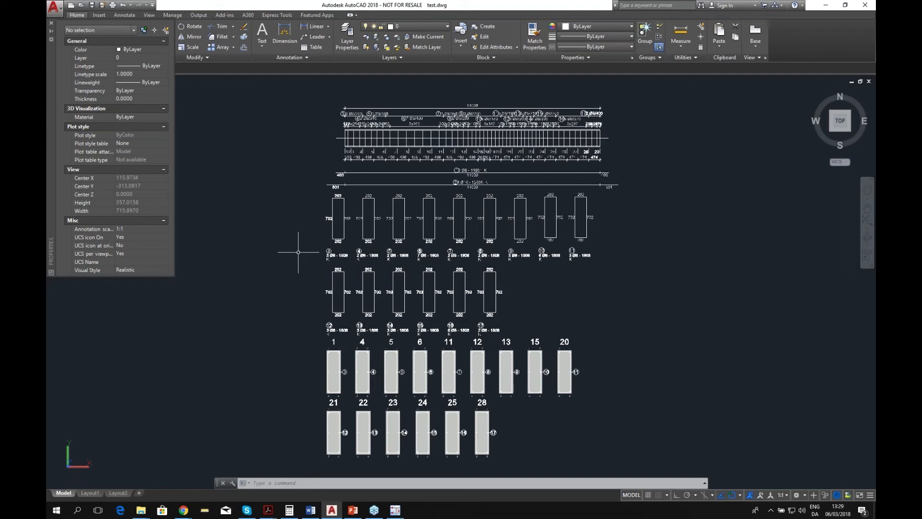
- Return to the Minor features folder in File Explorer and close the beam's detailed result in FEM-Design
{"action": "mouse_move", "coordinate": [141, 510]}
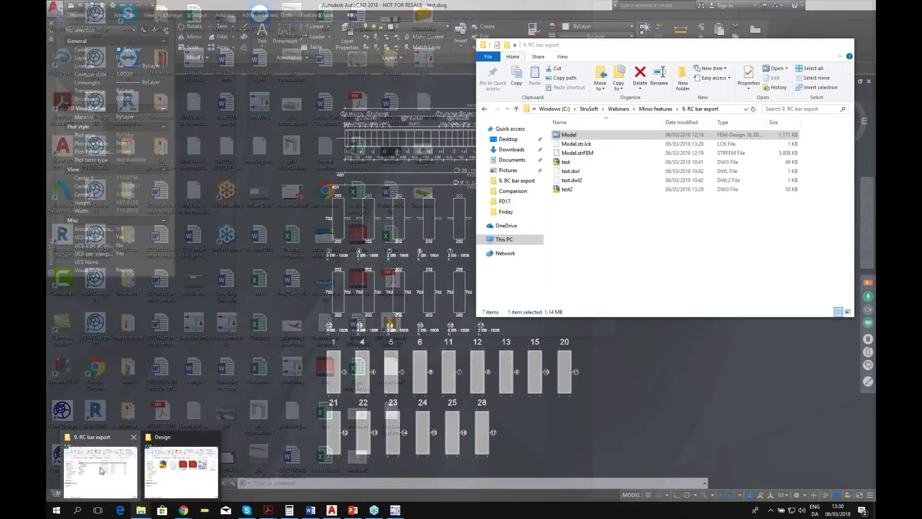
{"action": "left_click", "coordinate": [101, 470]}
{"action": "key", "text": "alt+Up"}
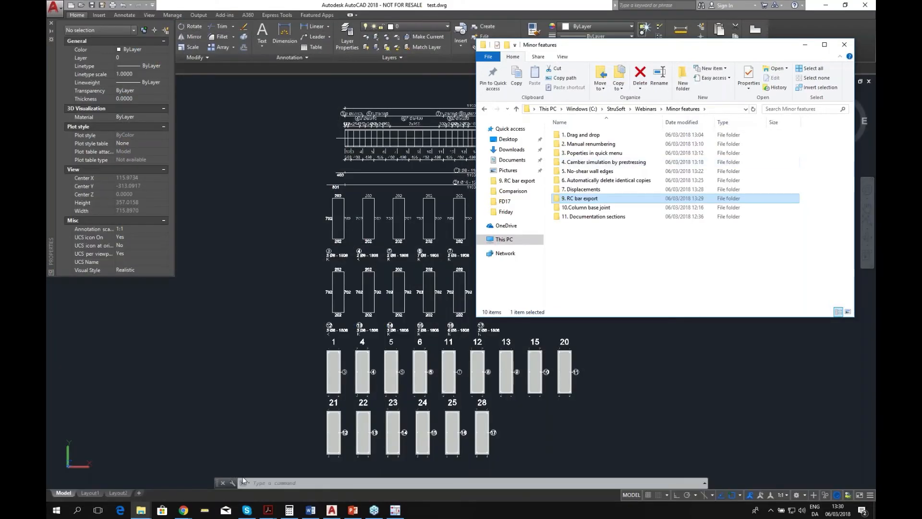
{"action": "left_click", "coordinate": [395, 510]}
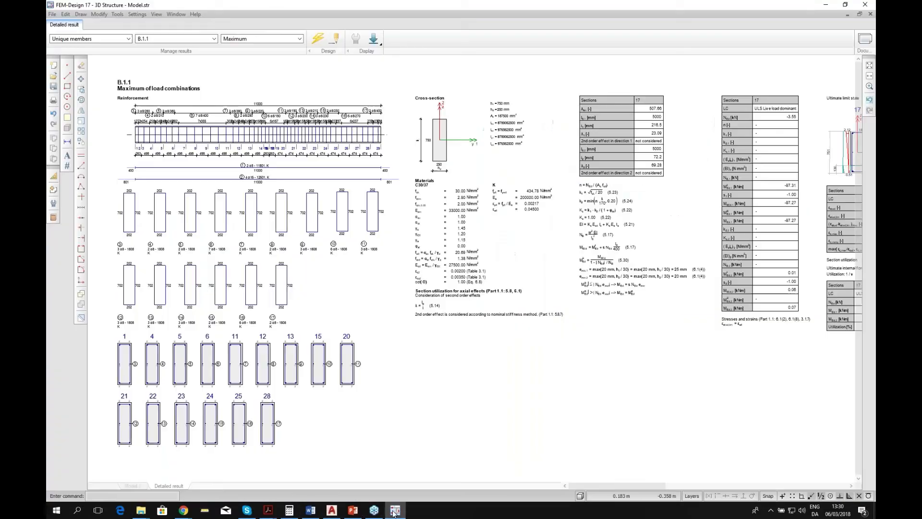
{"action": "left_click", "coordinate": [873, 14]}
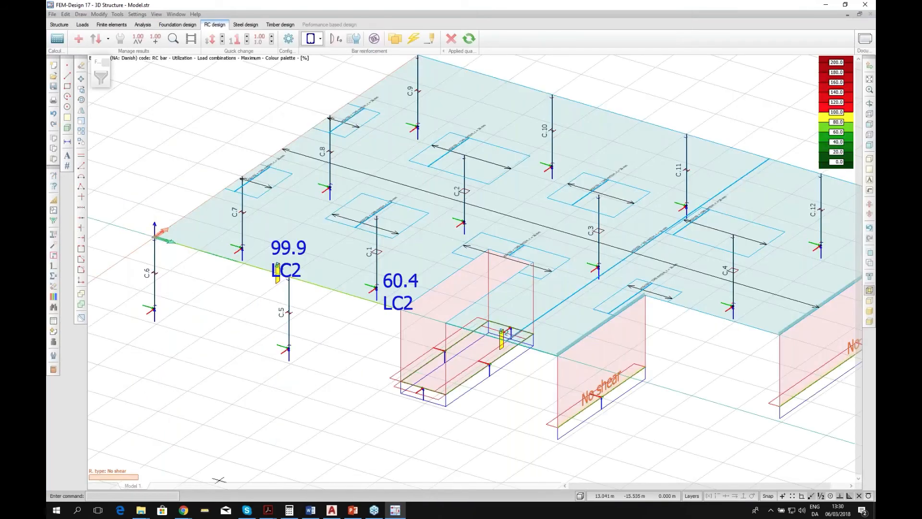
- Load the Model with joints file from the "10.Column base joint" folder into FEM-Design without saving the current model
{"action": "mouse_move", "coordinate": [143, 510]}
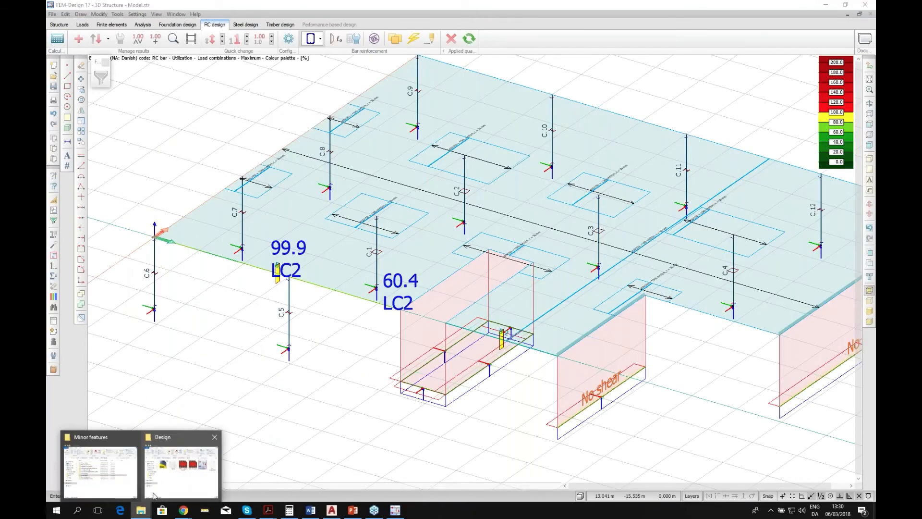
{"action": "left_click", "coordinate": [126, 470]}
{"action": "double_click", "coordinate": [586, 214]}
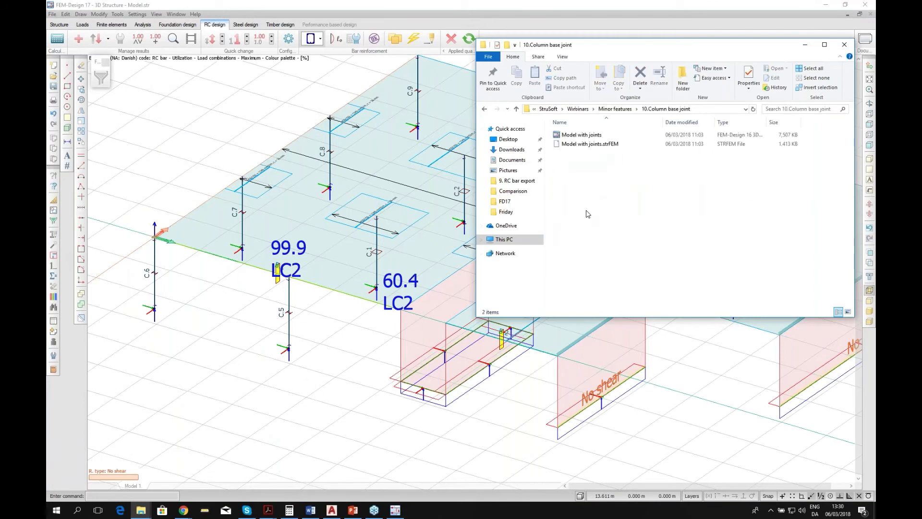
{"action": "left_click_drag", "start_coordinate": [598, 44], "coordinate": [617, 42]}
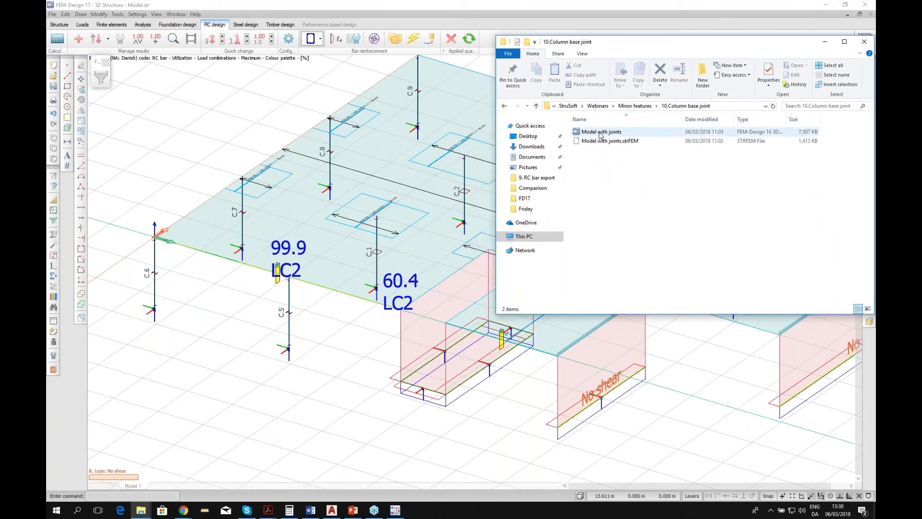
{"action": "left_click", "coordinate": [603, 135]}
{"action": "mouse_move", "coordinate": [603, 134]}
{"action": "left_mouse_down"}
{"action": "mouse_move", "coordinate": [611, 136]}
{"action": "mouse_move", "coordinate": [582, 134]}
{"action": "mouse_move", "coordinate": [412, 194]}
{"action": "left_mouse_up"}
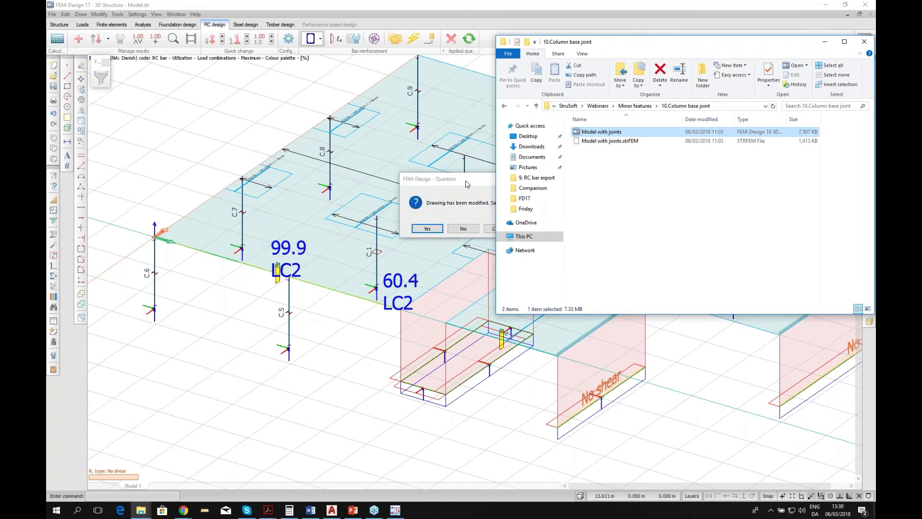
{"action": "left_click", "coordinate": [460, 229]}
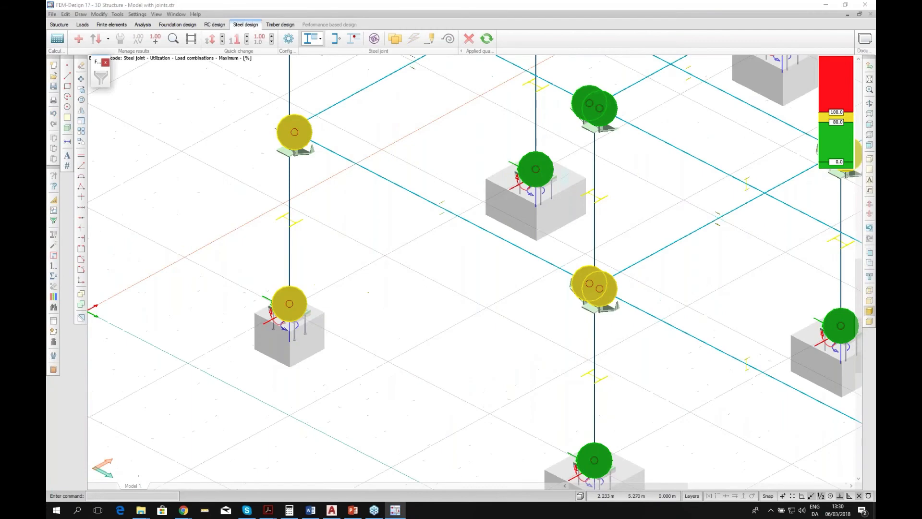
- Examine the steel joint utilization across the whole frame, including the column base joints on their foundations
{"action": "scroll", "coordinate": [460, 228], "scroll_direction": "down", "scroll_amount": 1}
{"action": "scroll", "coordinate": [460, 228], "scroll_direction": "down", "scroll_amount": 3}
{"action": "middle_click_drag", "start_coordinate": [448, 211], "coordinate": [363, 277]}
{"action": "scroll", "coordinate": [325, 289], "scroll_direction": "down", "scroll_amount": 1}
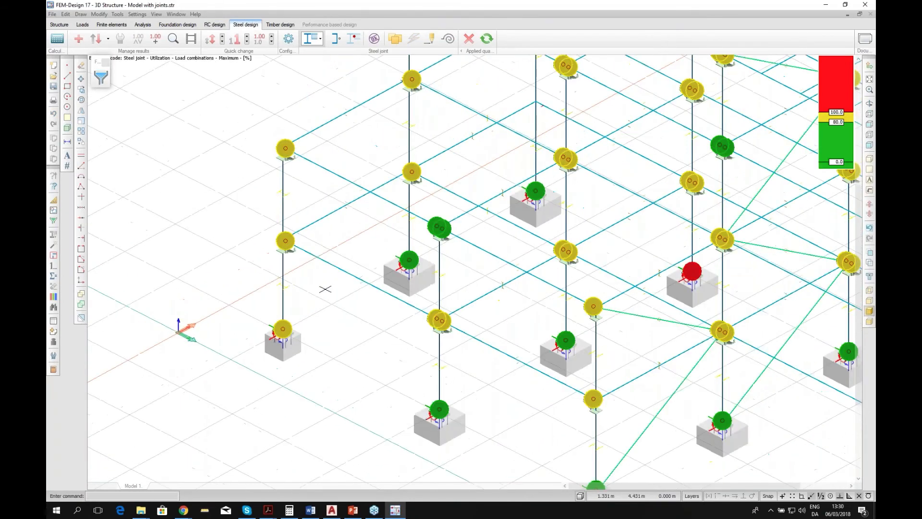
{"action": "scroll", "coordinate": [284, 350], "scroll_direction": "up", "scroll_amount": 2}
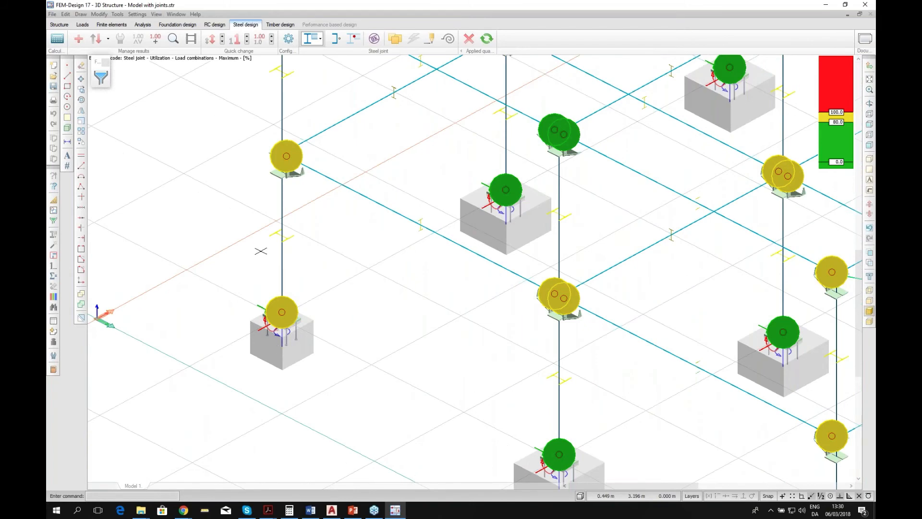
{"action": "scroll", "coordinate": [499, 241], "scroll_direction": "down", "scroll_amount": 1}
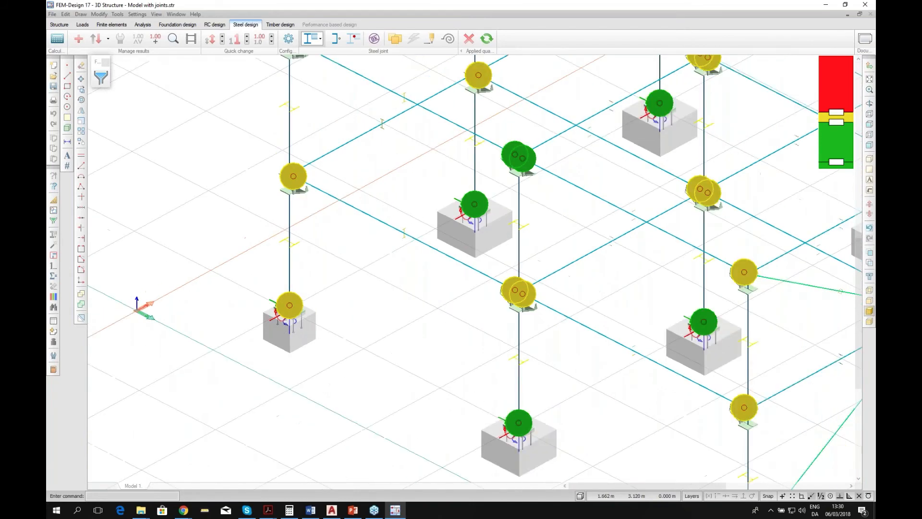
{"action": "scroll", "coordinate": [315, 280], "scroll_direction": "down", "scroll_amount": 1}
{"action": "scroll", "coordinate": [315, 280], "scroll_direction": "down", "scroll_amount": 1}
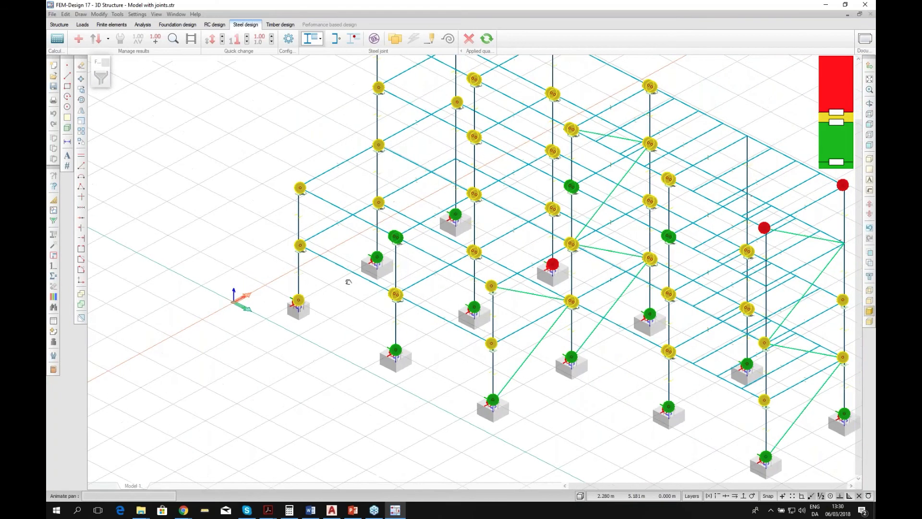
{"action": "scroll", "coordinate": [326, 283], "scroll_direction": "up", "scroll_amount": 2}
{"action": "scroll", "coordinate": [331, 285], "scroll_direction": "down", "scroll_amount": 1}
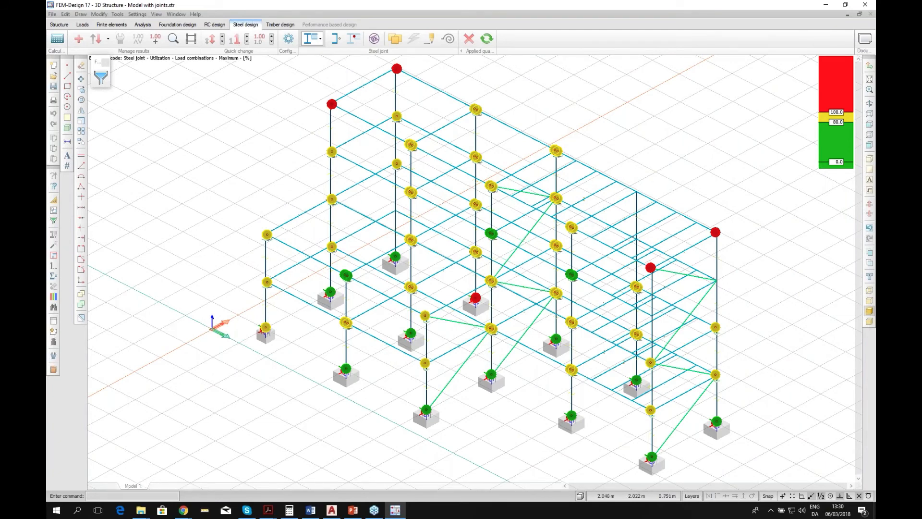
- Open the manual design of the steel column base joint at the frame corner nearest the origin
{"action": "scroll", "coordinate": [263, 330], "scroll_direction": "up", "scroll_amount": 3}
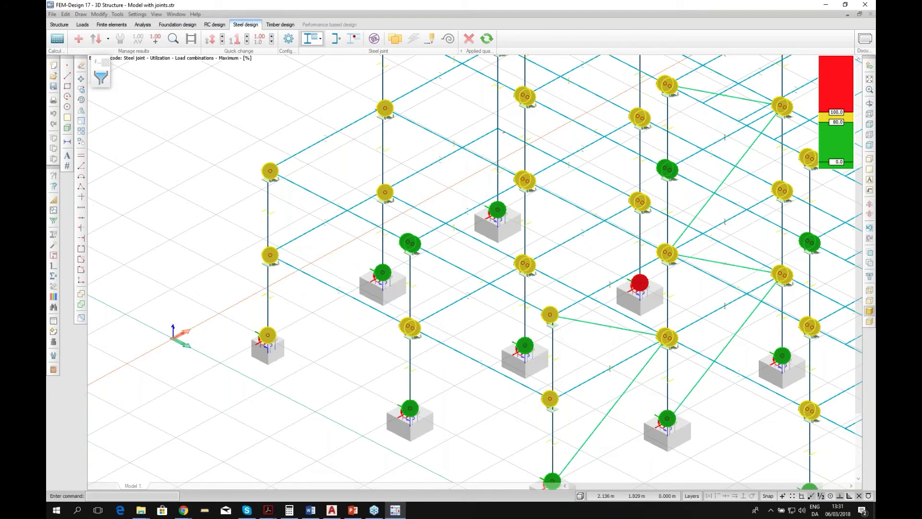
{"action": "scroll", "coordinate": [264, 340], "scroll_direction": "up", "scroll_amount": 6}
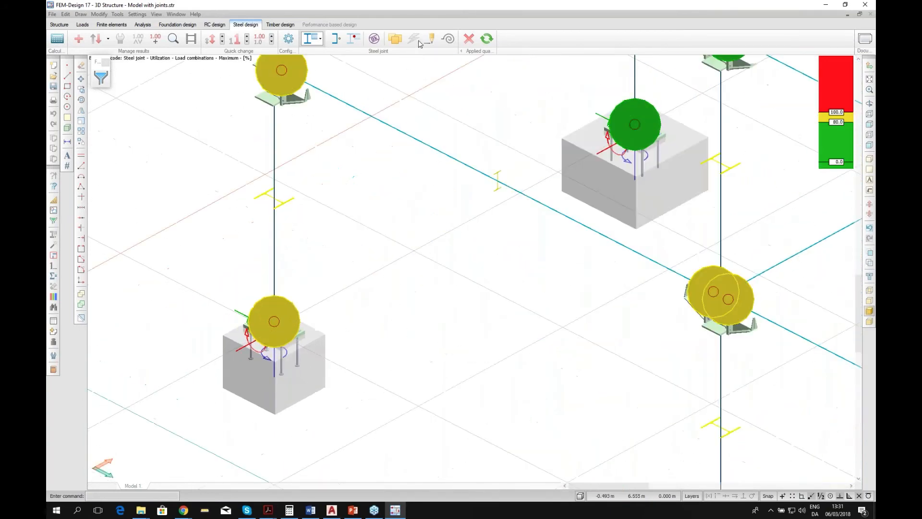
{"action": "left_click", "coordinate": [427, 42]}
{"action": "scroll", "coordinate": [426, 226], "scroll_direction": "down", "scroll_amount": 4}
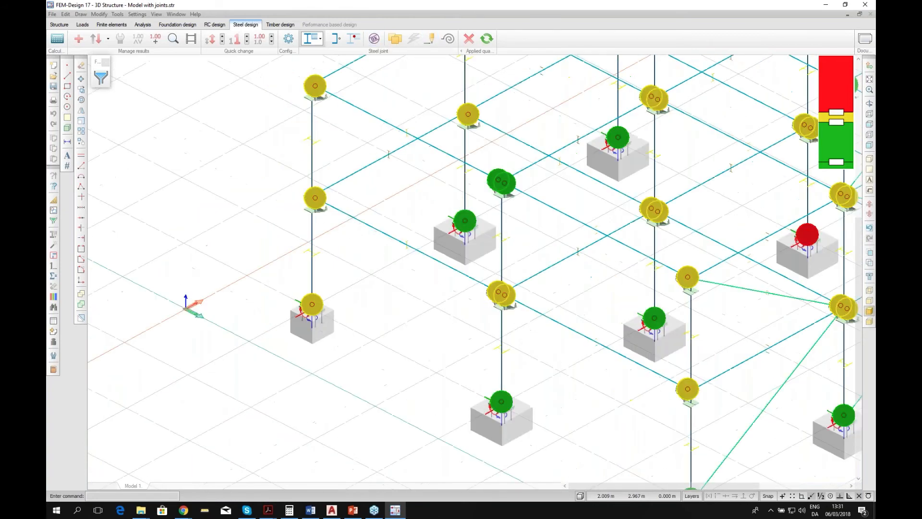
{"action": "scroll", "coordinate": [336, 294], "scroll_direction": "down", "scroll_amount": 5}
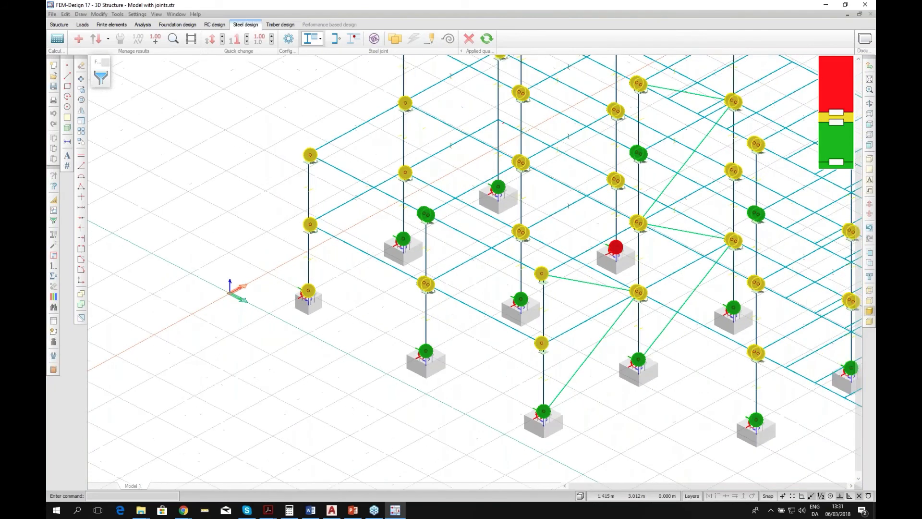
{"action": "scroll", "coordinate": [315, 281], "scroll_direction": "up", "scroll_amount": 5}
{"action": "left_click", "coordinate": [429, 43]}
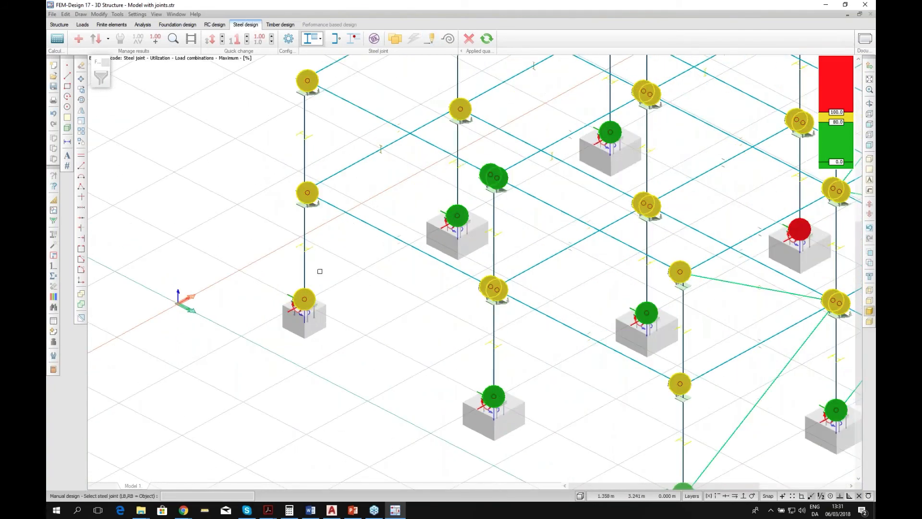
{"action": "left_click", "coordinate": [306, 296]}
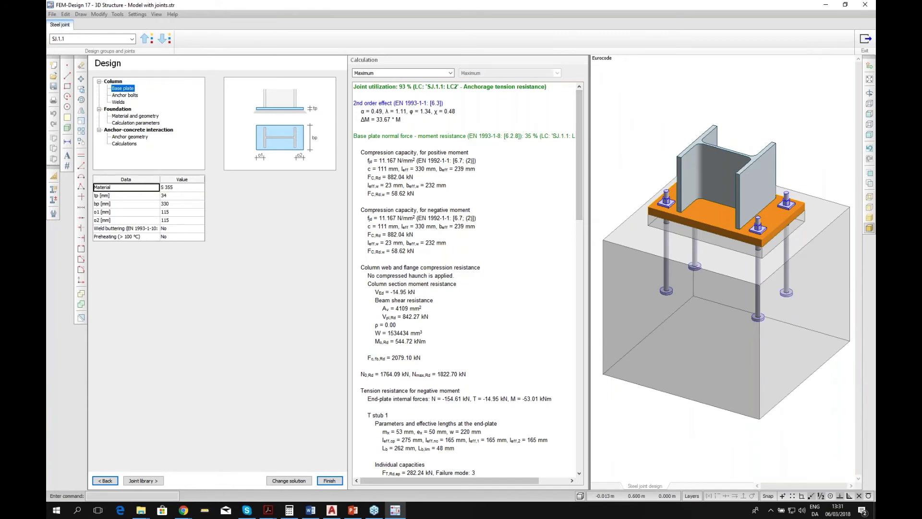
- Review the detailed anchorage tension and shear resistance calculations of the column base joint, and close its manual design
{"action": "scroll", "coordinate": [519, 224], "scroll_direction": "down", "scroll_amount": 14}
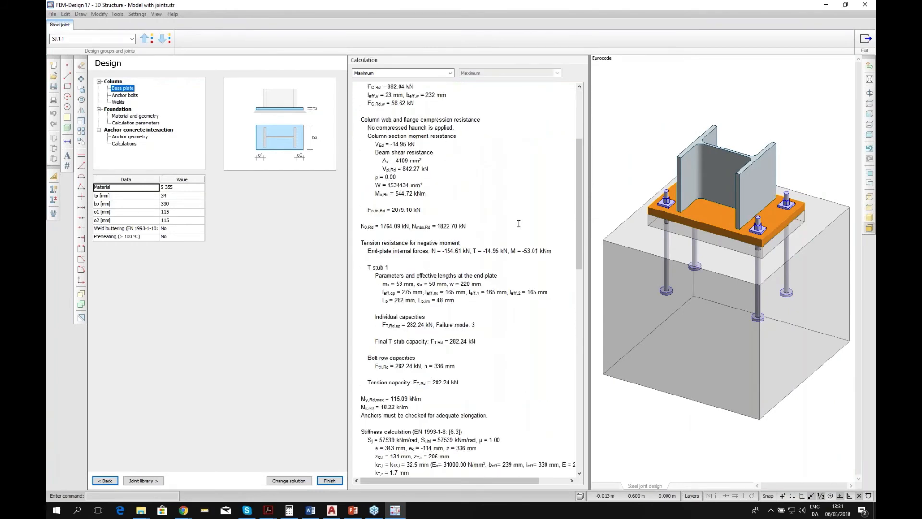
{"action": "scroll", "coordinate": [518, 224], "scroll_direction": "down", "scroll_amount": 12}
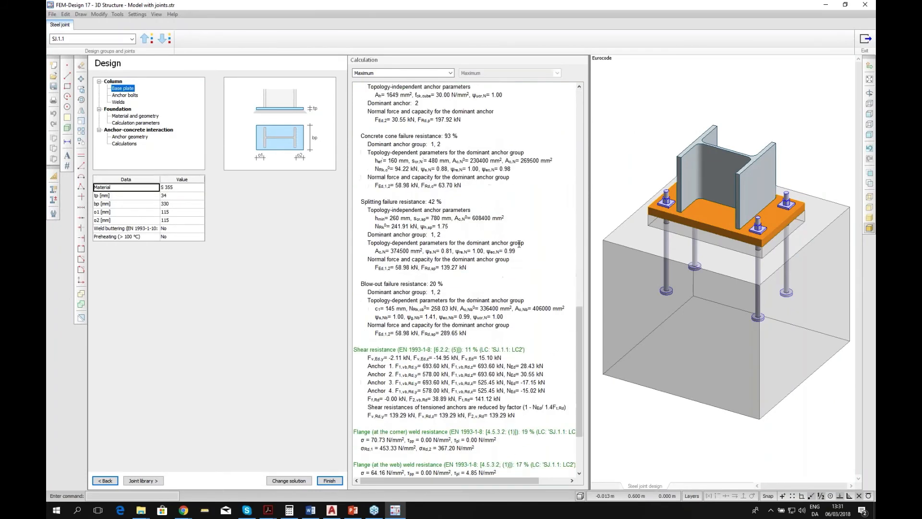
{"action": "scroll", "coordinate": [584, 297], "scroll_direction": "up", "scroll_amount": 5}
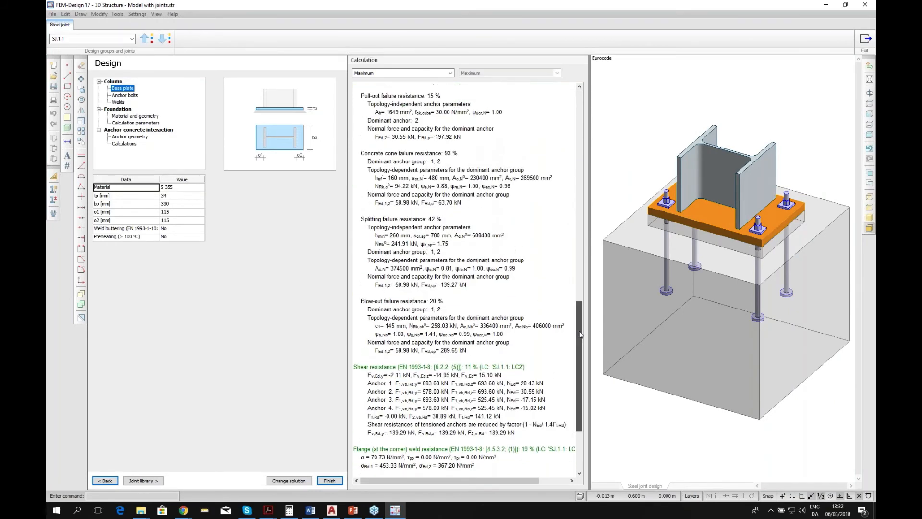
{"action": "left_click_drag", "start_coordinate": [585, 305], "coordinate": [584, 304]}
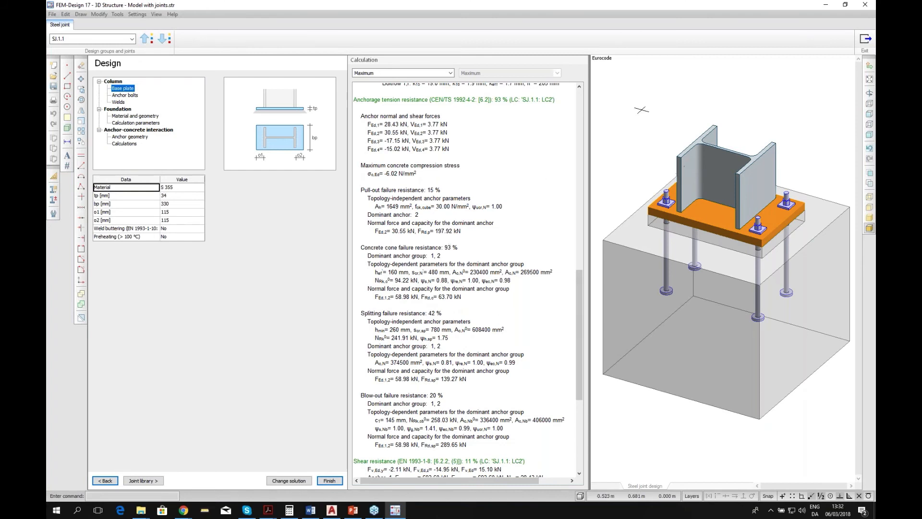
{"action": "left_click", "coordinate": [864, 41]}
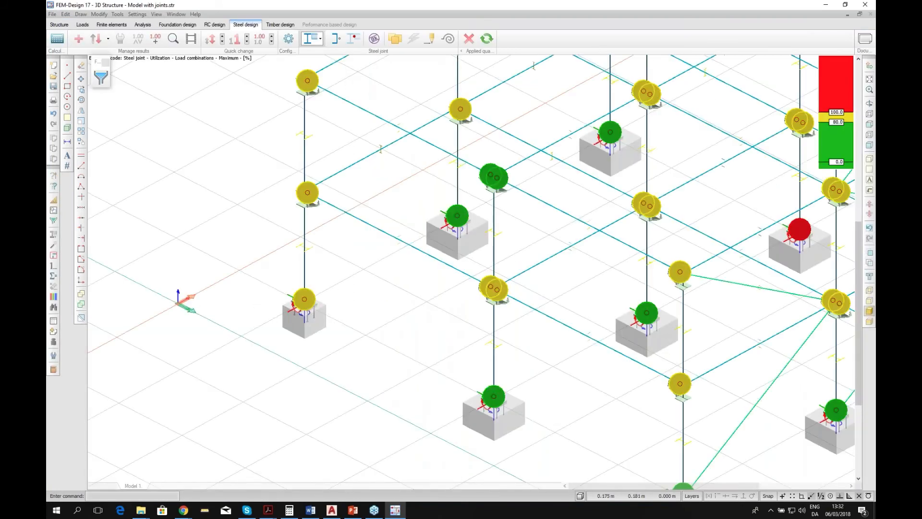
{"action": "scroll", "coordinate": [190, 304], "scroll_direction": "down", "scroll_amount": 8}
{"action": "middle_click_drag", "start_coordinate": [219, 333], "coordinate": [220, 332]}
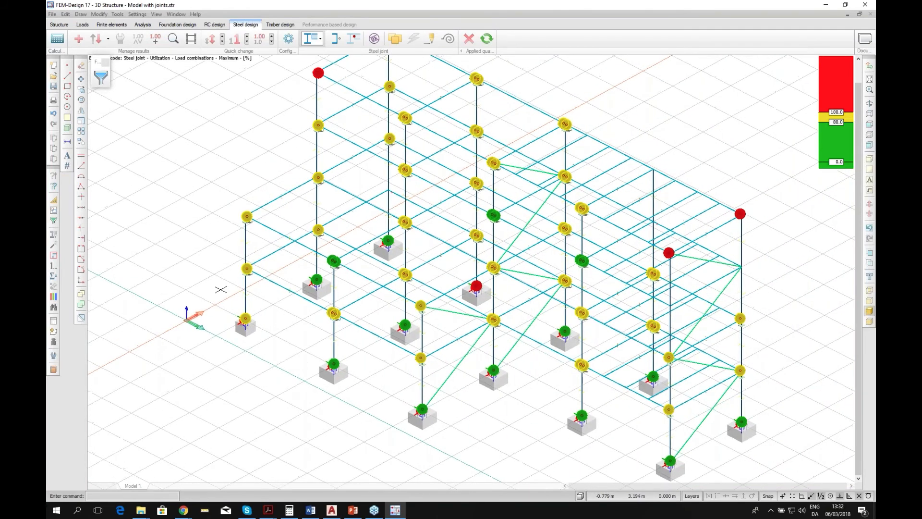
{"action": "scroll", "coordinate": [221, 289], "scroll_direction": "down", "scroll_amount": 1}
{"action": "middle_click_drag", "start_coordinate": [217, 237], "coordinate": [230, 260]}
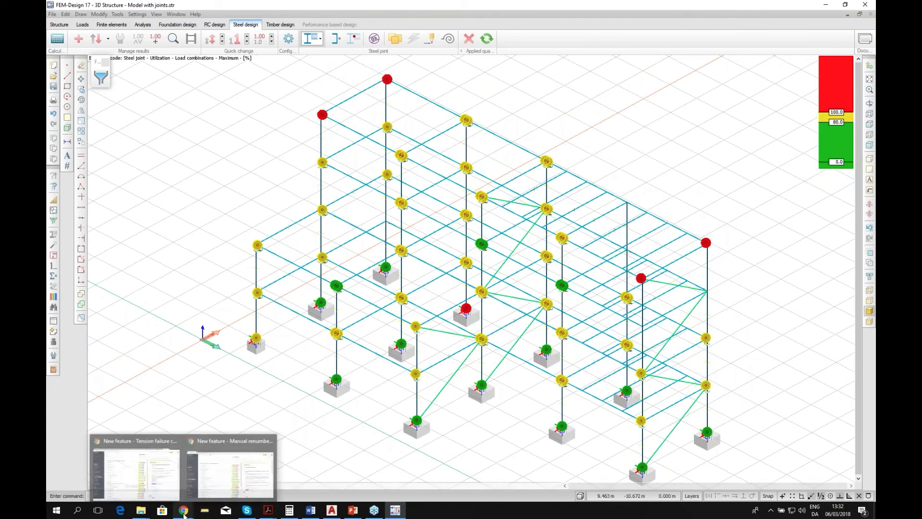
- Switch to File Explorer and open the "11. Documentation sections" folder inside Minor features
{"action": "mouse_move", "coordinate": [141, 510]}
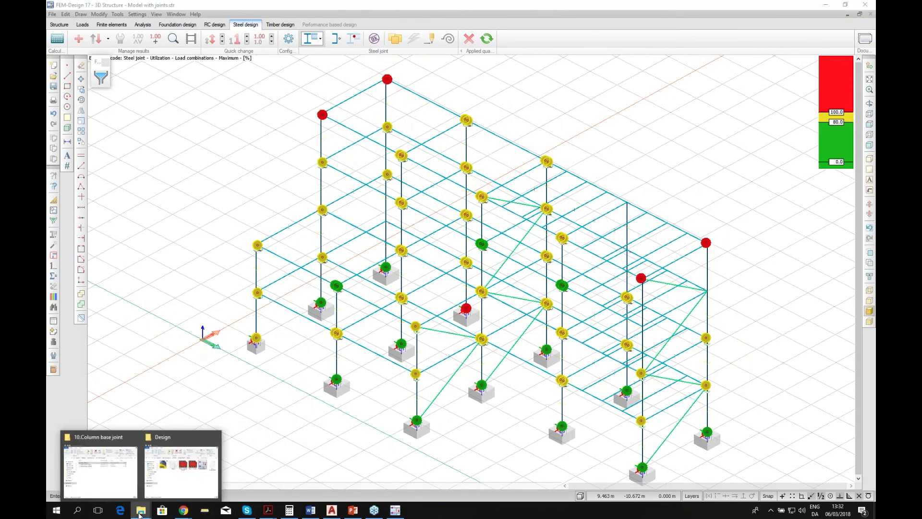
{"action": "left_click", "coordinate": [102, 457]}
{"action": "left_click", "coordinate": [640, 108]}
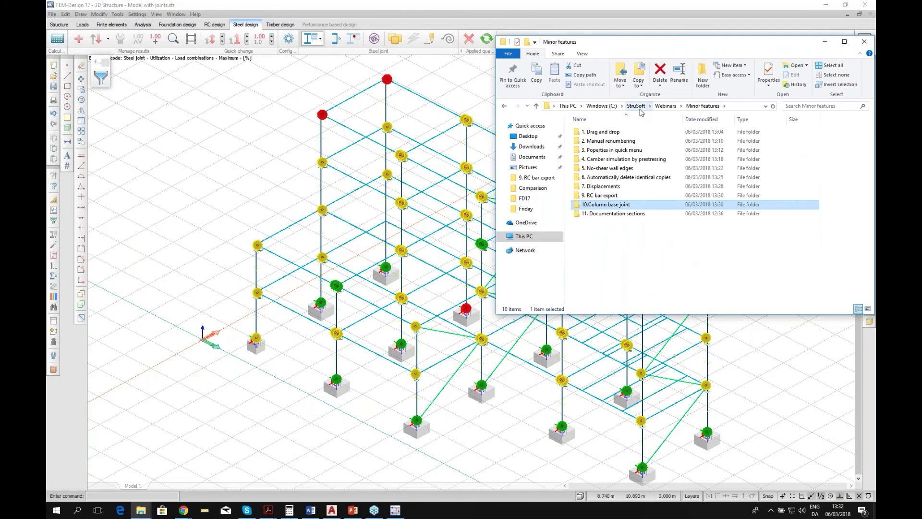
{"action": "left_click", "coordinate": [632, 214]}
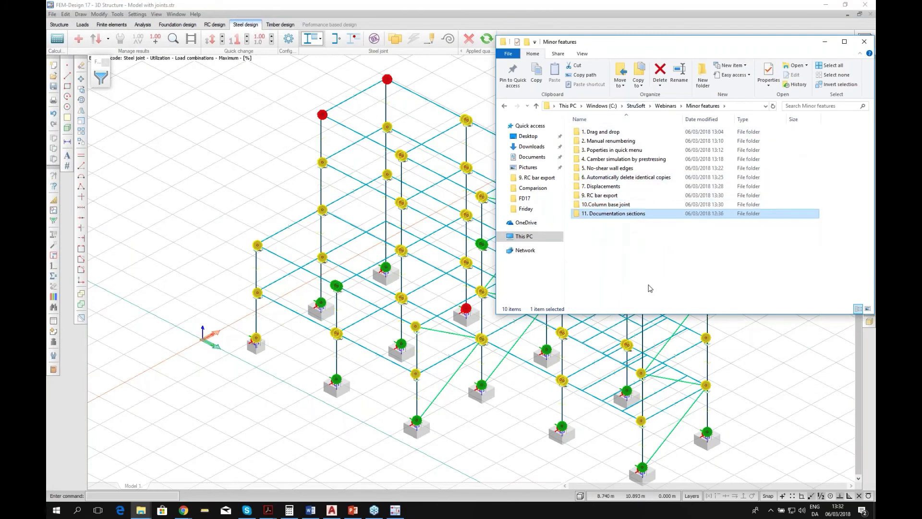
{"action": "left_click_drag", "start_coordinate": [632, 217], "coordinate": [411, 215]}
{"action": "double_click", "coordinate": [617, 214]}
- Load the Model file from the "11. Documentation sections" folder into FEM-Design without saving the current model
{"action": "left_click", "coordinate": [595, 132]}
{"action": "left_click_drag", "start_coordinate": [606, 134], "coordinate": [423, 251]}
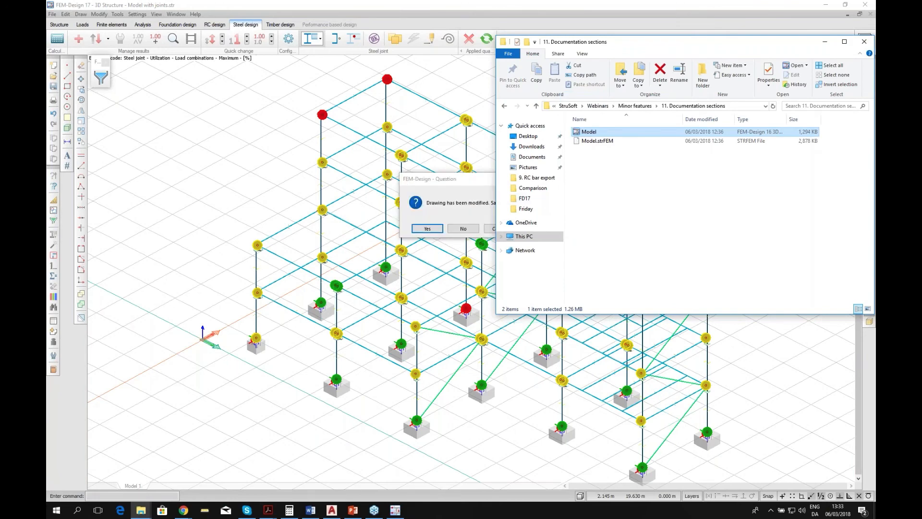
{"action": "left_click_drag", "start_coordinate": [607, 47], "coordinate": [645, 35]}
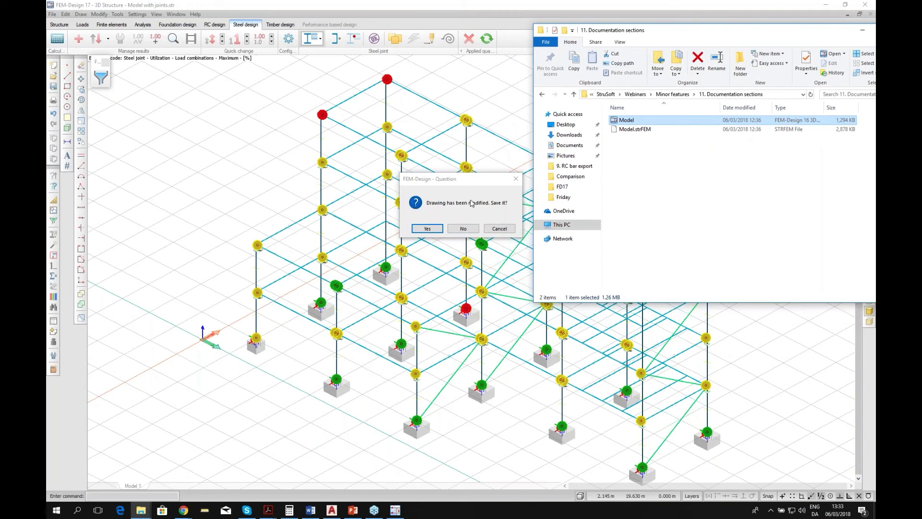
{"action": "left_click", "coordinate": [463, 229]}
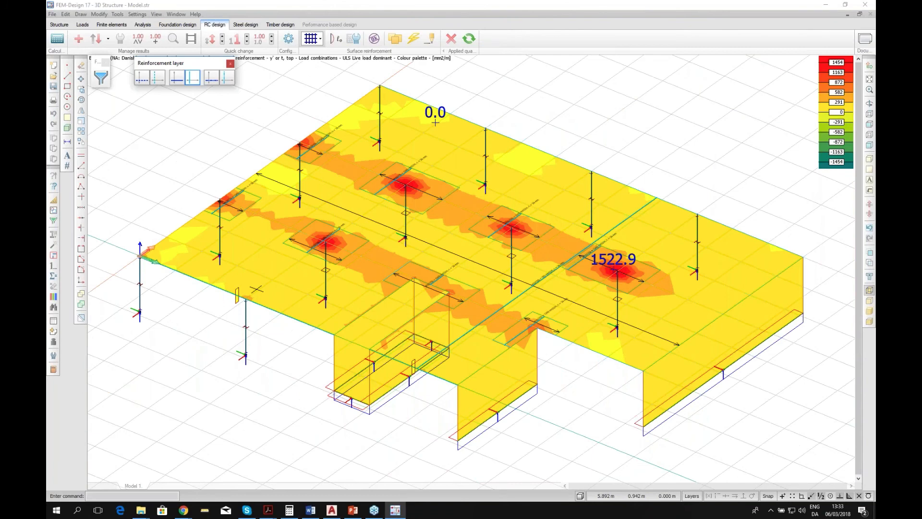
- Hide Section #2 in the concrete plate model's documentation and return to the model
{"action": "middle_click_drag", "start_coordinate": [257, 289], "coordinate": [274, 315]}
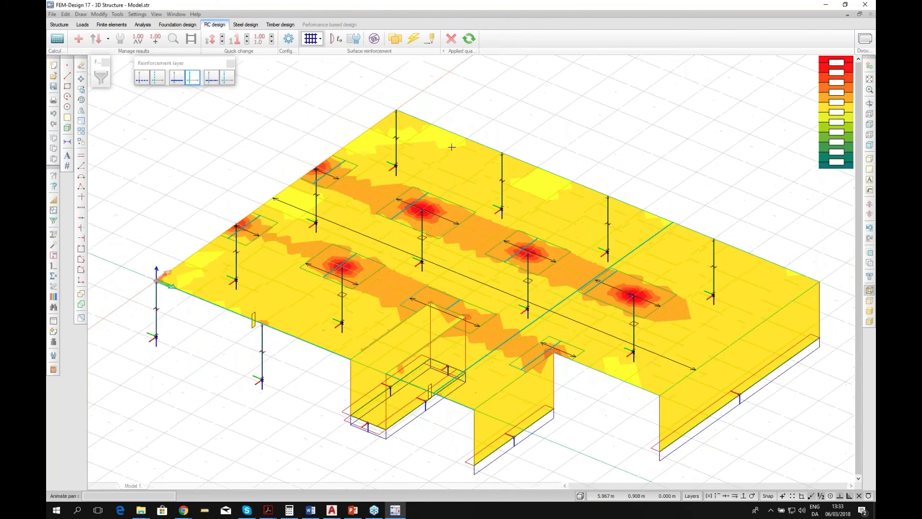
{"action": "left_click", "coordinate": [865, 39]}
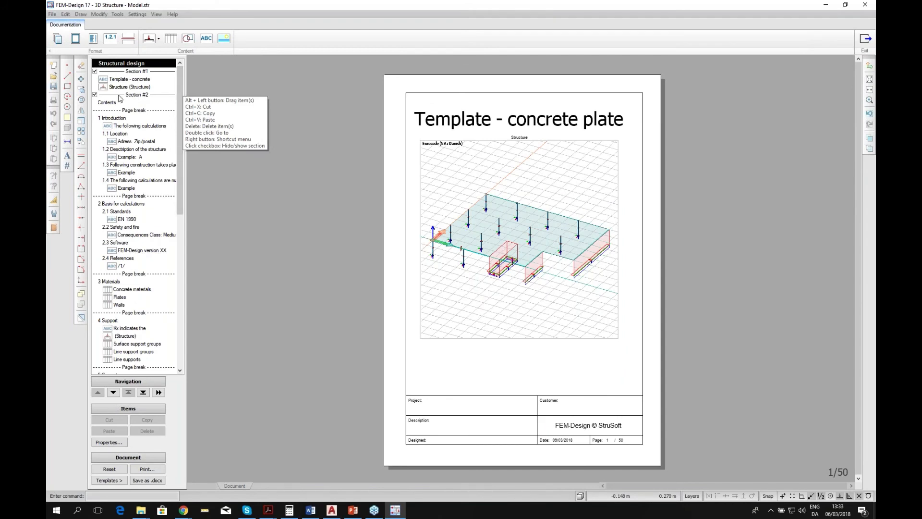
{"action": "left_click", "coordinate": [94, 95]}
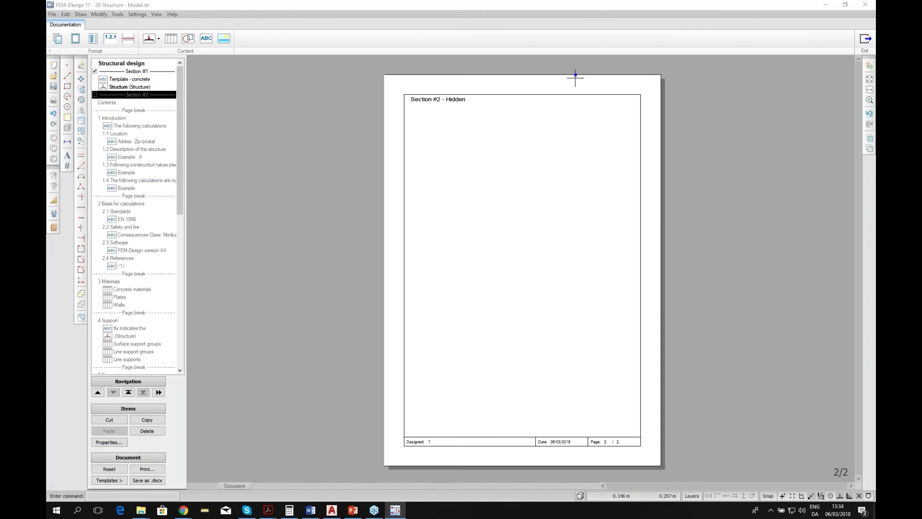
{"action": "left_click", "coordinate": [865, 39]}
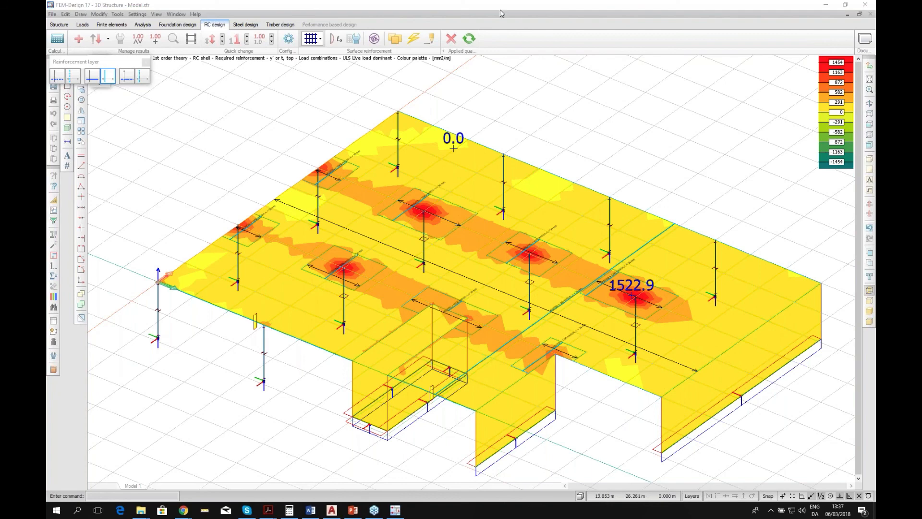
{"action": "left_click", "coordinate": [195, 14]}
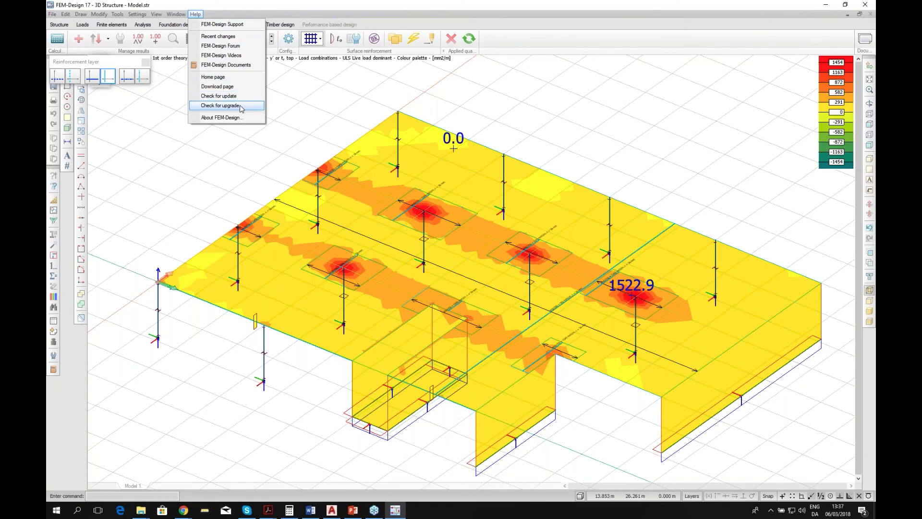
{"action": "left_click", "coordinate": [249, 2]}
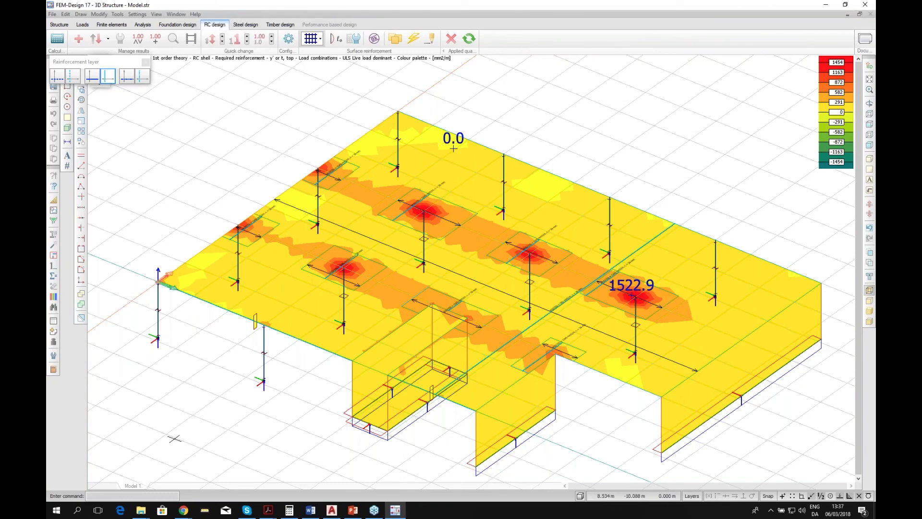
- Switch to Chrome and open the strusoft.com website in a new tab
{"action": "mouse_move", "coordinate": [184, 509]}
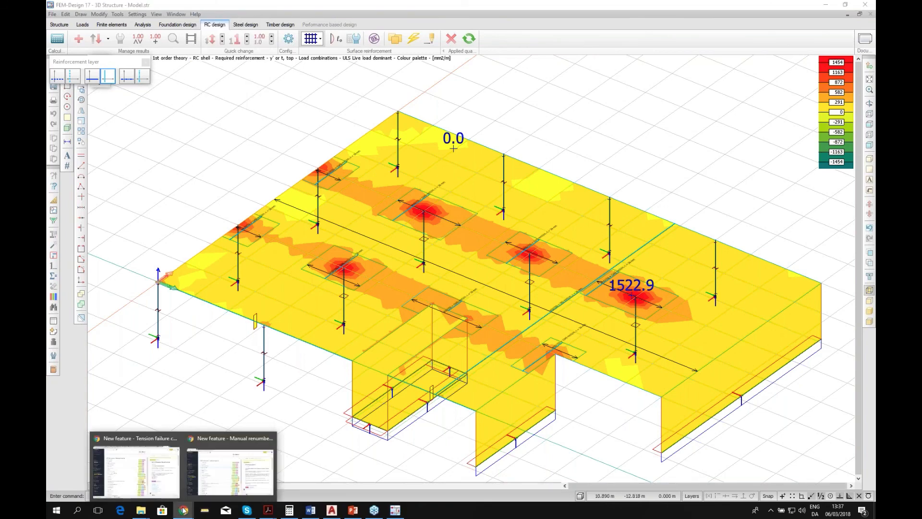
{"action": "left_click", "coordinate": [151, 478]}
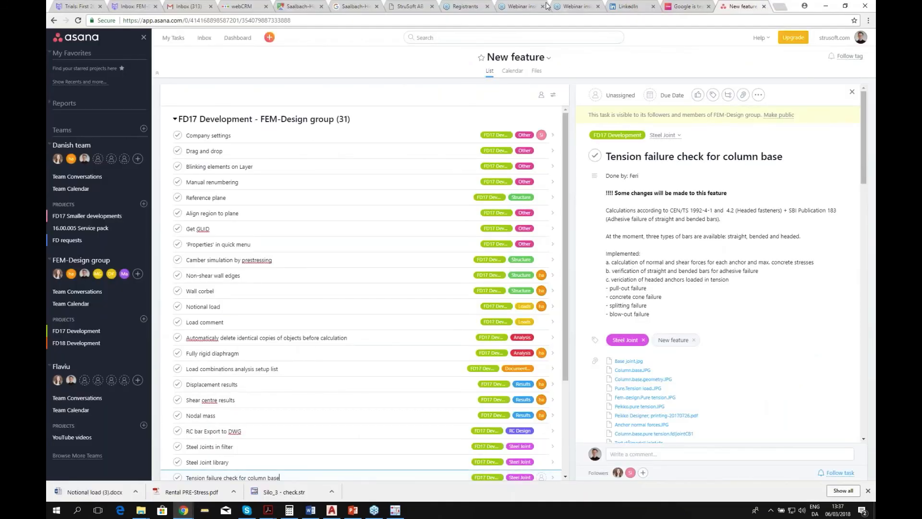
{"action": "left_click", "coordinate": [777, 7]}
{"action": "type", "text": "strusoft.com"}
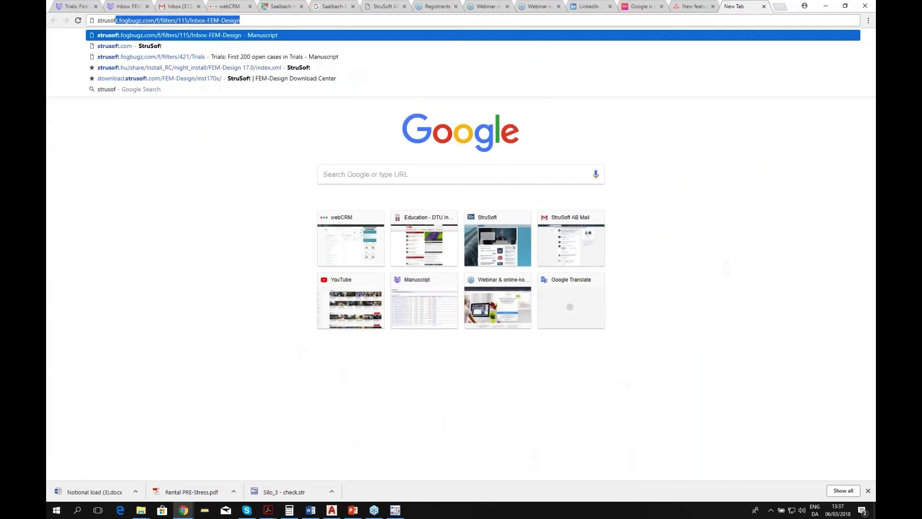
{"action": "key", "text": "Return"}
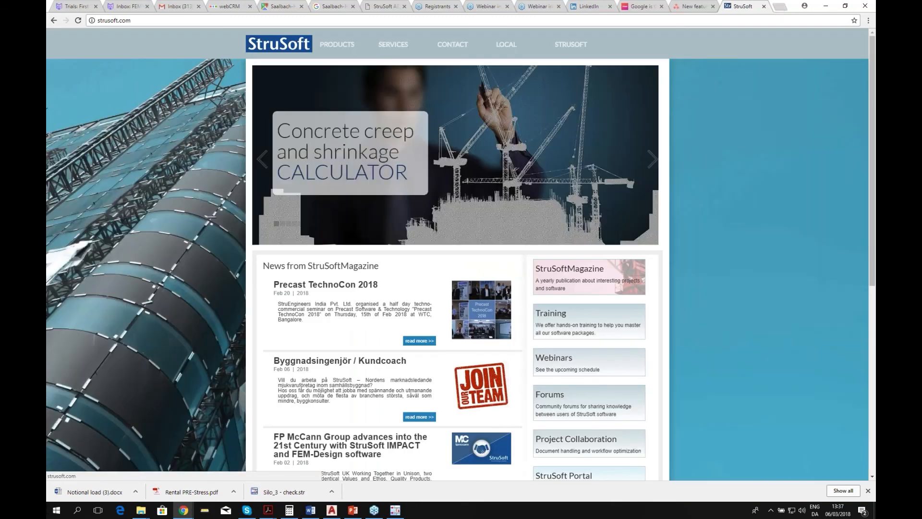
- Open the free trial application form from the FEM-Design product page
{"action": "mouse_move", "coordinate": [337, 46]}
{"action": "left_click", "coordinate": [336, 71]}
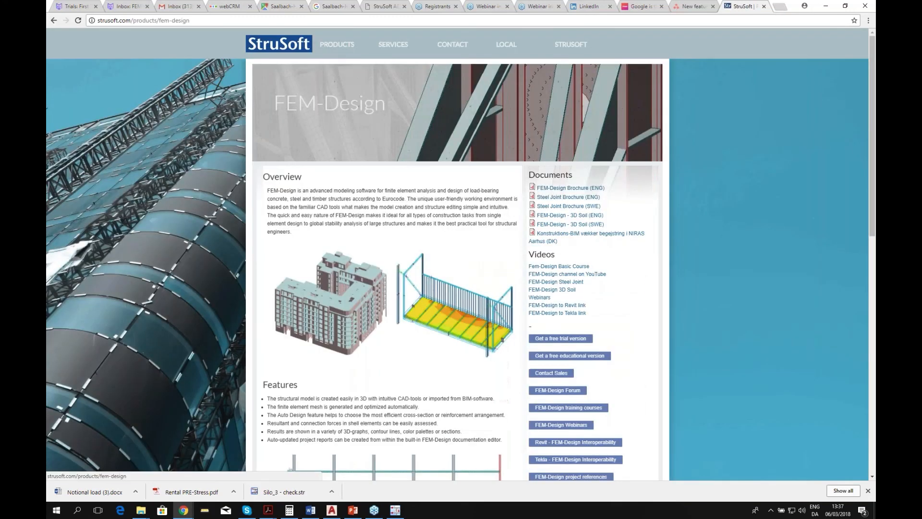
{"action": "left_click", "coordinate": [561, 338]}
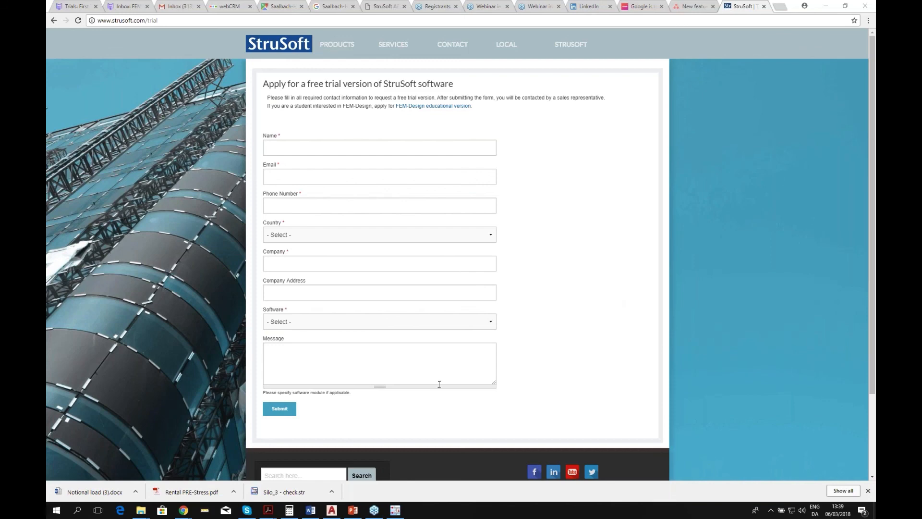
- Switch to PowerPoint to show the FEM-Design 17 Minor Features webinar slide, and dismiss the Skype notification
{"action": "left_click", "coordinate": [354, 511]}
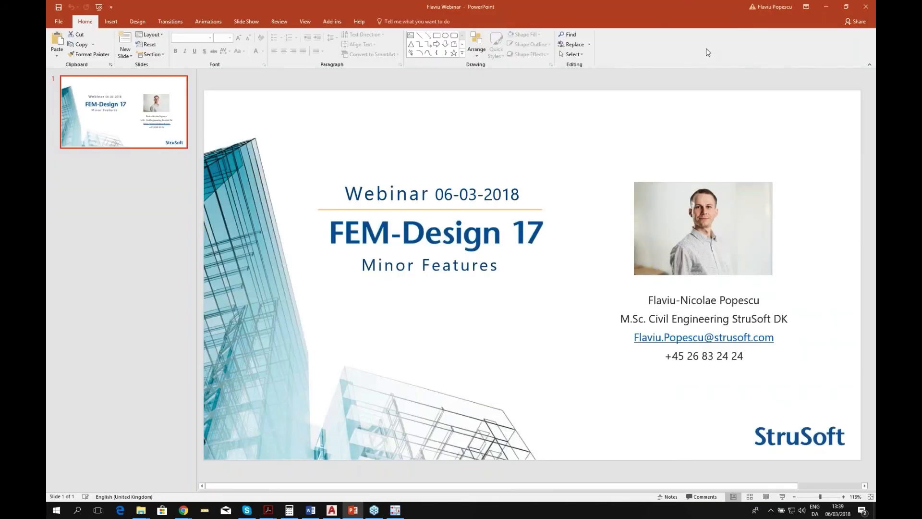
{"action": "left_click", "coordinate": [619, 140]}
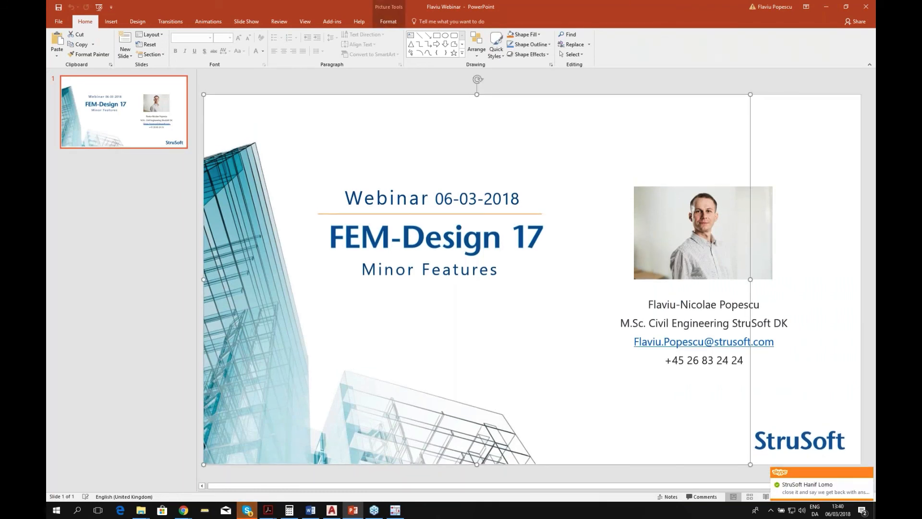
{"action": "left_click", "coordinate": [867, 472]}
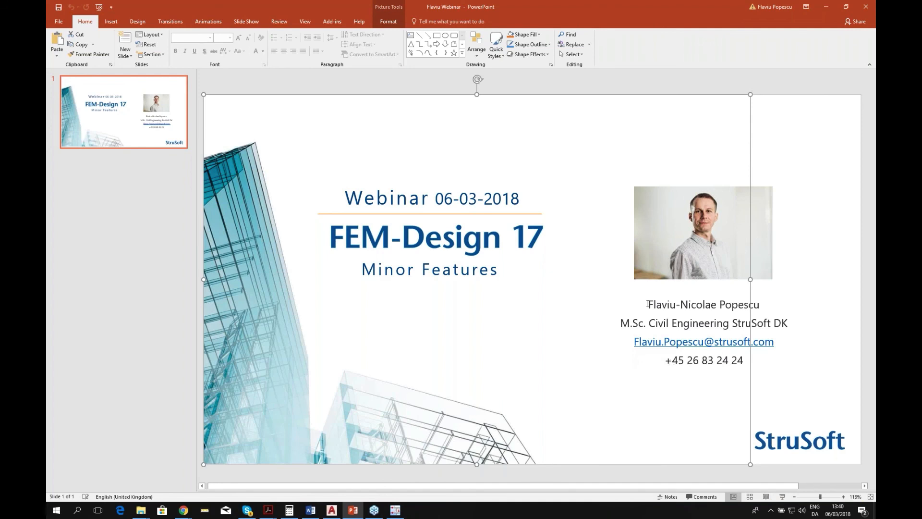
{"action": "left_click", "coordinate": [797, 230]}
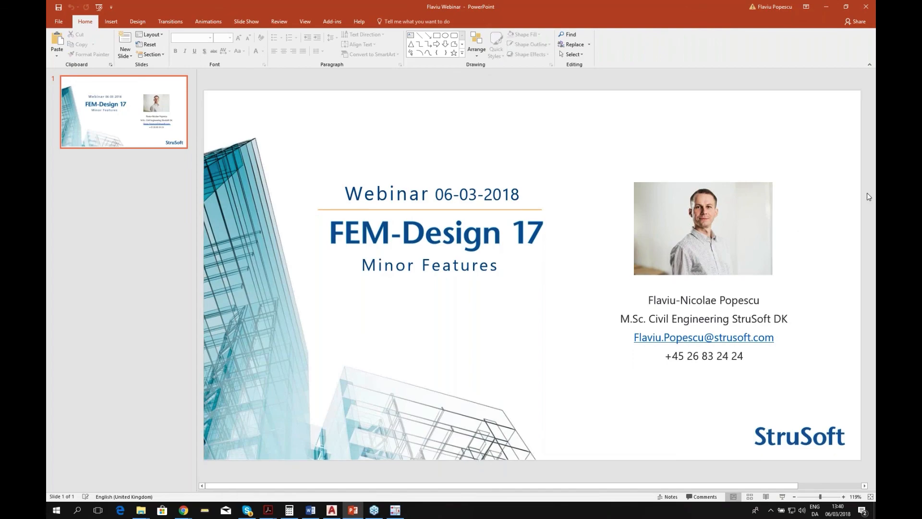